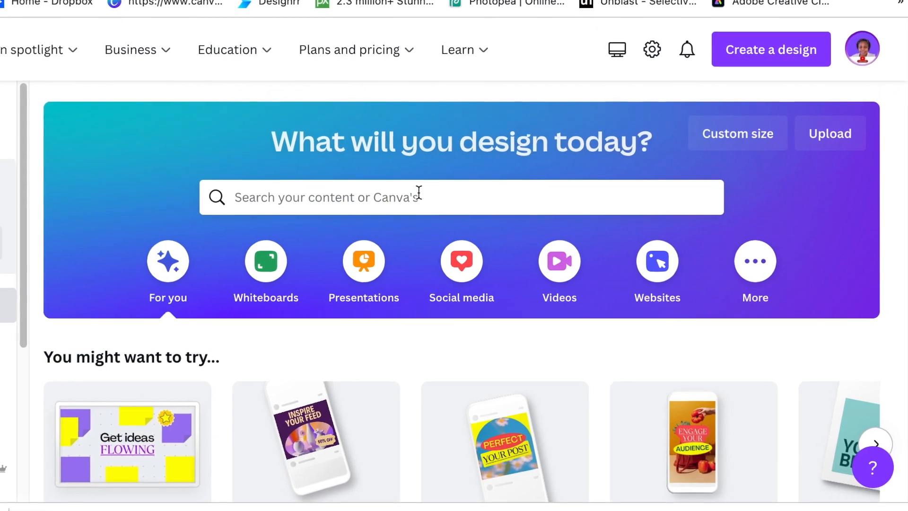
- Search the templates for "plumber" and browse the resulting designs
{"action": "left_click", "coordinate": [379, 198]}
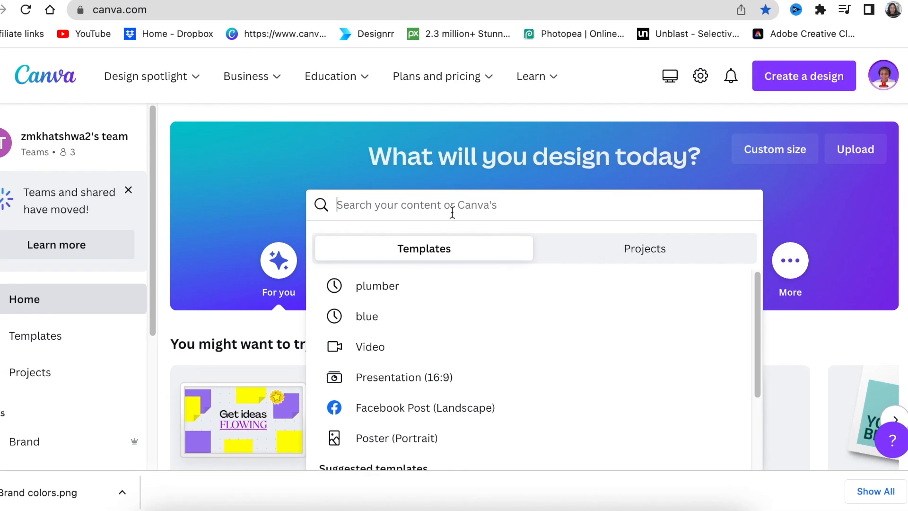
{"action": "type", "text": "plumber"}
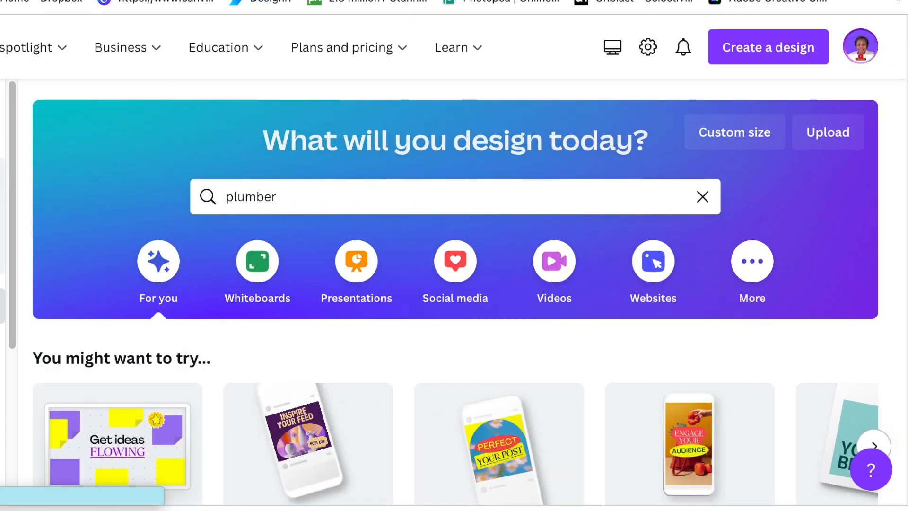
{"action": "key", "text": "Return"}
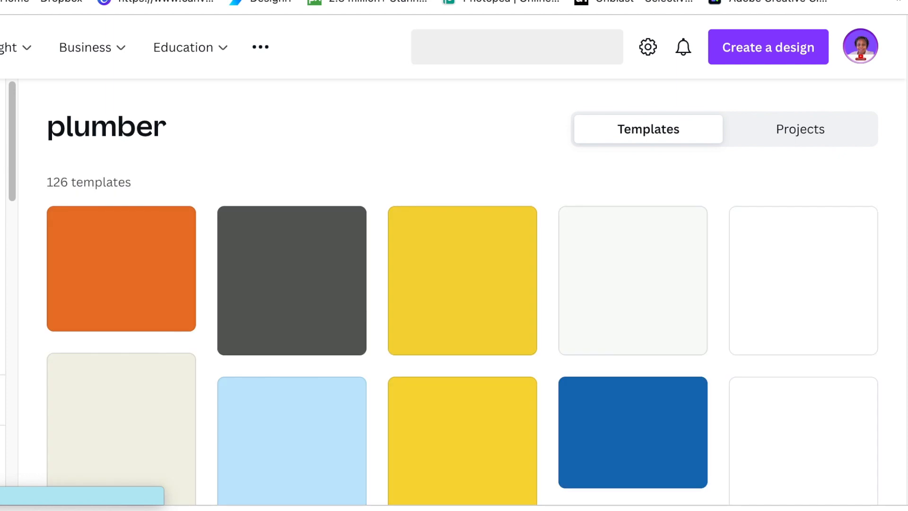
{"action": "scroll", "coordinate": [364, 219], "scroll_direction": "down", "scroll_amount": 2}
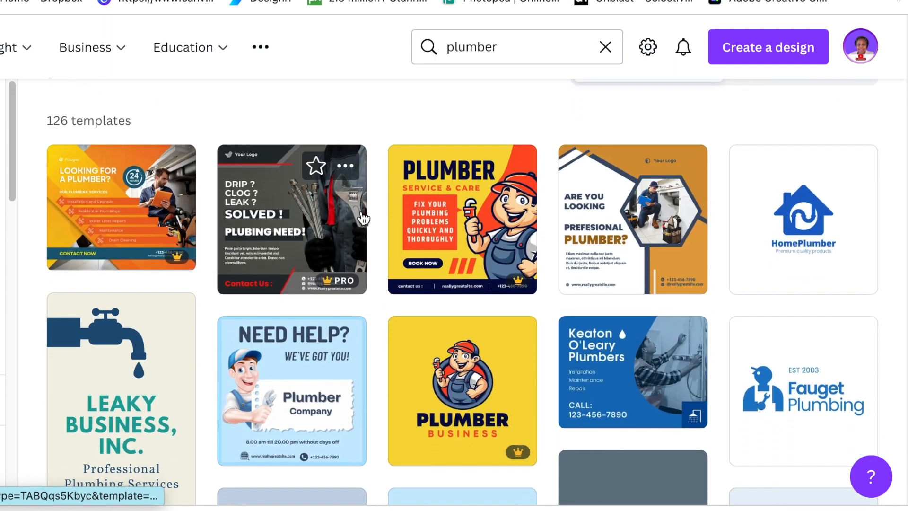
{"action": "scroll", "coordinate": [362, 218], "scroll_direction": "down", "scroll_amount": 8}
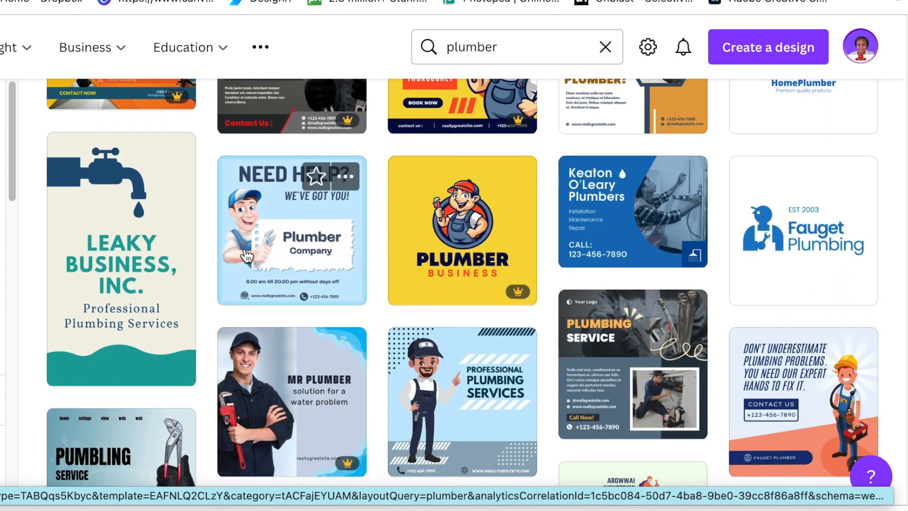
{"action": "scroll", "coordinate": [246, 274], "scroll_direction": "down", "scroll_amount": 8}
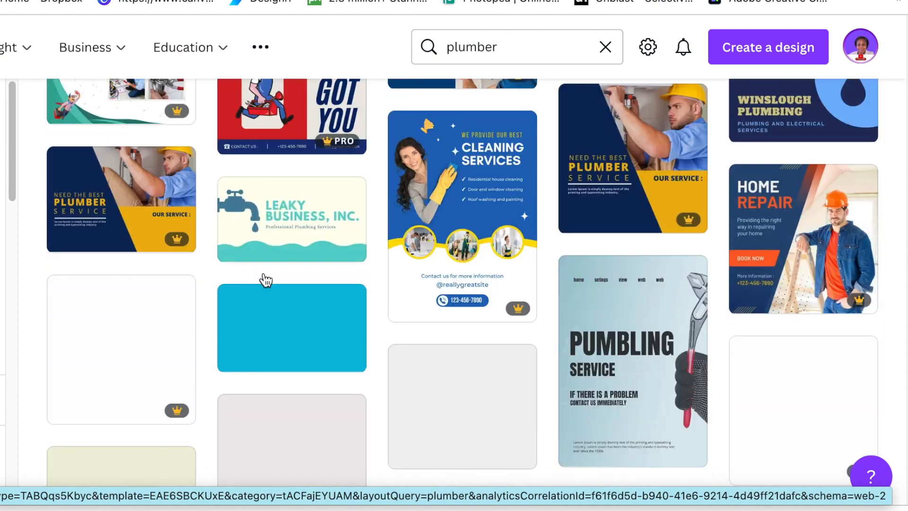
{"action": "scroll", "coordinate": [438, 325], "scroll_direction": "up", "scroll_amount": 8}
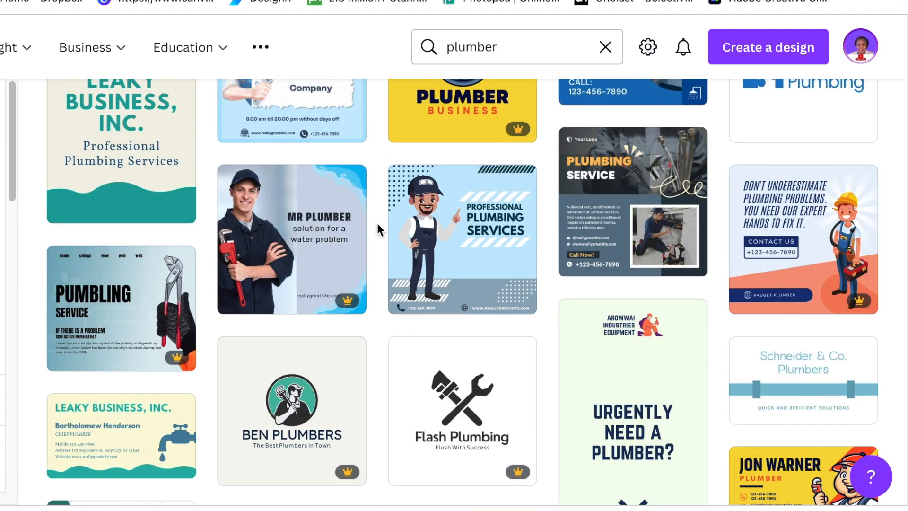
{"action": "scroll", "coordinate": [376, 224], "scroll_direction": "up", "scroll_amount": 10}
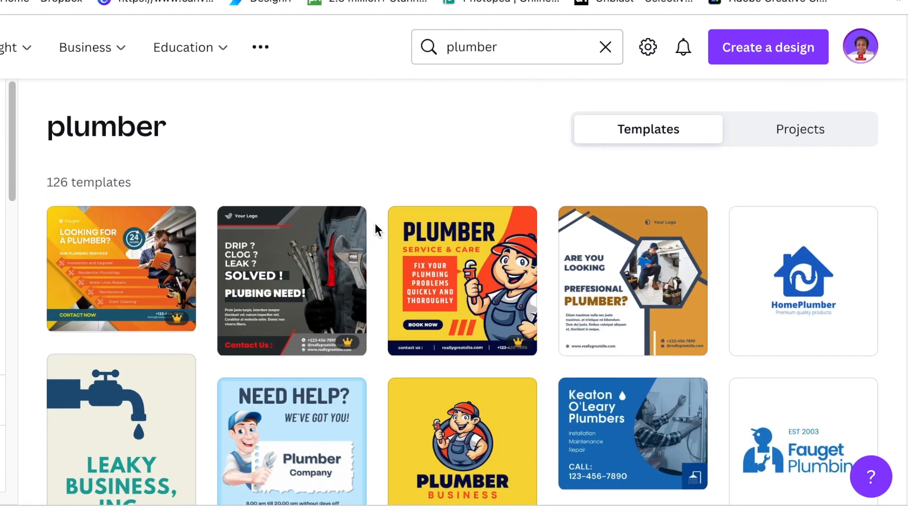
- Search the templates for "fashion" and browse the resulting designs
{"action": "left_click", "coordinate": [512, 48]}
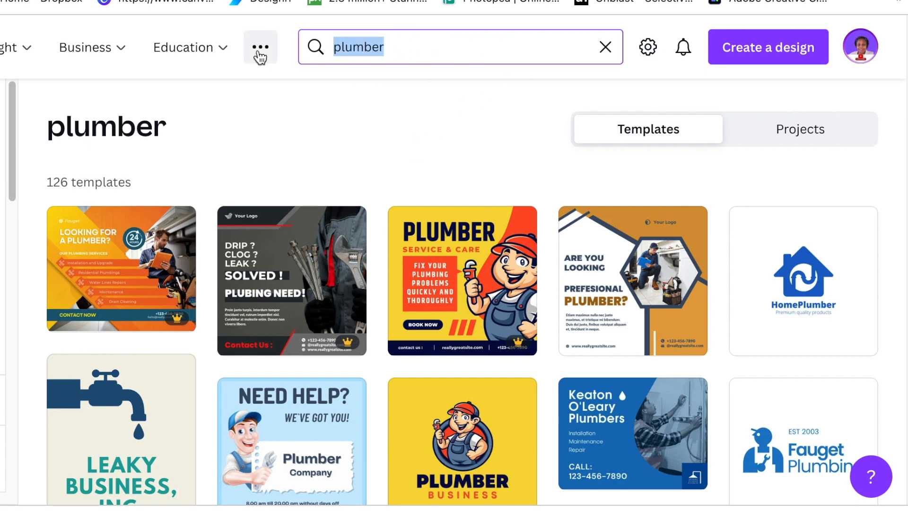
{"action": "type", "text": "fashion"}
{"action": "key", "text": "Return"}
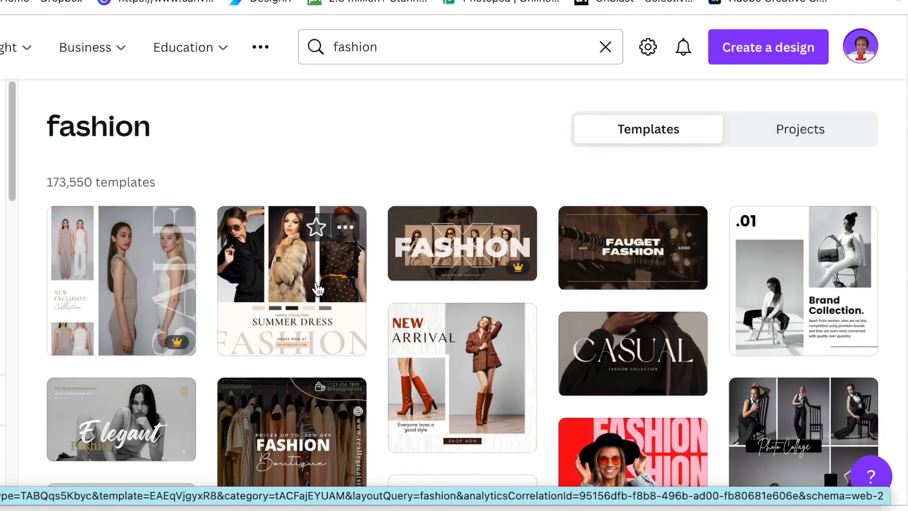
{"action": "scroll", "coordinate": [319, 303], "scroll_direction": "down", "scroll_amount": 6}
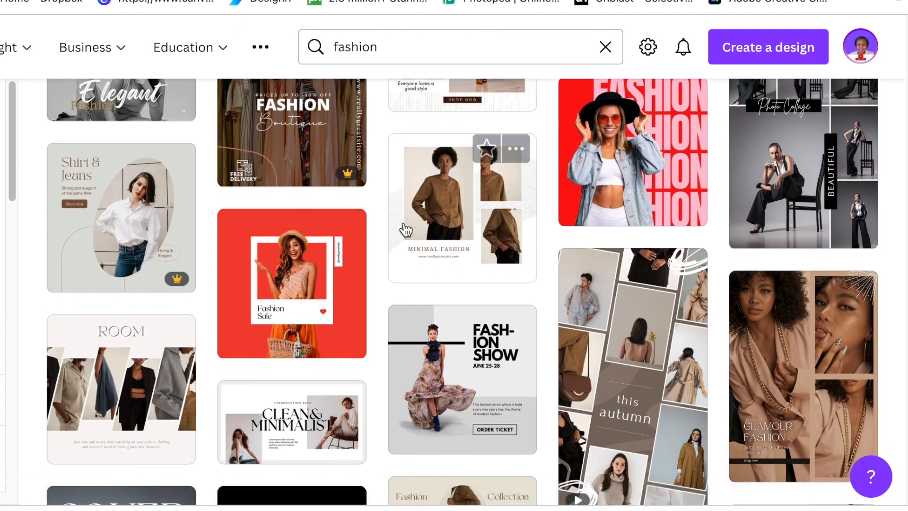
{"action": "scroll", "coordinate": [375, 233], "scroll_direction": "up", "scroll_amount": 6}
- Search the templates for "question" and browse the resulting designs
{"action": "left_click", "coordinate": [385, 51]}
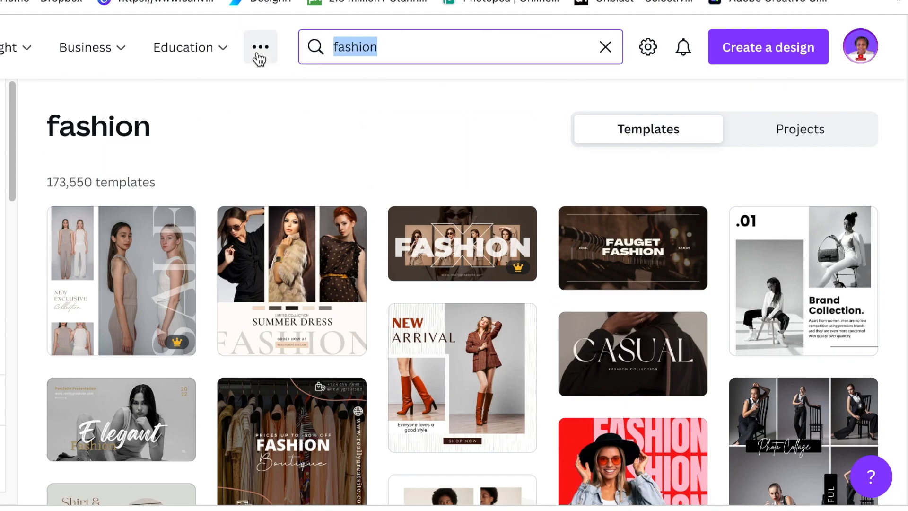
{"action": "type", "text": "quest"}
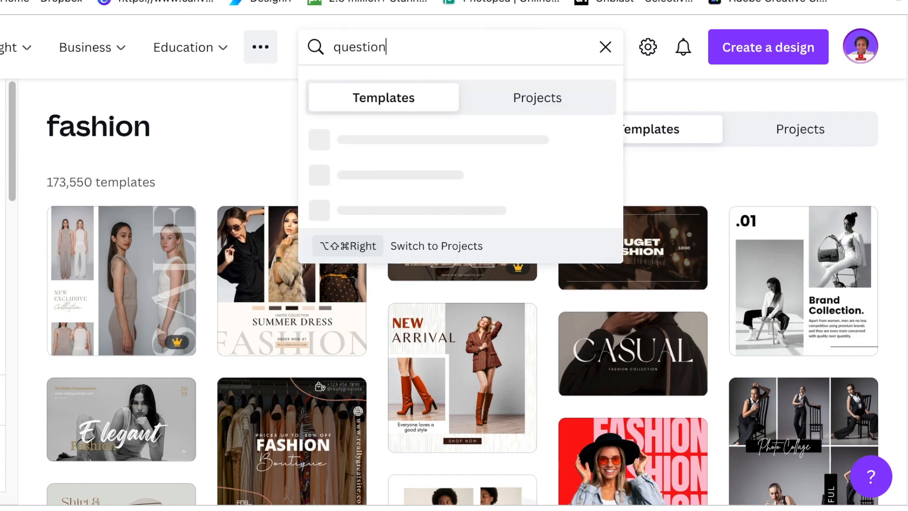
{"action": "key", "text": "Return"}
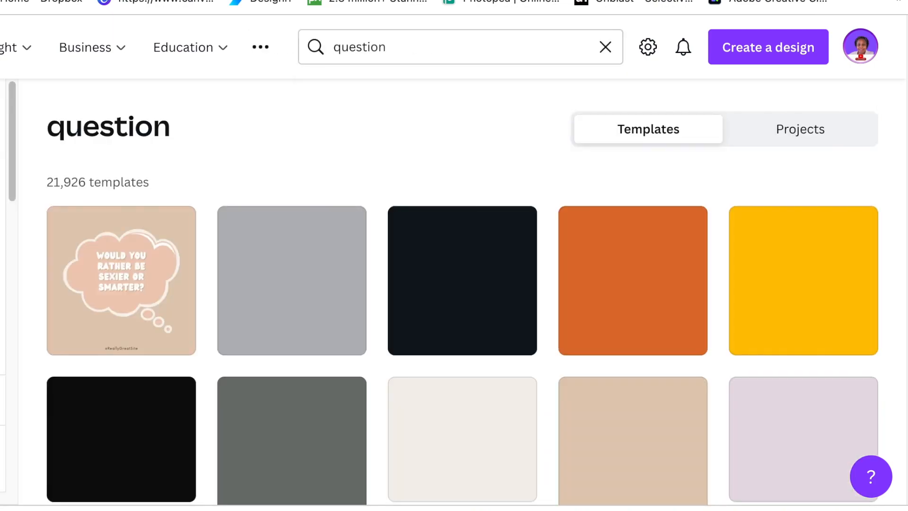
{"action": "scroll", "coordinate": [282, 191], "scroll_direction": "down", "scroll_amount": 3}
{"action": "scroll", "coordinate": [241, 203], "scroll_direction": "up", "scroll_amount": 3}
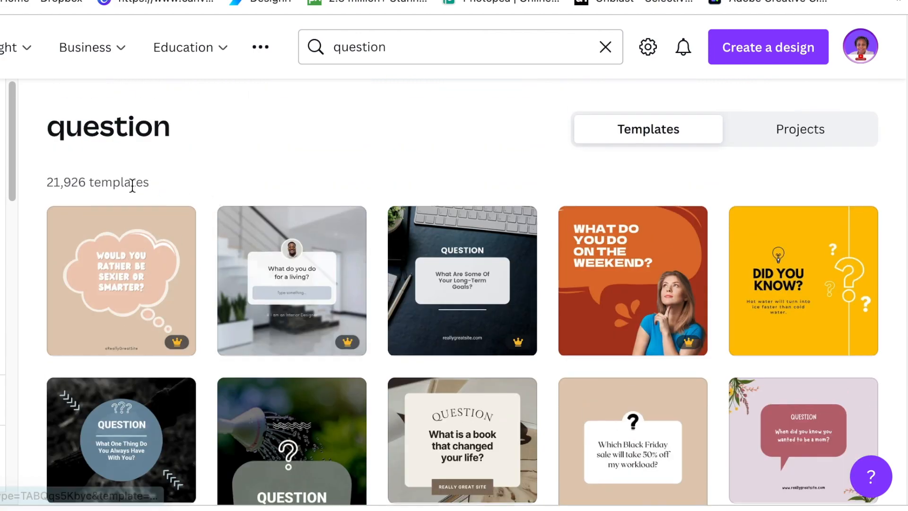
{"action": "scroll", "coordinate": [340, 371], "scroll_direction": "down", "scroll_amount": 15}
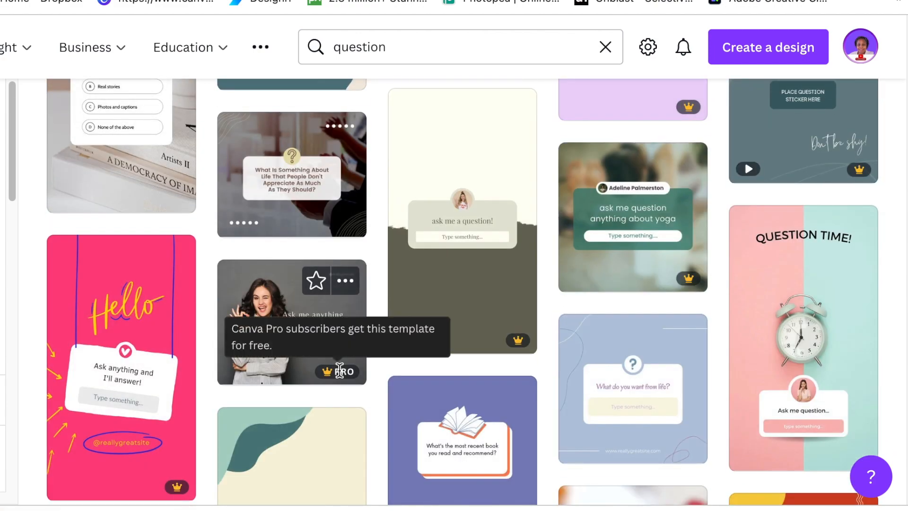
{"action": "scroll", "coordinate": [340, 371], "scroll_direction": "down", "scroll_amount": 3}
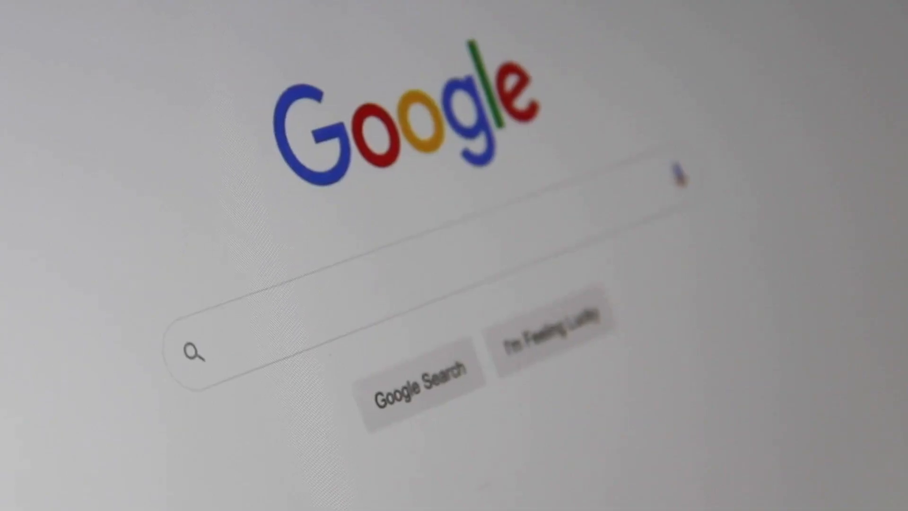
{"action": "left_click", "coordinate": [220, 348]}
{"action": "type", "text": "Search Engin"}
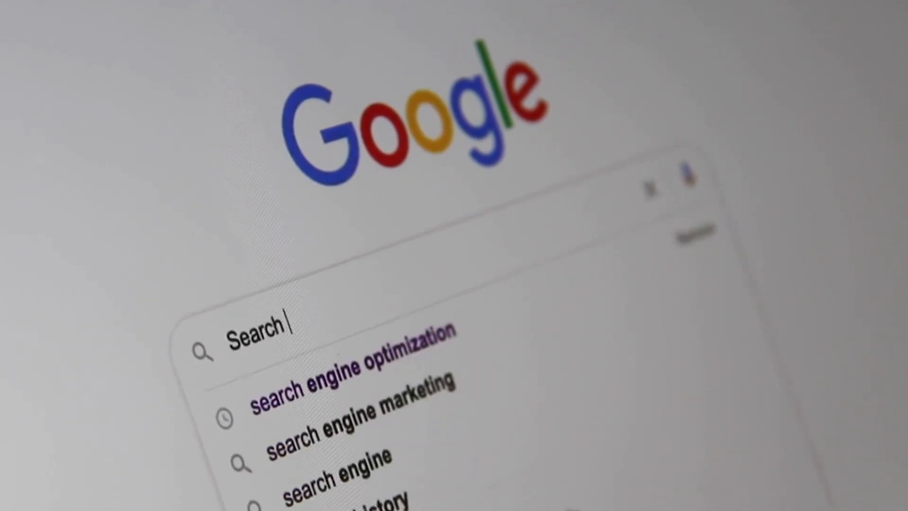
{"action": "type", "text": "e"}
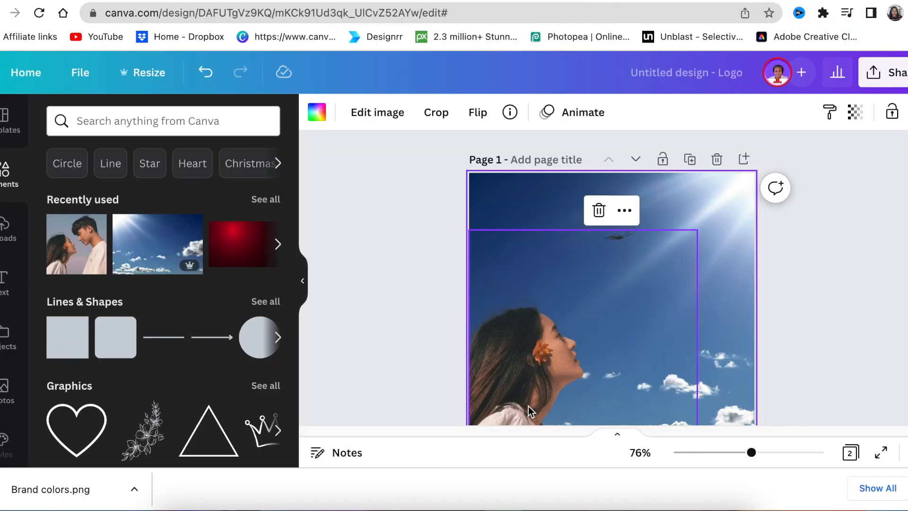
- Remove the background from the photo of the couple on page 2 with the Background Remover
{"action": "scroll", "coordinate": [530, 406], "scroll_direction": "up", "scroll_amount": 5}
{"action": "scroll", "coordinate": [529, 406], "scroll_direction": "down", "scroll_amount": 5}
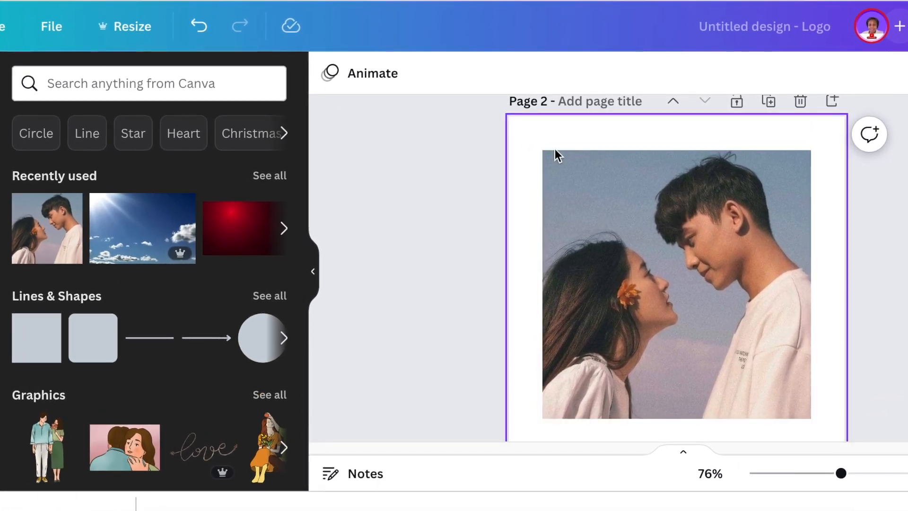
{"action": "left_click", "coordinate": [618, 264]}
{"action": "left_click", "coordinate": [358, 75]}
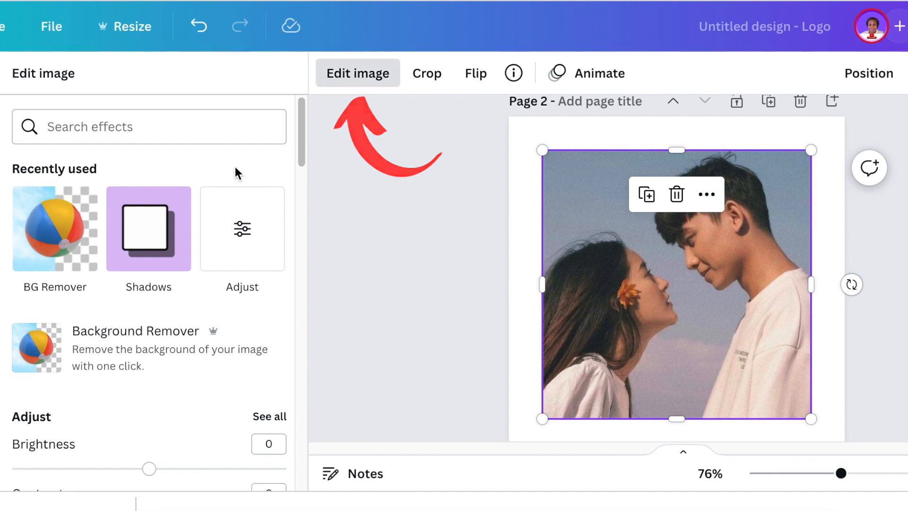
{"action": "left_click", "coordinate": [56, 228]}
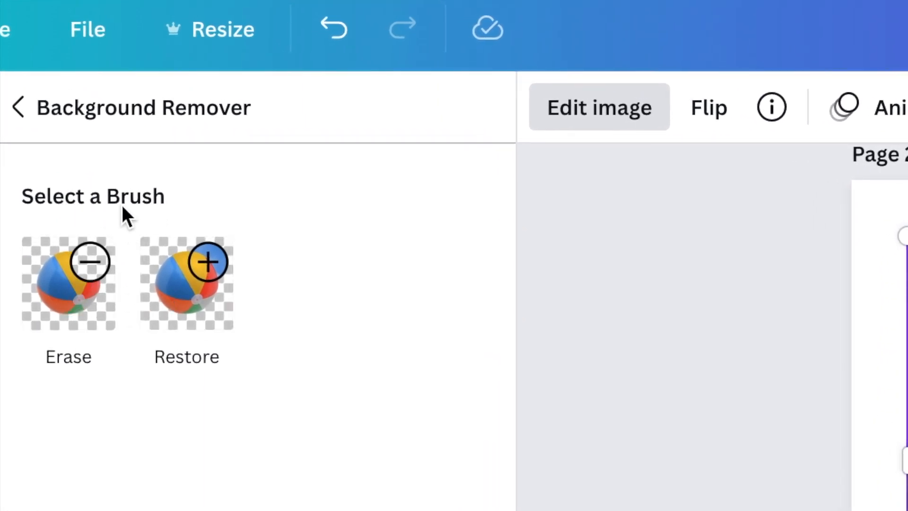
- Set the Erase brush size to 64 and erase the man's head, neck and shoulders from the couple cutout
{"action": "left_click", "coordinate": [74, 312]}
{"action": "left_click_drag", "start_coordinate": [133, 449], "coordinate": [180, 466]}
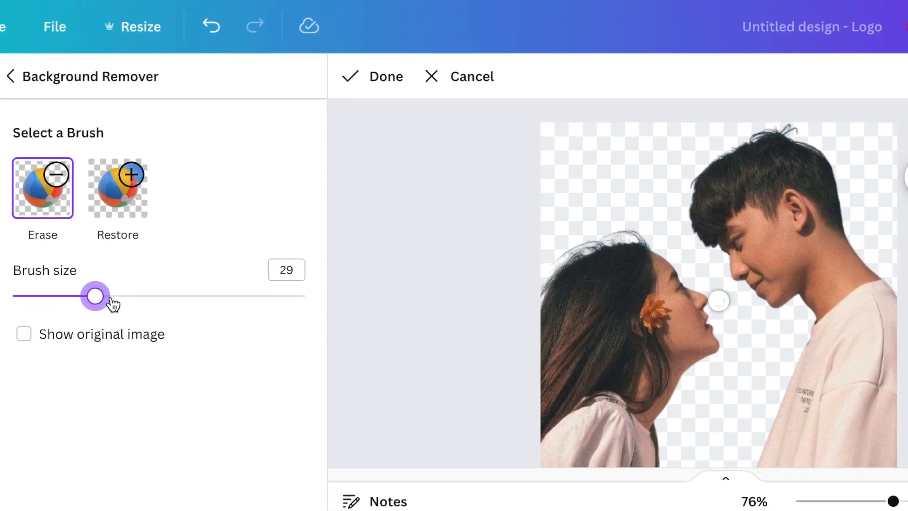
{"action": "mouse_move", "coordinate": [113, 302]}
{"action": "left_mouse_down"}
{"action": "mouse_move", "coordinate": [207, 317]}
{"action": "mouse_move", "coordinate": [56, 293]}
{"action": "mouse_move", "coordinate": [245, 322]}
{"action": "mouse_move", "coordinate": [126, 291]}
{"action": "mouse_move", "coordinate": [188, 307]}
{"action": "left_mouse_up"}
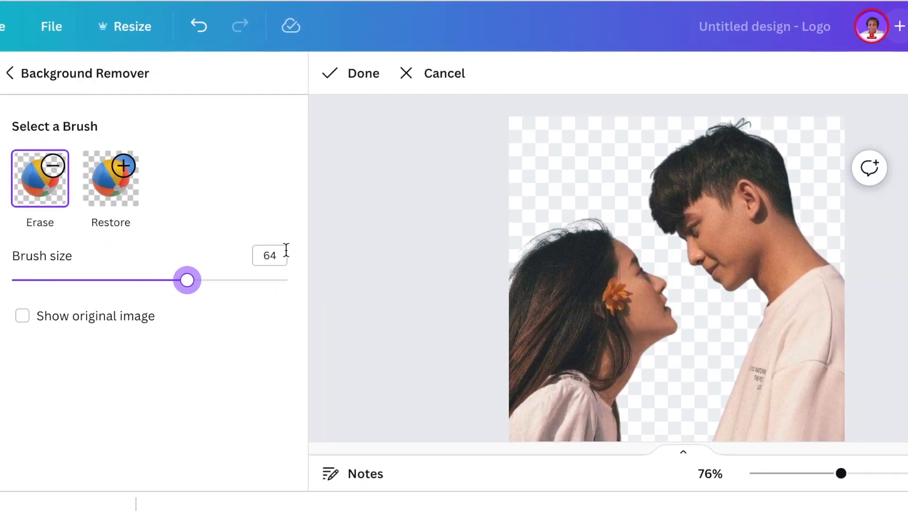
{"action": "mouse_move", "coordinate": [653, 173]}
{"action": "left_mouse_down"}
{"action": "mouse_move", "coordinate": [717, 166]}
{"action": "mouse_move", "coordinate": [753, 151]}
{"action": "mouse_move", "coordinate": [748, 141]}
{"action": "mouse_move", "coordinate": [697, 143]}
{"action": "mouse_move", "coordinate": [745, 132]}
{"action": "mouse_move", "coordinate": [777, 204]}
{"action": "mouse_move", "coordinate": [759, 243]}
{"action": "left_mouse_up"}
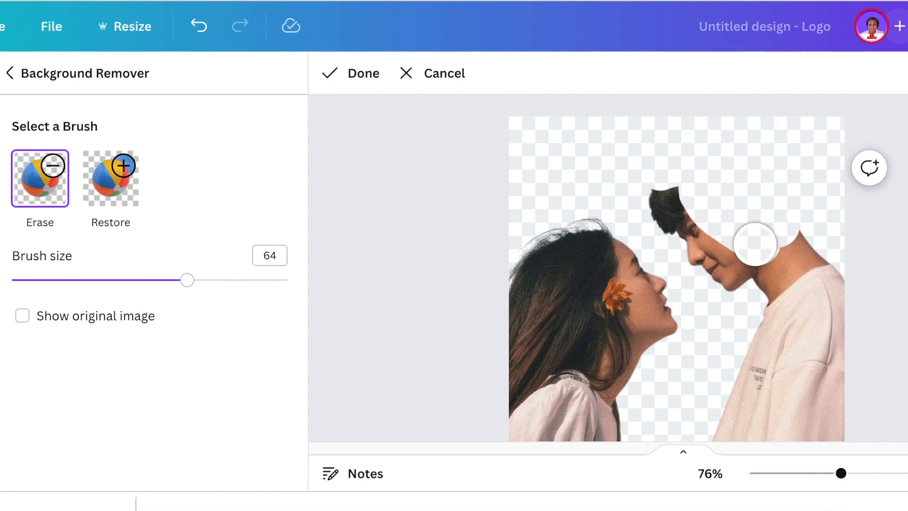
{"action": "mouse_move", "coordinate": [675, 224]}
{"action": "left_mouse_down"}
{"action": "mouse_move", "coordinate": [708, 257]}
{"action": "mouse_move", "coordinate": [752, 261]}
{"action": "mouse_move", "coordinate": [776, 292]}
{"action": "mouse_move", "coordinate": [771, 350]}
{"action": "mouse_move", "coordinate": [811, 314]}
{"action": "mouse_move", "coordinate": [766, 307]}
{"action": "left_mouse_up"}
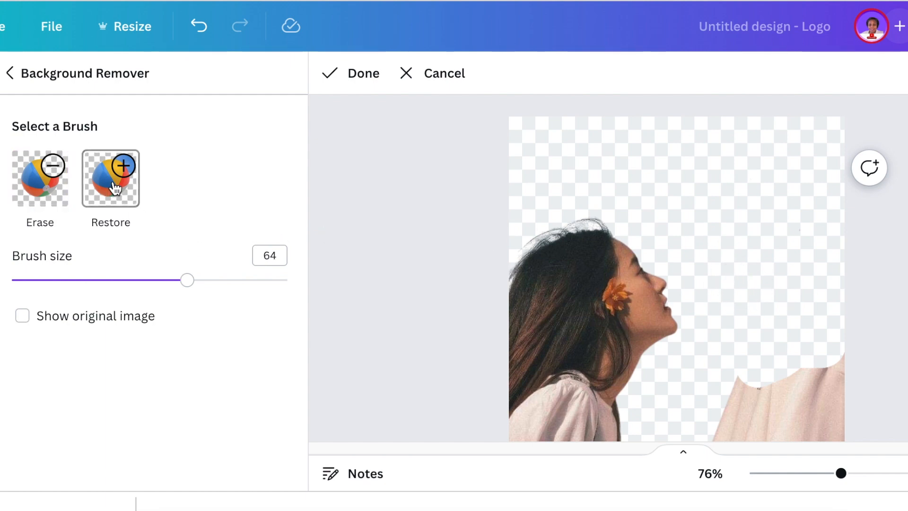
- Paint back part of the man's head, neck and shoulder with the Restore brush
{"action": "mouse_move", "coordinate": [779, 175]}
{"action": "left_mouse_down"}
{"action": "mouse_move", "coordinate": [764, 229]}
{"action": "mouse_move", "coordinate": [802, 261]}
{"action": "mouse_move", "coordinate": [785, 291]}
{"action": "mouse_move", "coordinate": [737, 177]}
{"action": "left_mouse_up"}
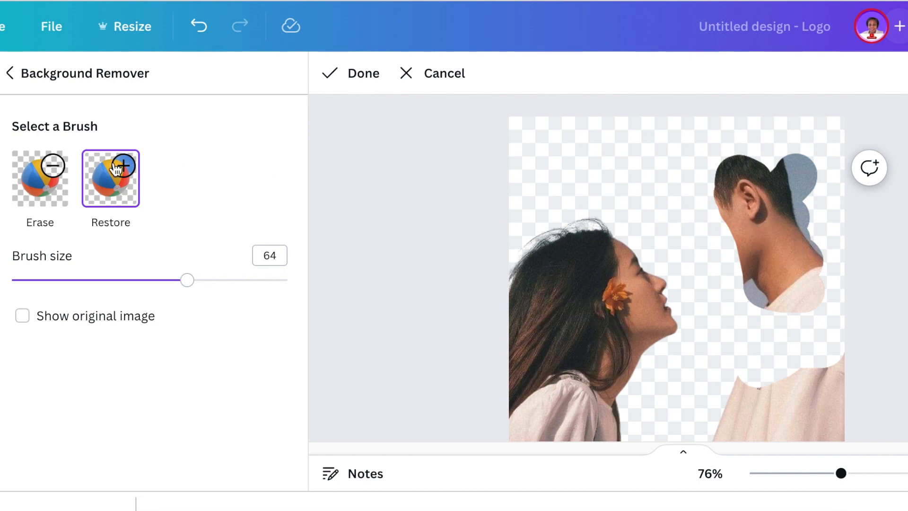
- Erase everything left of the man so only the woman stays, and apply the background removal edits
{"action": "left_click_drag", "start_coordinate": [695, 160], "coordinate": [820, 297]}
{"action": "mouse_move", "coordinate": [761, 295]}
{"action": "left_mouse_down"}
{"action": "mouse_move", "coordinate": [722, 420]}
{"action": "mouse_move", "coordinate": [831, 416]}
{"action": "mouse_move", "coordinate": [792, 308]}
{"action": "left_mouse_up"}
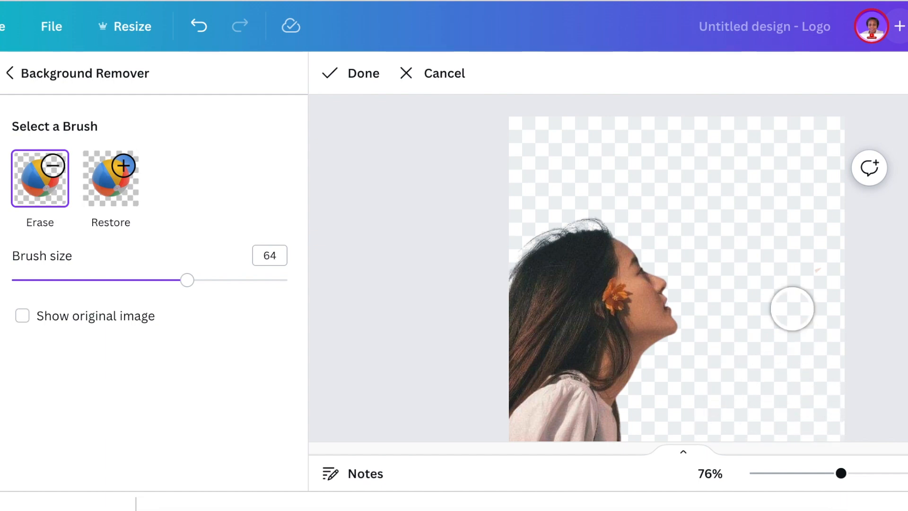
{"action": "left_click", "coordinate": [368, 82]}
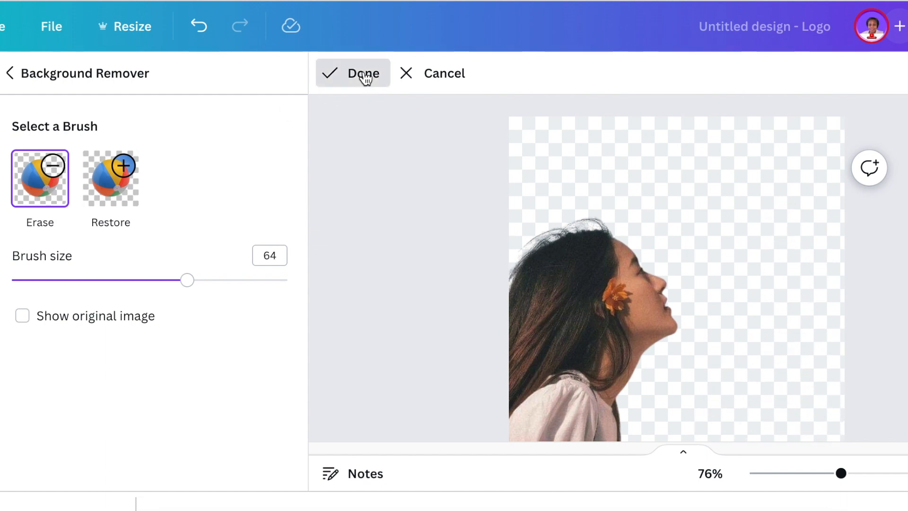
{"action": "left_click", "coordinate": [245, 462]}
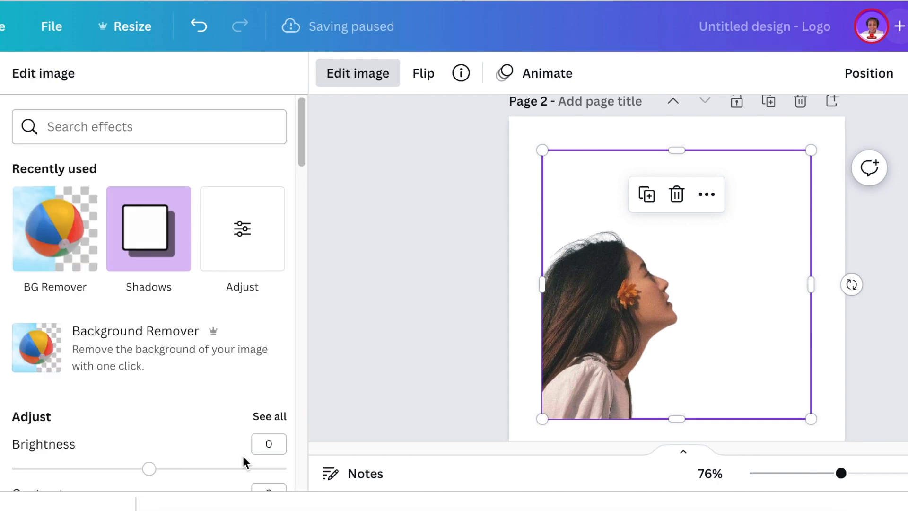
- Add the recently used blue sky photo to page 2 and enlarge it to cover the whole page
{"action": "left_click", "coordinate": [876, 232]}
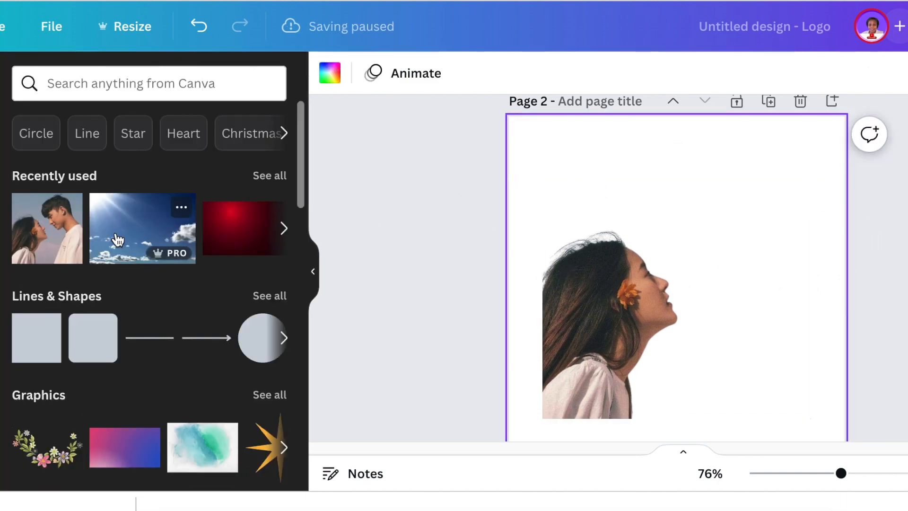
{"action": "left_click", "coordinate": [118, 240]}
{"action": "right_click", "coordinate": [696, 220]}
{"action": "left_click_drag", "start_coordinate": [695, 221], "coordinate": [632, 175]}
{"action": "left_click_drag", "start_coordinate": [765, 294], "coordinate": [907, 444]}
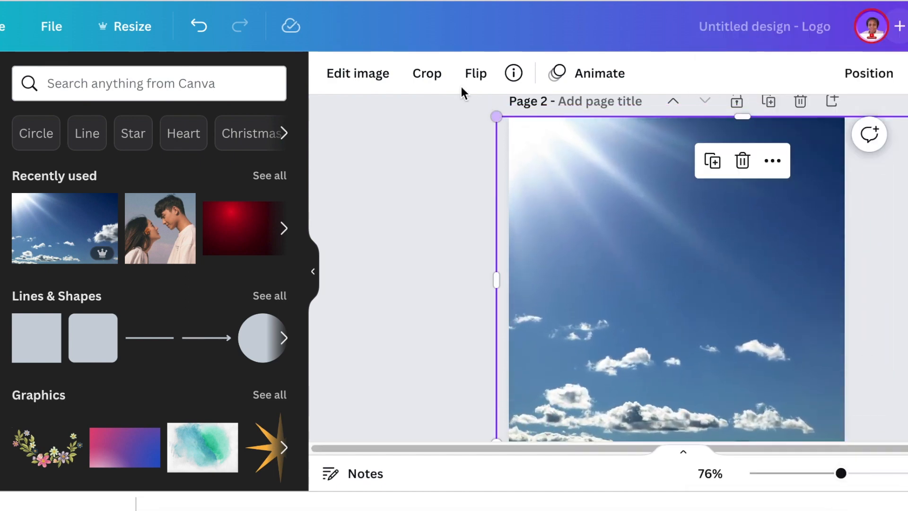
- Flip the sky photo horizontally and send it backward behind the woman's cutout
{"action": "left_click", "coordinate": [475, 73]}
{"action": "left_click", "coordinate": [517, 118]}
{"action": "left_click", "coordinate": [422, 219]}
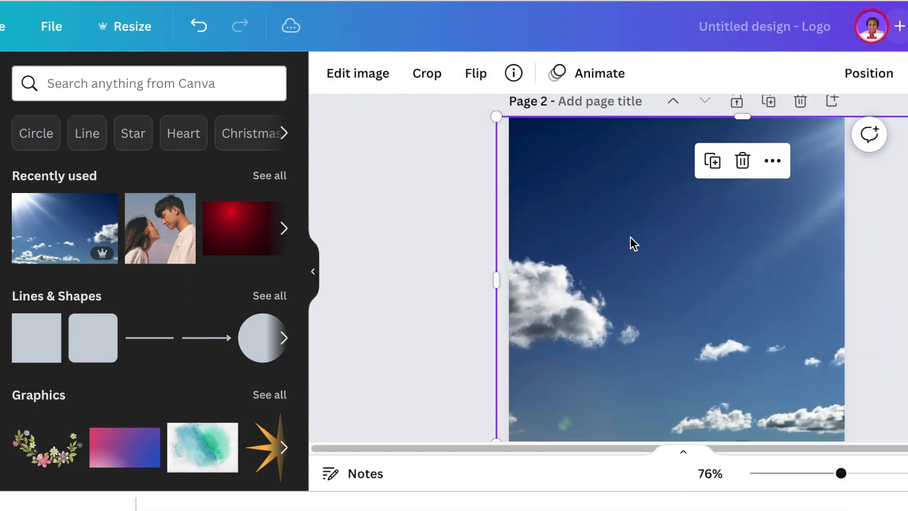
{"action": "left_click", "coordinate": [615, 189]}
{"action": "left_click", "coordinate": [840, 85]}
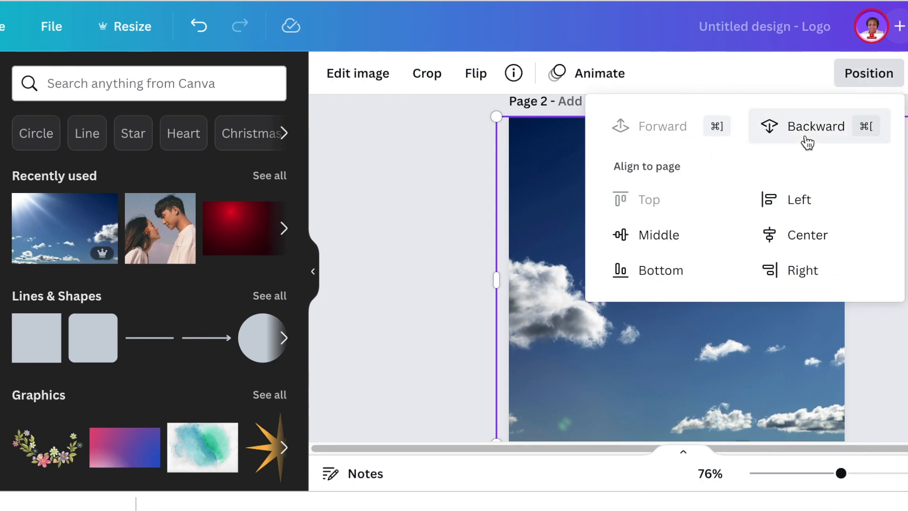
{"action": "left_click", "coordinate": [754, 138]}
- Move the woman's cutout toward the page's lower-left corner over the sky
{"action": "left_click", "coordinate": [598, 305]}
{"action": "left_click_drag", "start_coordinate": [598, 305], "coordinate": [568, 331]}
{"action": "key", "text": "Escape"}
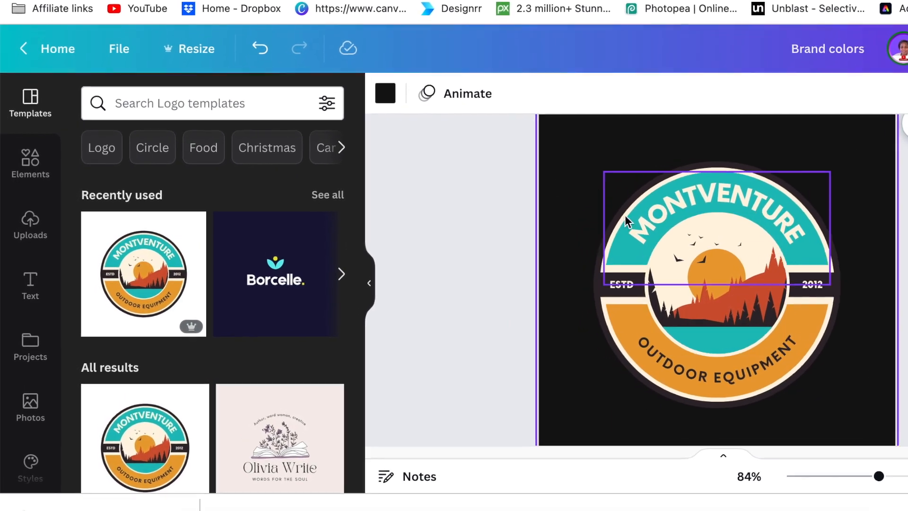
- Open the document styles for the Montventure logo and show the full collection of color palettes
{"action": "left_click", "coordinate": [596, 178]}
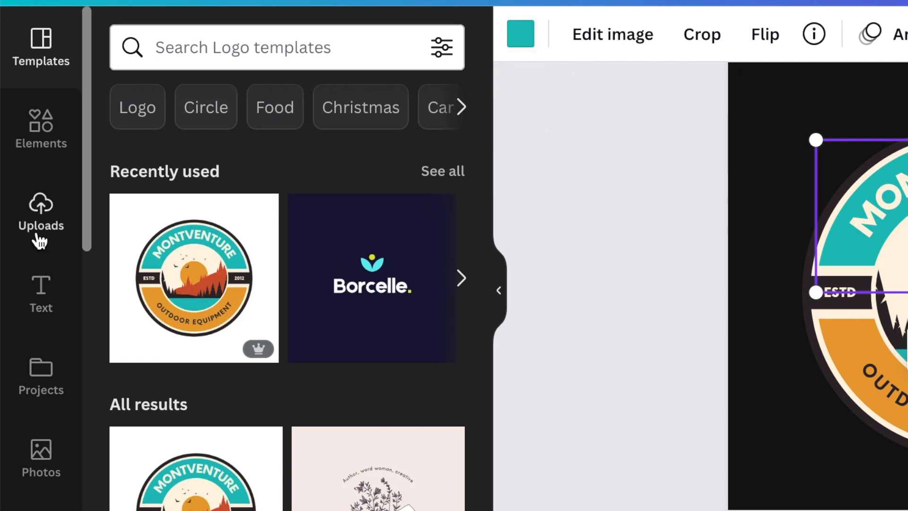
{"action": "scroll", "coordinate": [38, 241], "scroll_direction": "down", "scroll_amount": 3}
{"action": "scroll", "coordinate": [55, 283], "scroll_direction": "down", "scroll_amount": 5}
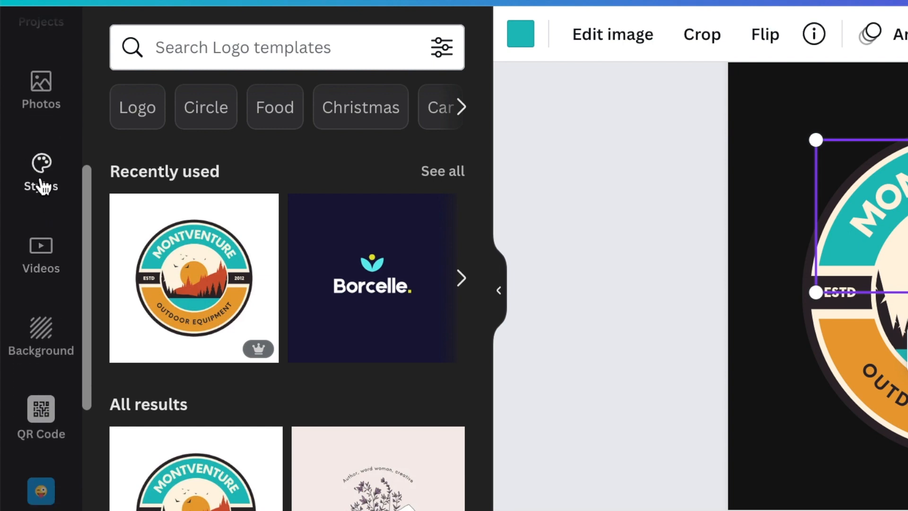
{"action": "left_click", "coordinate": [43, 187]}
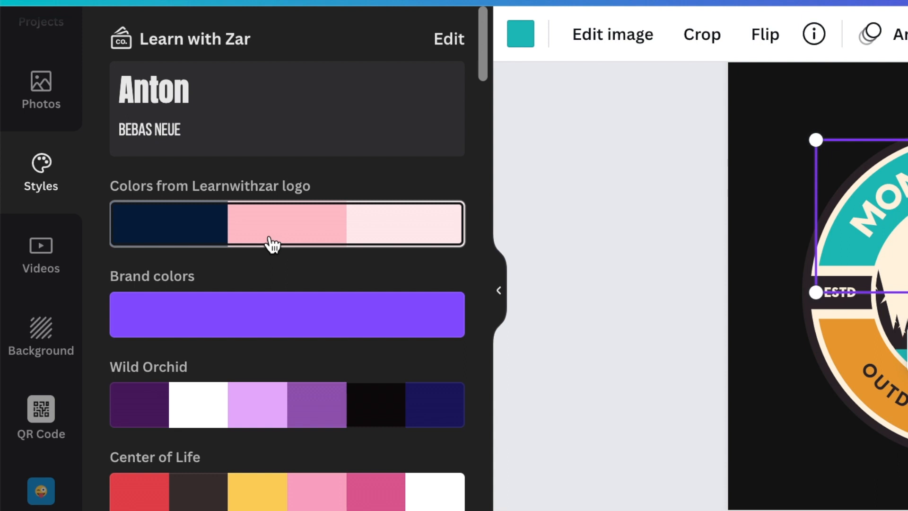
{"action": "scroll", "coordinate": [197, 345], "scroll_direction": "down", "scroll_amount": 10}
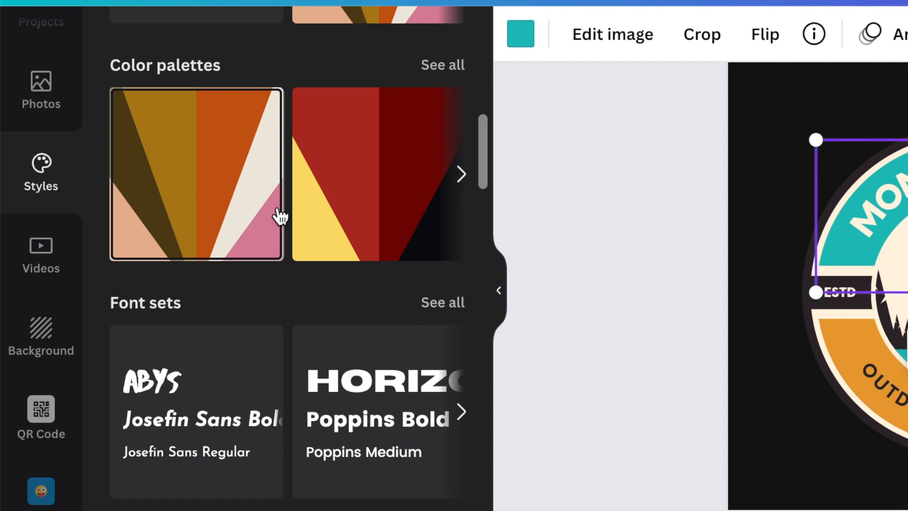
{"action": "scroll", "coordinate": [321, 187], "scroll_direction": "up", "scroll_amount": 1}
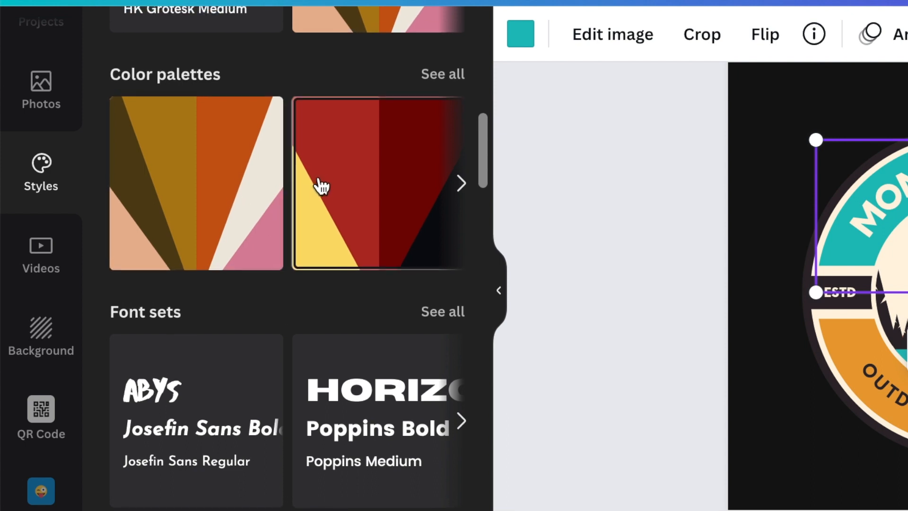
{"action": "left_click", "coordinate": [442, 85]}
- Recolor the Montventure logo with the cream, olive, plum, brown, gold and dusty pink palette
{"action": "scroll", "coordinate": [391, 260], "scroll_direction": "down", "scroll_amount": 5}
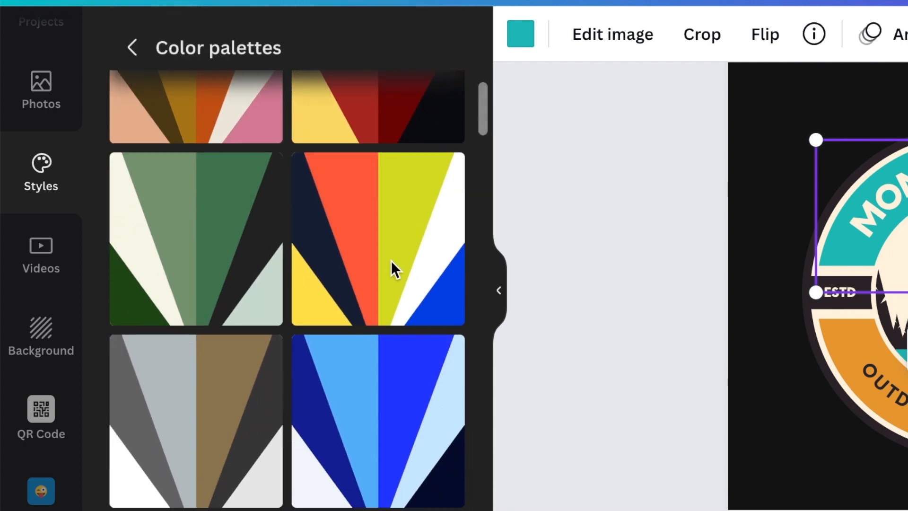
{"action": "scroll", "coordinate": [393, 271], "scroll_direction": "down", "scroll_amount": 5}
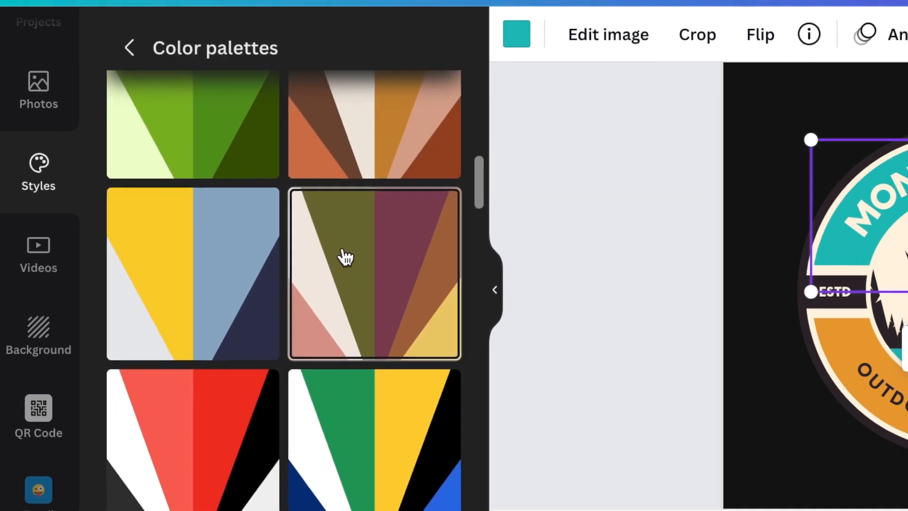
{"action": "left_click", "coordinate": [355, 259]}
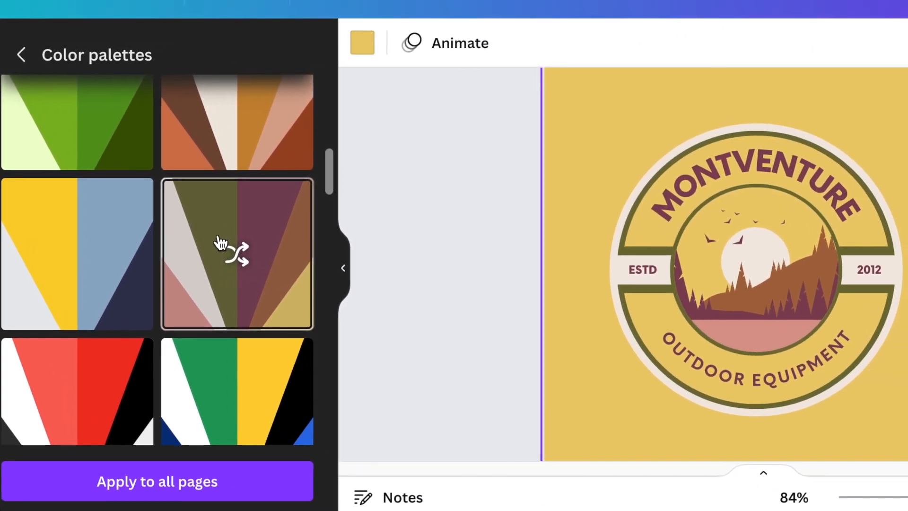
- Apply the yellow, blue, navy and light gray palette to the logo, and shuffle it to a yellow outer ring on a light gray background
{"action": "left_click", "coordinate": [77, 268]}
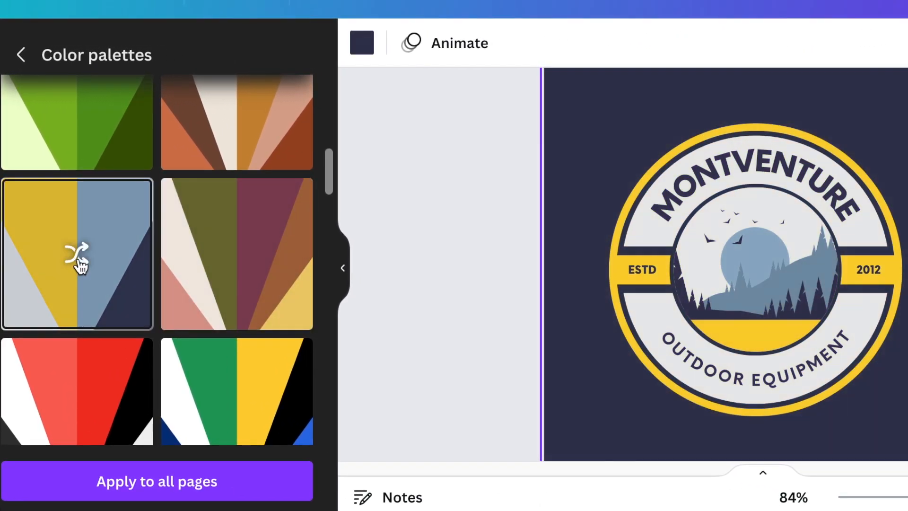
{"action": "scroll", "coordinate": [113, 273], "scroll_direction": "down", "scroll_amount": 1}
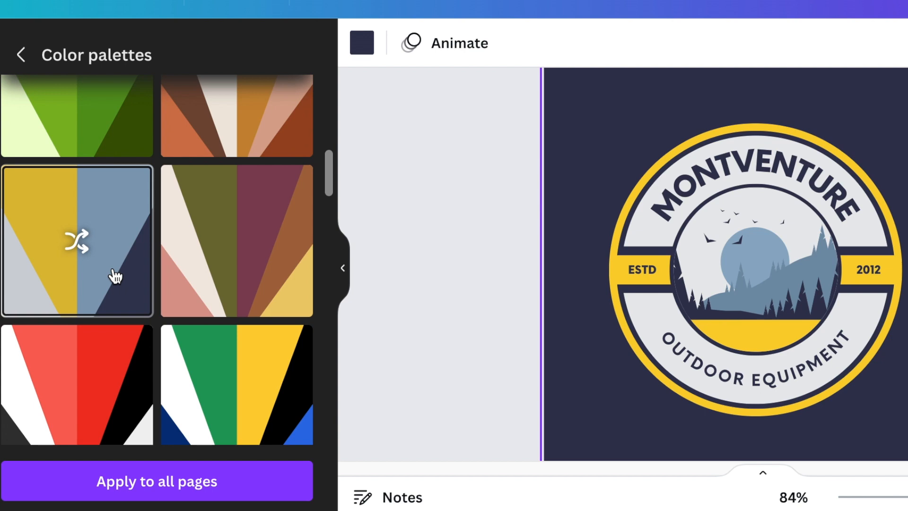
{"action": "scroll", "coordinate": [115, 276], "scroll_direction": "down", "scroll_amount": 1}
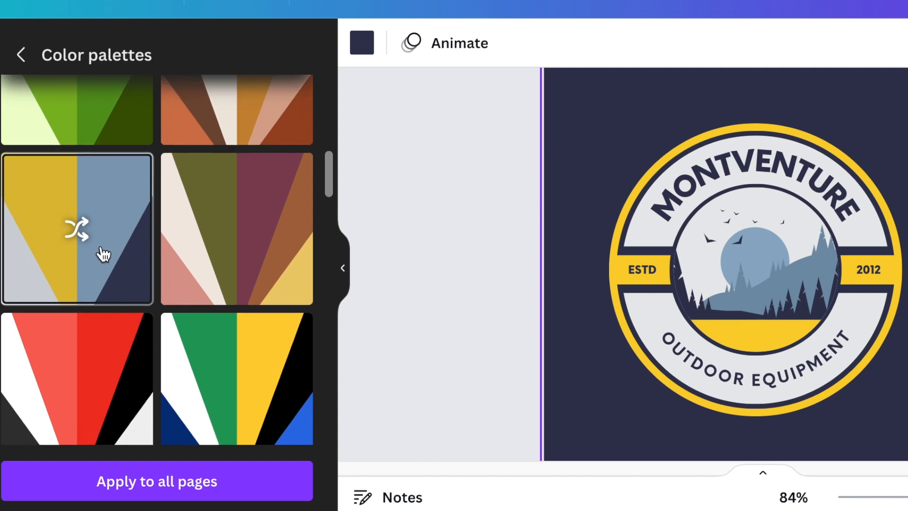
{"action": "left_click", "coordinate": [77, 230]}
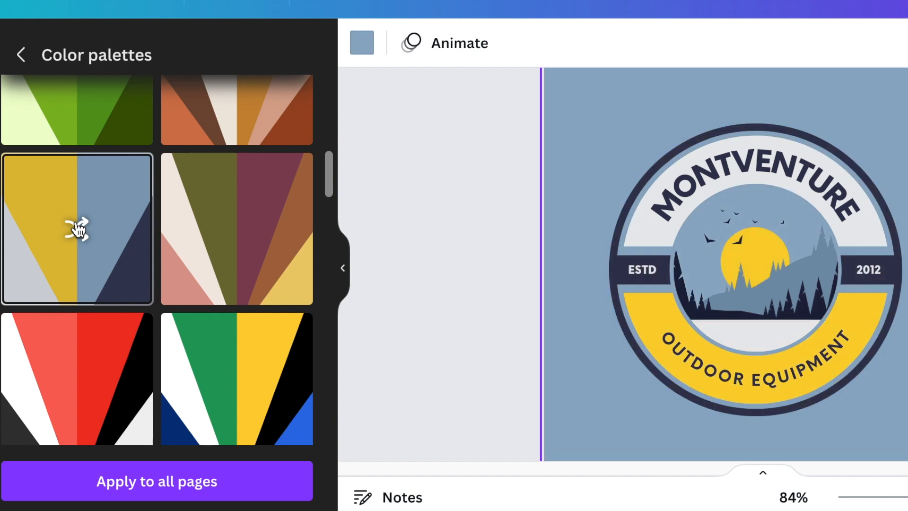
{"action": "scroll", "coordinate": [77, 230], "scroll_direction": "down", "scroll_amount": 2}
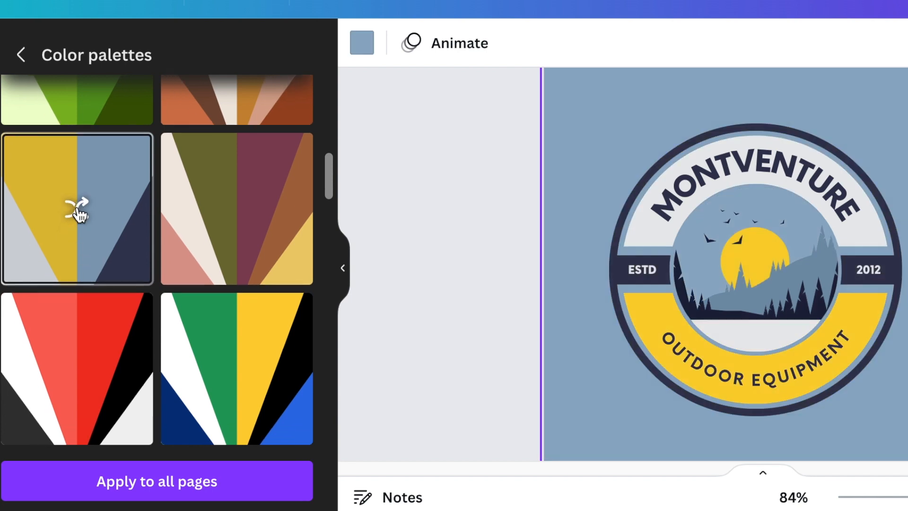
{"action": "left_click", "coordinate": [77, 211]}
{"action": "left_click", "coordinate": [78, 213]}
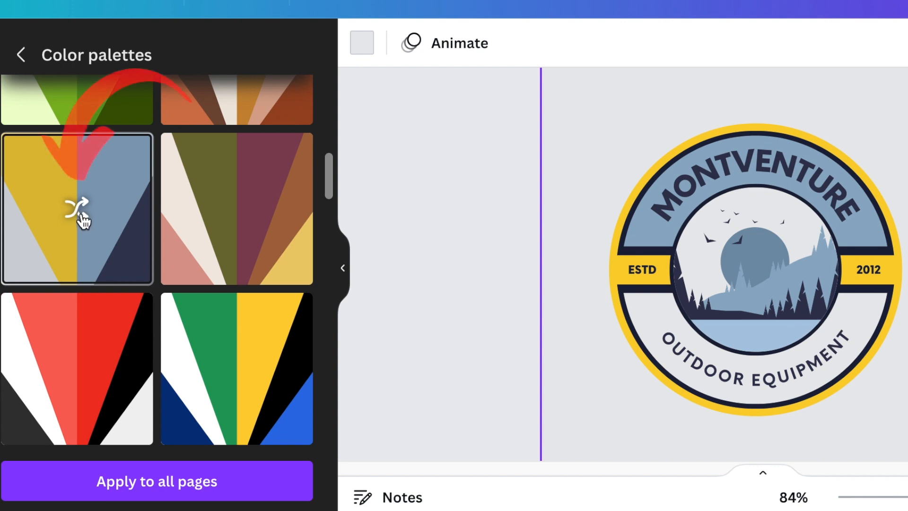
- Look through the remaining color palettes, the font sets and the combined color and font styles
{"action": "scroll", "coordinate": [84, 220], "scroll_direction": "down", "scroll_amount": 3}
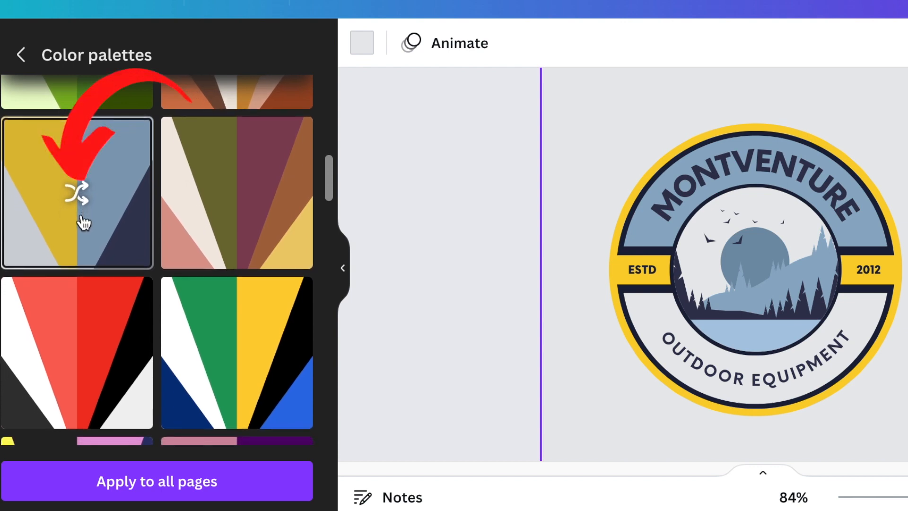
{"action": "scroll", "coordinate": [84, 223], "scroll_direction": "down", "scroll_amount": 8}
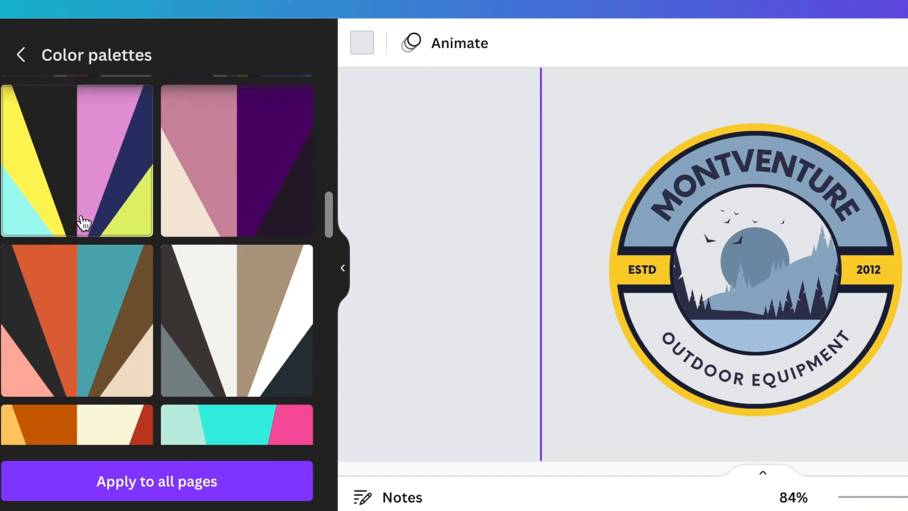
{"action": "scroll", "coordinate": [84, 223], "scroll_direction": "down", "scroll_amount": 3}
{"action": "scroll", "coordinate": [83, 223], "scroll_direction": "up", "scroll_amount": 10}
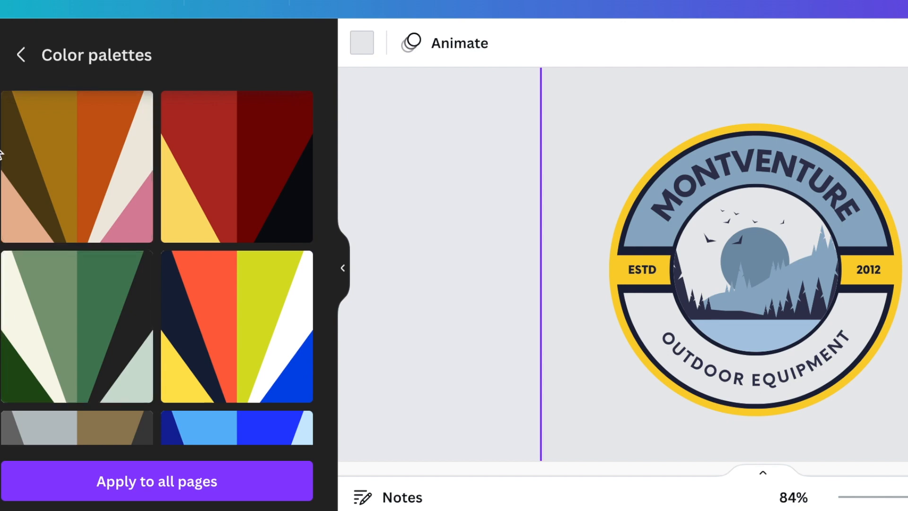
{"action": "left_click", "coordinate": [21, 56]}
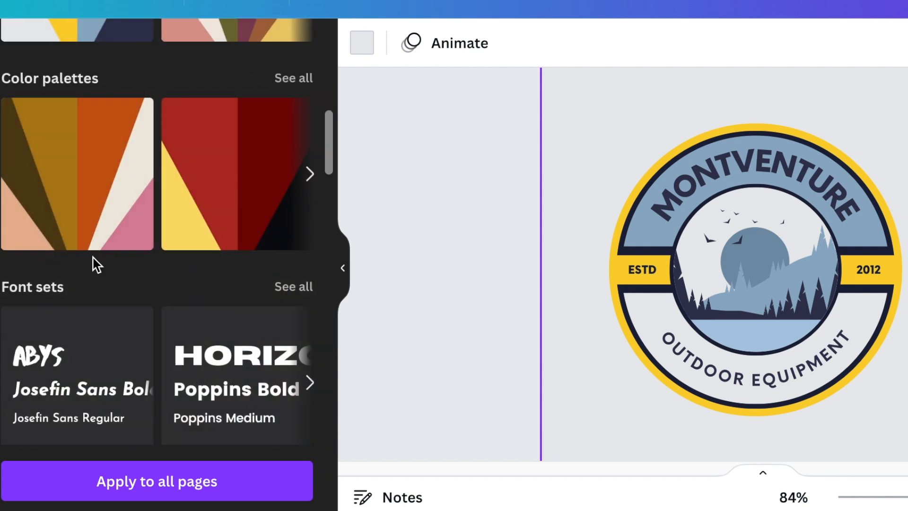
{"action": "scroll", "coordinate": [99, 284], "scroll_direction": "down", "scroll_amount": 4}
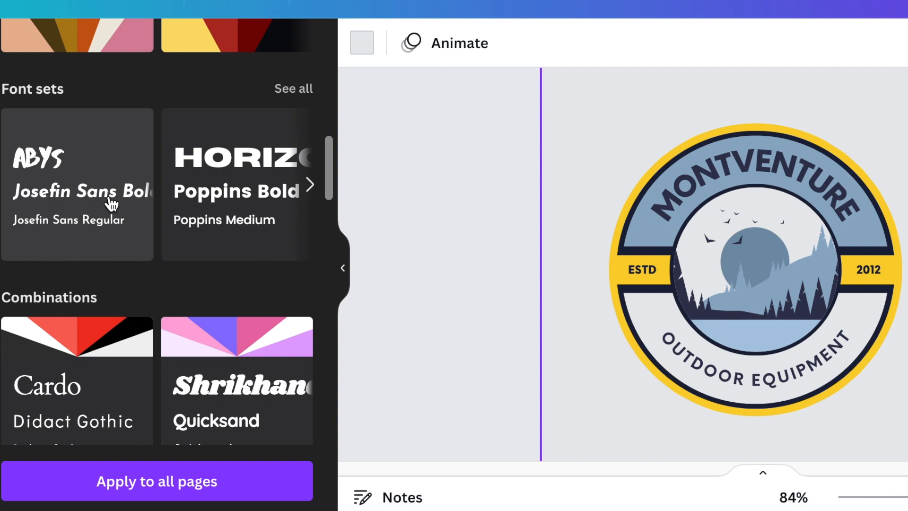
{"action": "scroll", "coordinate": [111, 204], "scroll_direction": "down", "scroll_amount": 1}
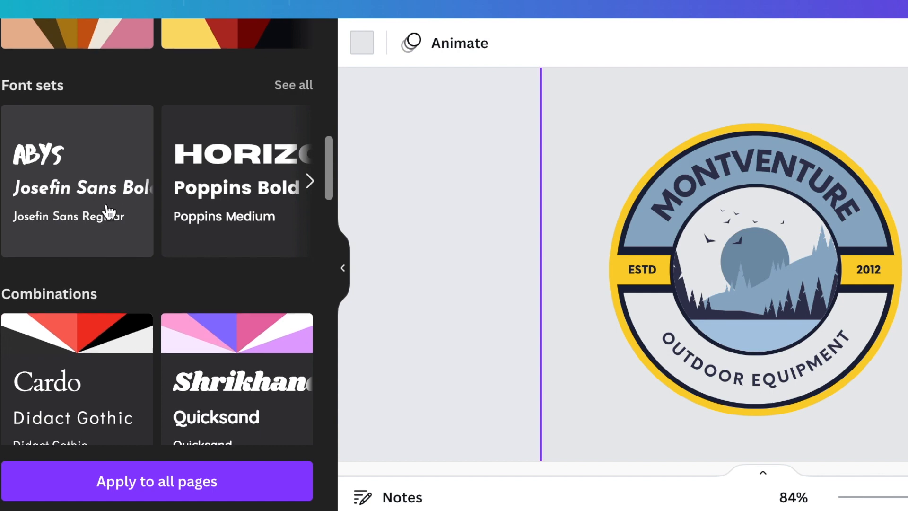
{"action": "scroll", "coordinate": [108, 213], "scroll_direction": "up", "scroll_amount": 4}
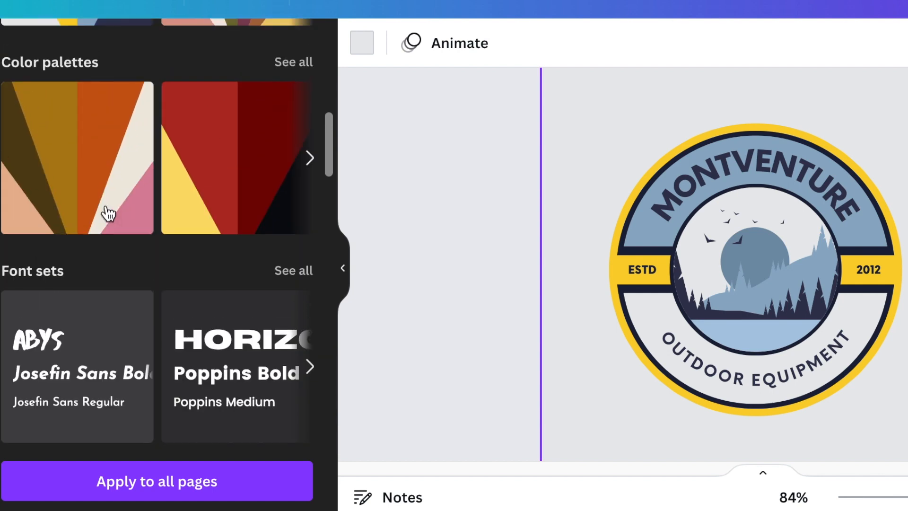
{"action": "scroll", "coordinate": [111, 199], "scroll_direction": "down", "scroll_amount": 1}
{"action": "scroll", "coordinate": [111, 199], "scroll_direction": "down", "scroll_amount": 7}
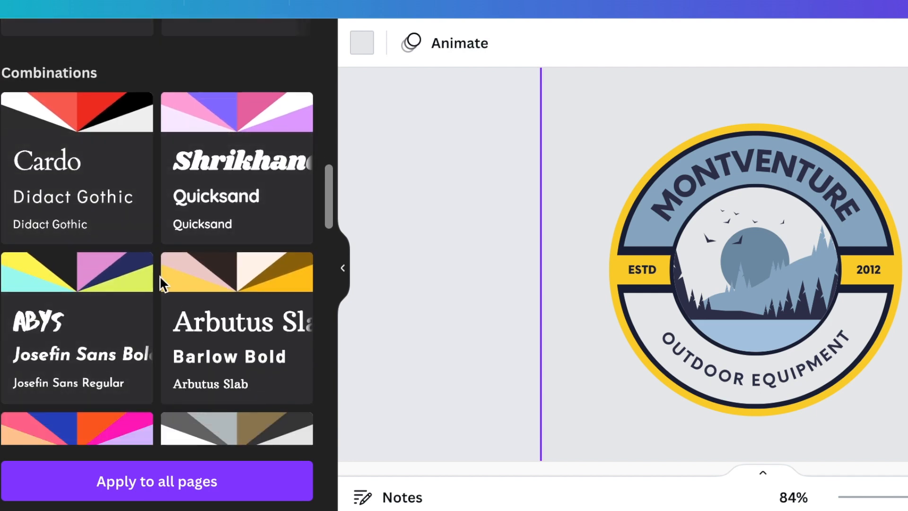
{"action": "left_click", "coordinate": [88, 133]}
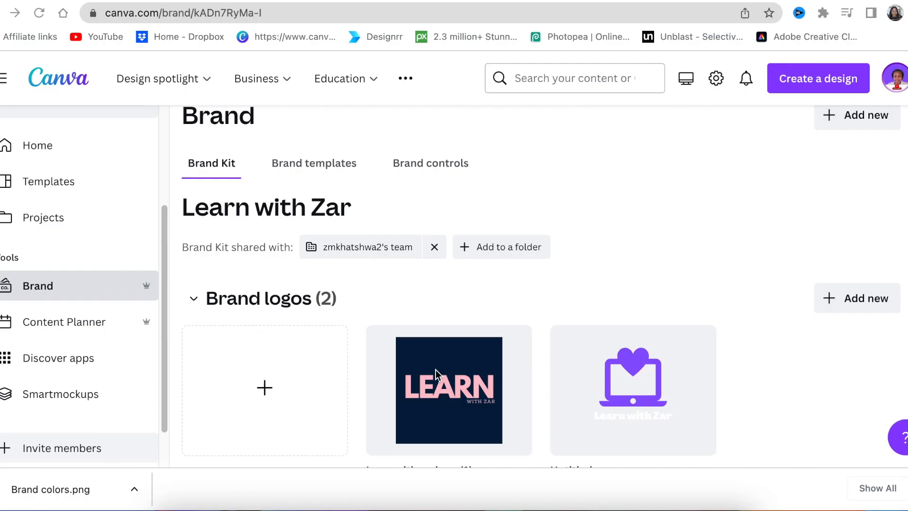
- Examine the brand logos and the "Colors from Learnwithzar logo" palette in the Brand Kit
{"action": "scroll", "coordinate": [435, 370], "scroll_direction": "down", "scroll_amount": 5}
{"action": "scroll", "coordinate": [434, 376], "scroll_direction": "down", "scroll_amount": 1}
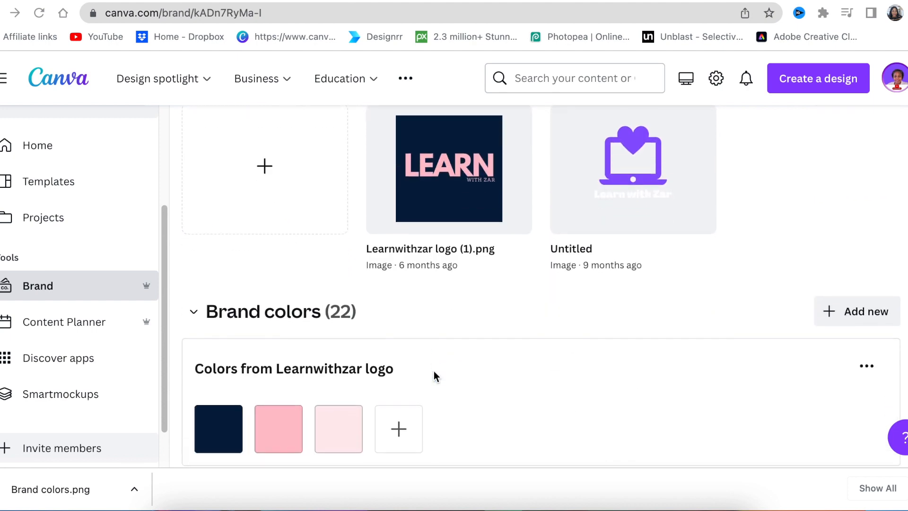
{"action": "scroll", "coordinate": [434, 374], "scroll_direction": "down", "scroll_amount": 2}
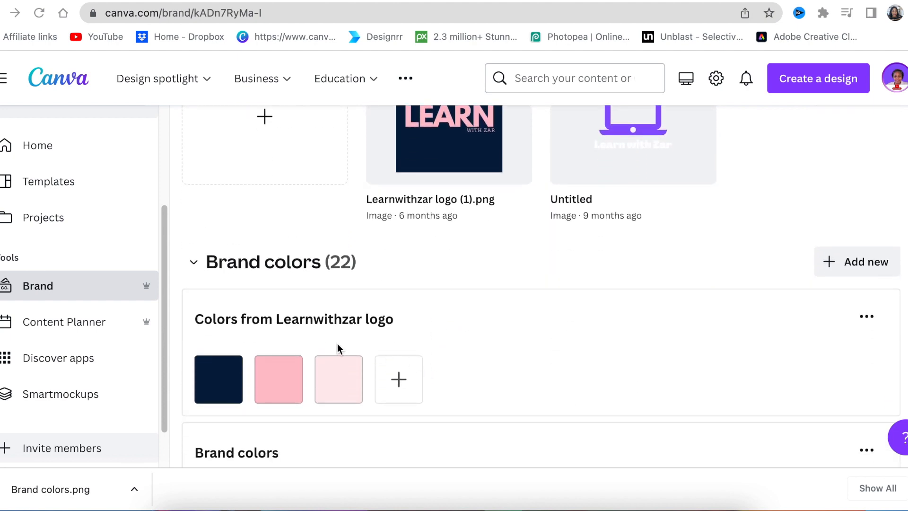
{"action": "scroll", "coordinate": [337, 343], "scroll_direction": "down", "scroll_amount": 1}
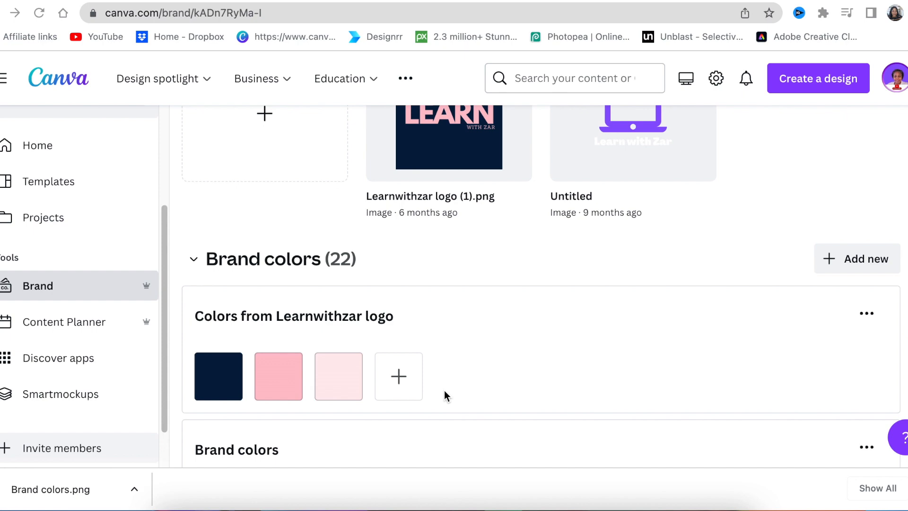
{"action": "scroll", "coordinate": [318, 363], "scroll_direction": "up", "scroll_amount": 2}
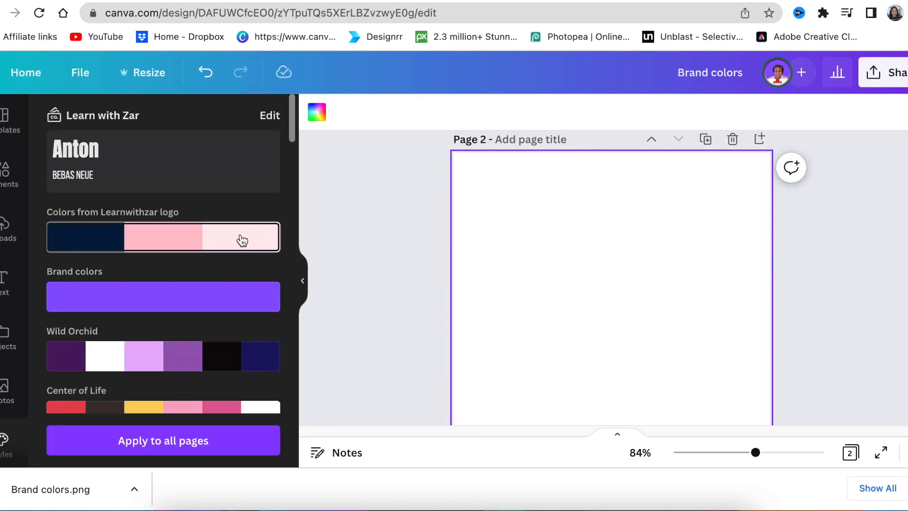
- Add three equal navy squares to page 2 of the Brand colors design, two in an upper row and one below
{"action": "scroll", "coordinate": [427, 244], "scroll_direction": "down", "scroll_amount": 1}
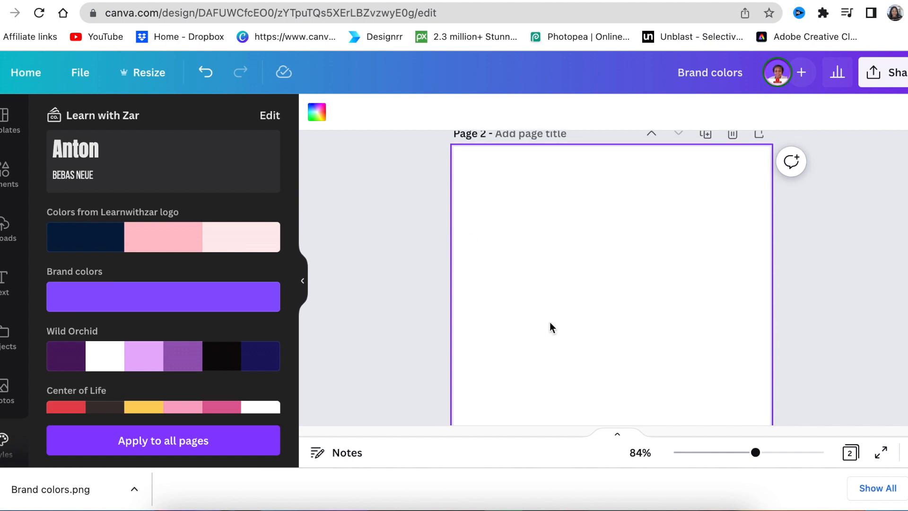
{"action": "key", "text": "r"}
{"action": "left_click_drag", "start_coordinate": [608, 320], "coordinate": [544, 379]}
{"action": "left_click", "coordinate": [493, 177]}
{"action": "left_click", "coordinate": [657, 185]}
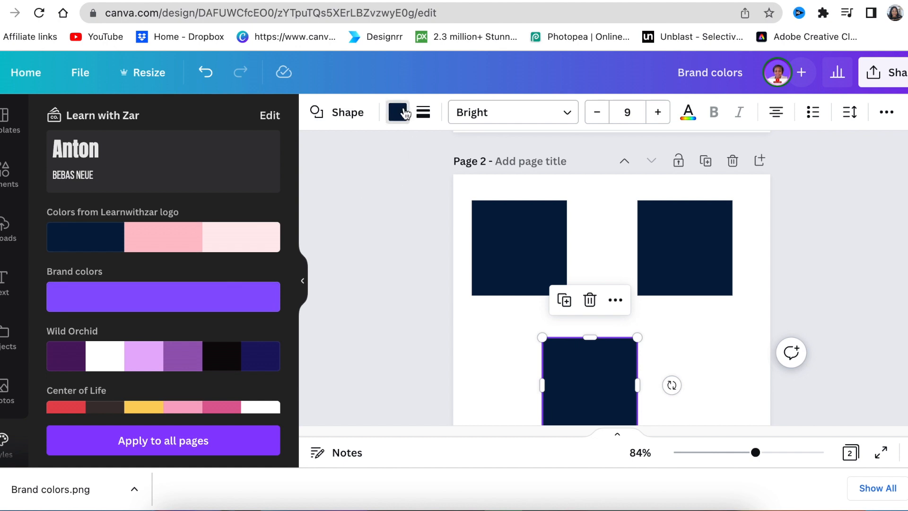
- Color the lower square pink and the upper-right square pale pink using the "Colors from Learnwithzar logo" palette
{"action": "left_click", "coordinate": [399, 112]}
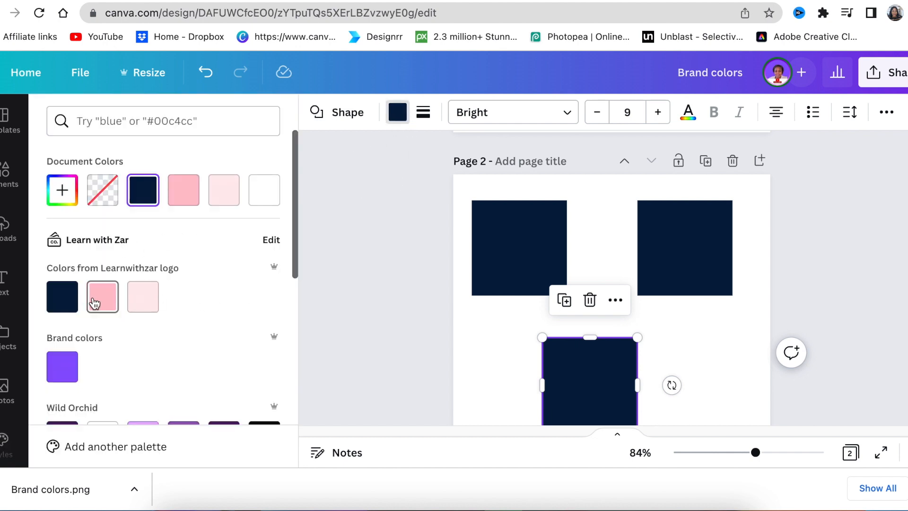
{"action": "left_click", "coordinate": [89, 298]}
{"action": "left_click", "coordinate": [685, 248]}
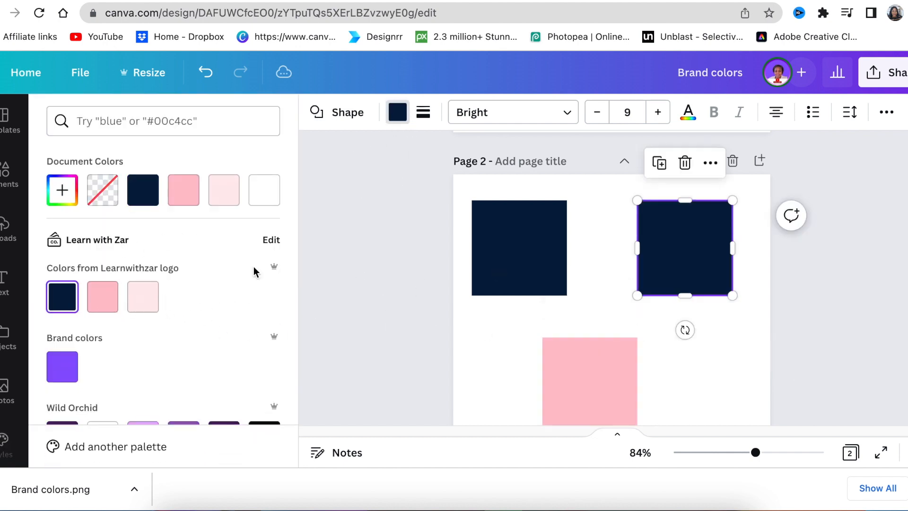
{"action": "left_click", "coordinate": [150, 304]}
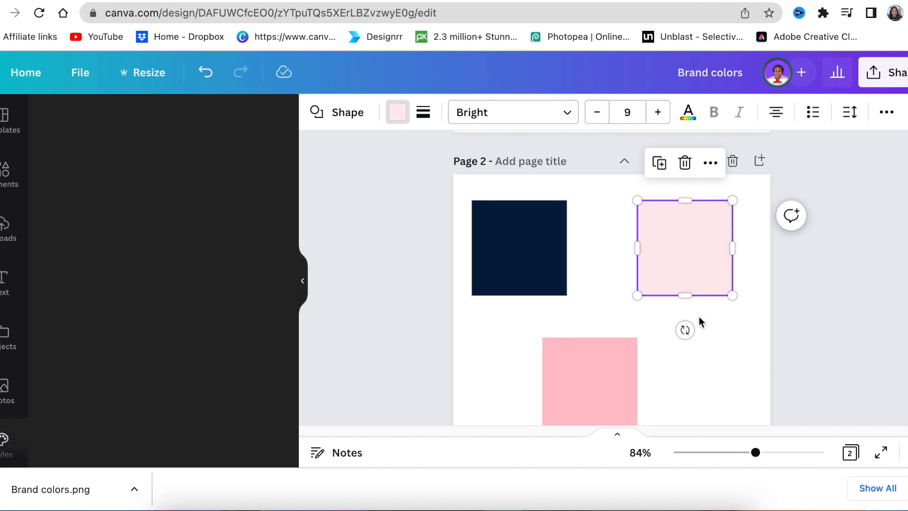
{"action": "left_click", "coordinate": [740, 343]}
- Move the pink square slightly right so it is centered horizontally on the page below the other two squares
{"action": "scroll", "coordinate": [736, 380], "scroll_direction": "down", "scroll_amount": 1}
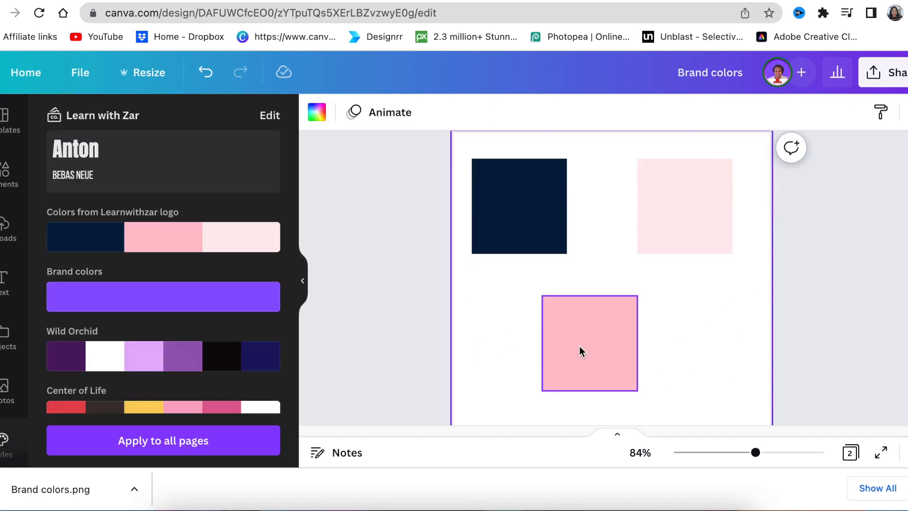
{"action": "left_click_drag", "start_coordinate": [580, 348], "coordinate": [598, 347]}
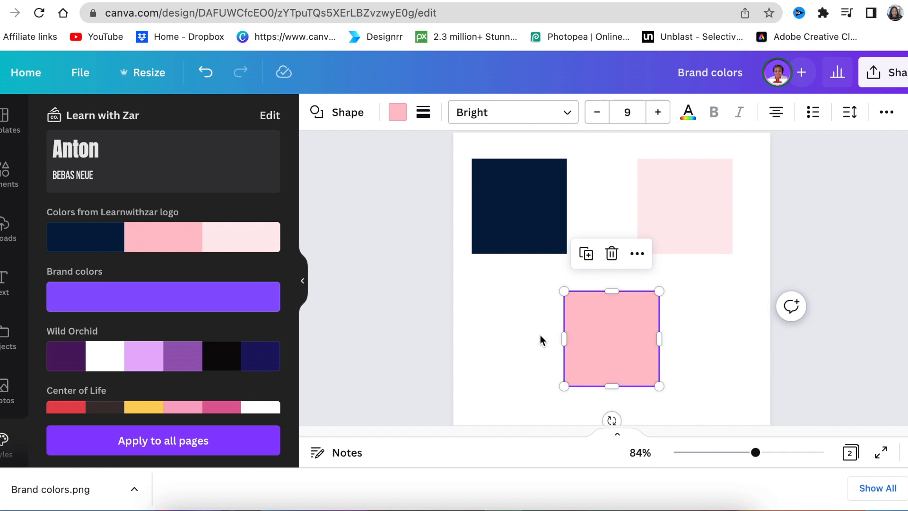
{"action": "left_click", "coordinate": [707, 367]}
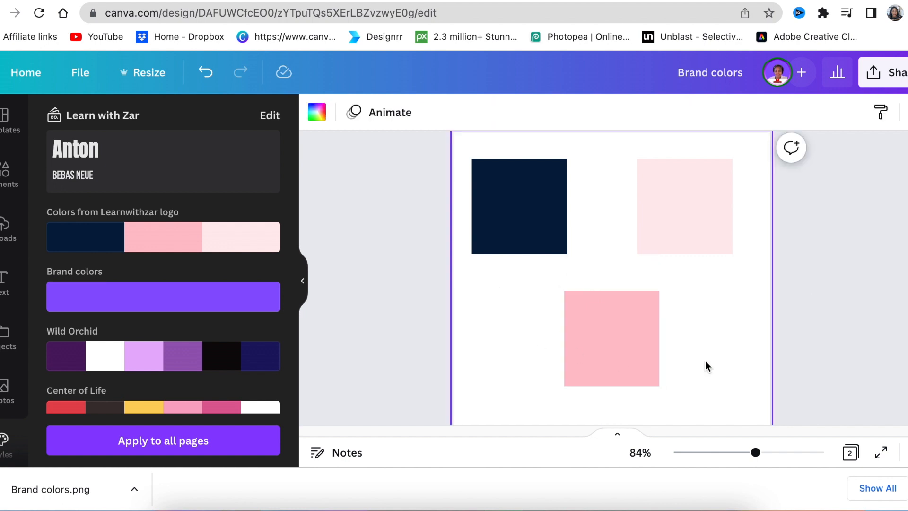
- Download the Brand colors design containing the three colored squares
{"action": "left_click", "coordinate": [863, 85]}
{"action": "scroll", "coordinate": [797, 167], "scroll_direction": "down", "scroll_amount": 3}
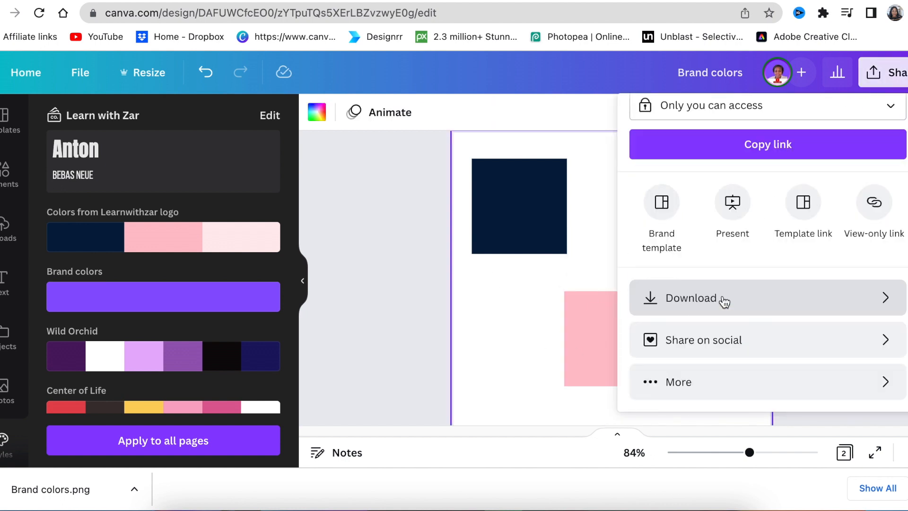
{"action": "left_click", "coordinate": [712, 301]}
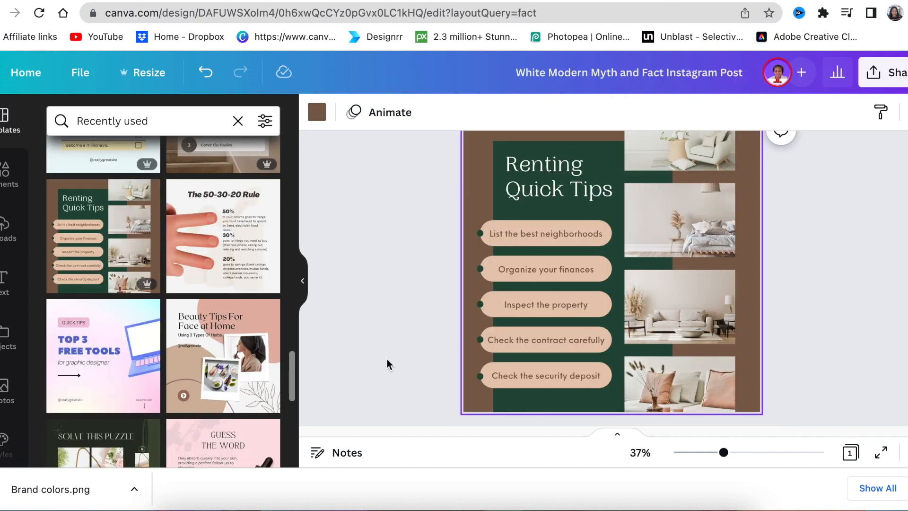
- Place the downloaded Brand colors image on the Renting Quick Tips page and apply its colors to the page
{"action": "left_click_drag", "start_coordinate": [52, 490], "coordinate": [583, 332]}
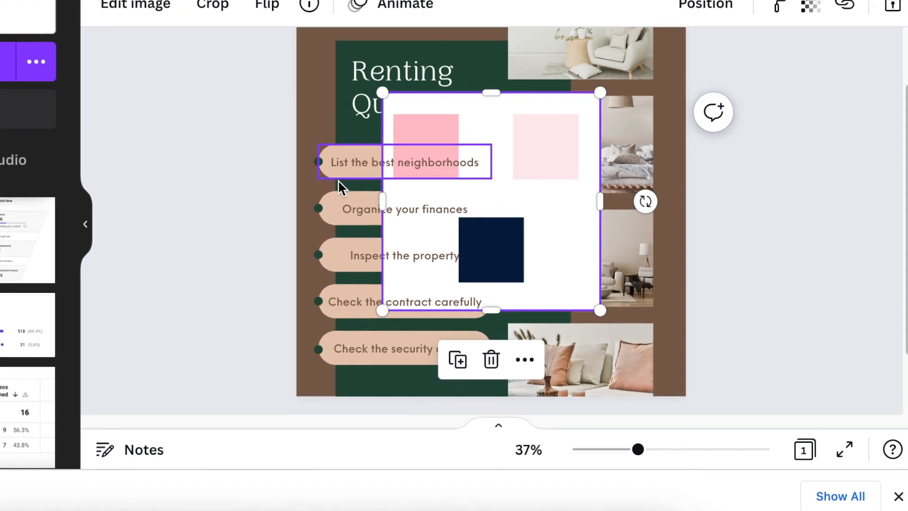
{"action": "right_click", "coordinate": [544, 123]}
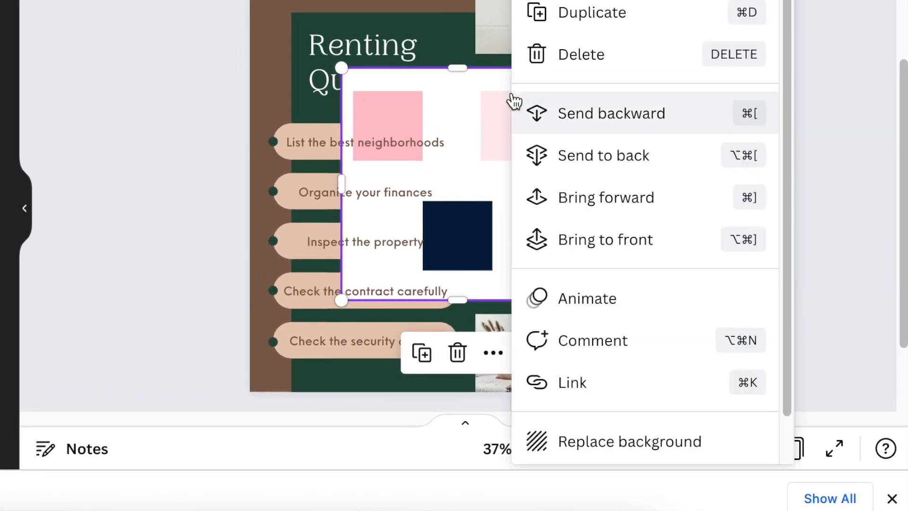
{"action": "scroll", "coordinate": [572, 246], "scroll_direction": "down", "scroll_amount": 2}
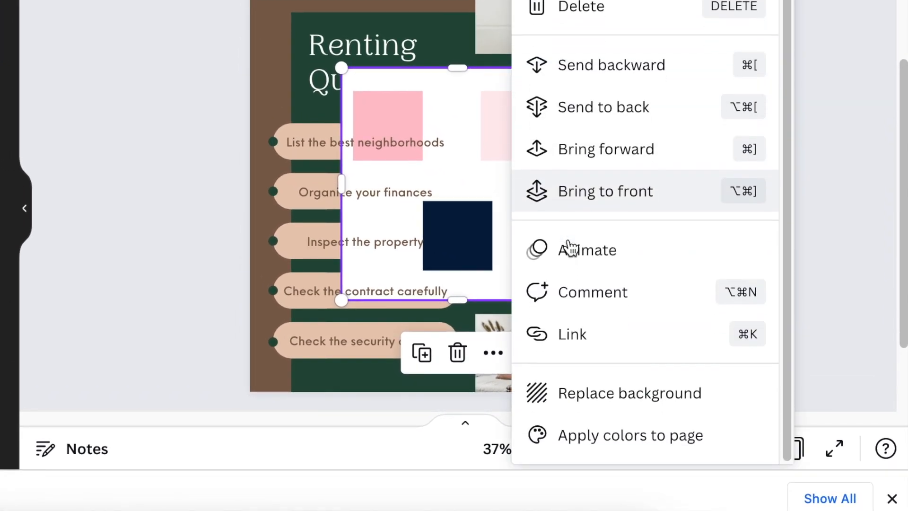
{"action": "left_click", "coordinate": [628, 445]}
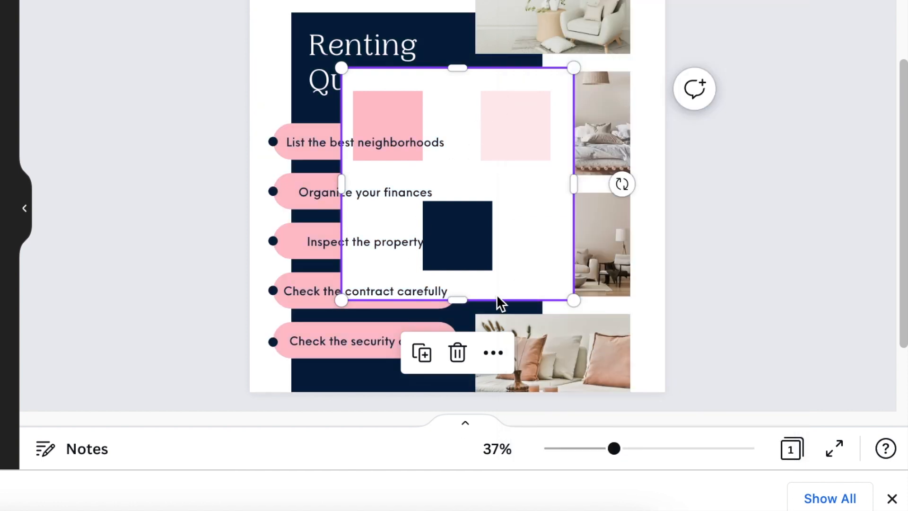
- Delete the color swatch image from the Renting Quick Tips page and review the recolored layout
{"action": "left_click", "coordinate": [458, 353]}
{"action": "scroll", "coordinate": [548, 340], "scroll_direction": "down", "scroll_amount": 2}
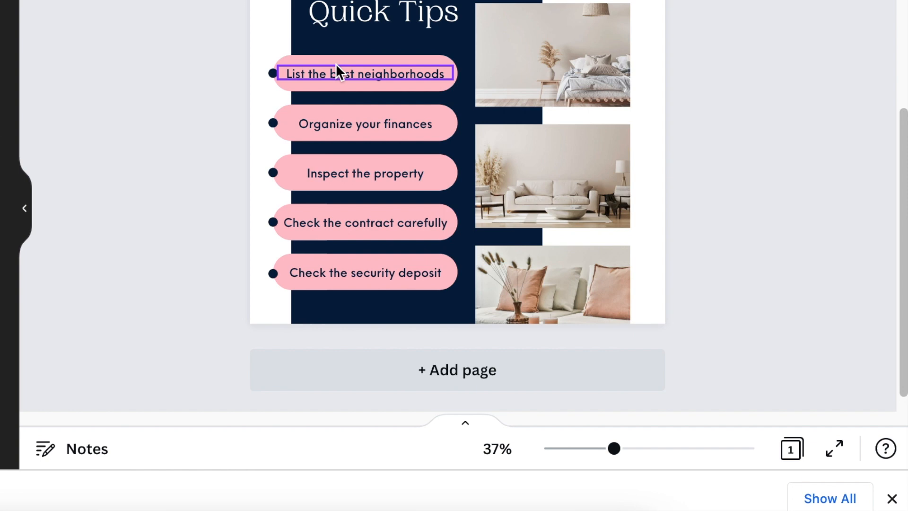
{"action": "scroll", "coordinate": [353, 309], "scroll_direction": "up", "scroll_amount": 1}
{"action": "scroll", "coordinate": [353, 311], "scroll_direction": "up", "scroll_amount": 2}
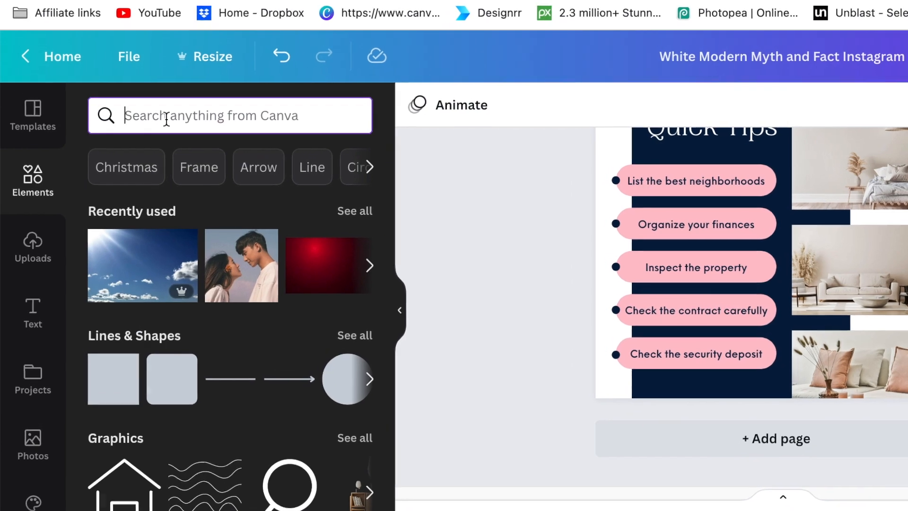
- Search the elements for "sun" and open the filters for that search
{"action": "type", "text": "sun"}
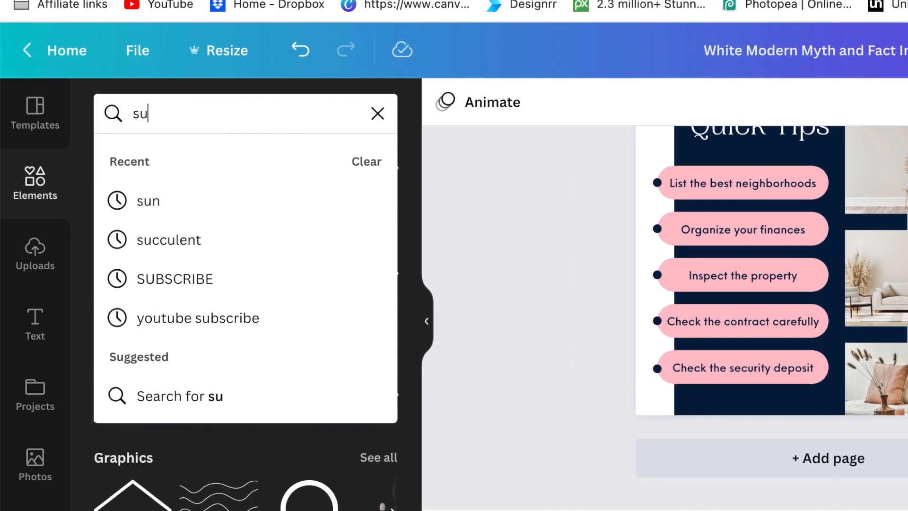
{"action": "left_click", "coordinate": [190, 207]}
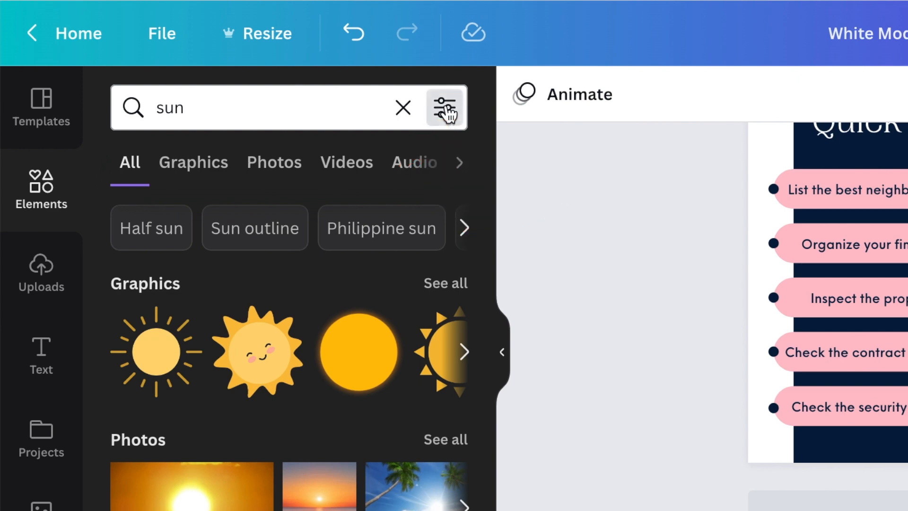
{"action": "left_click", "coordinate": [442, 113]}
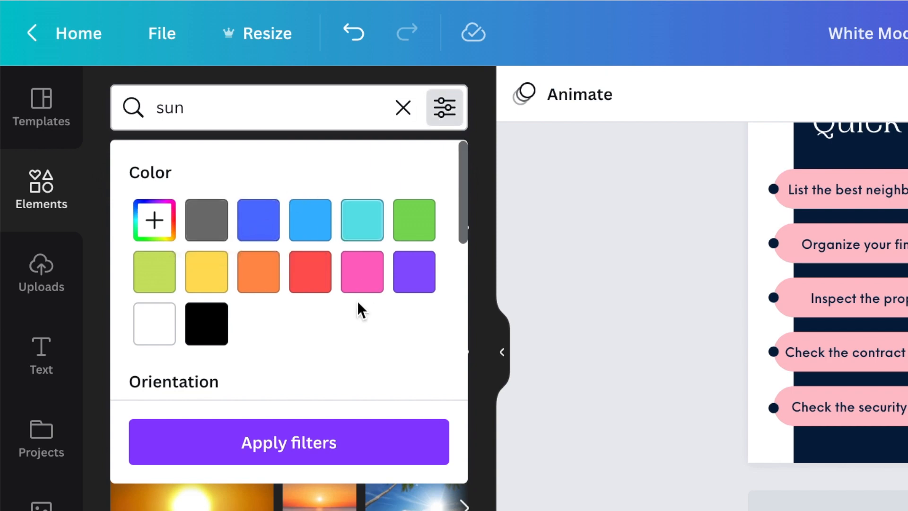
- Examine the color, orientation, animation, cut-out and price filters available for the sun search
{"action": "scroll", "coordinate": [280, 289], "scroll_direction": "down", "scroll_amount": 2}
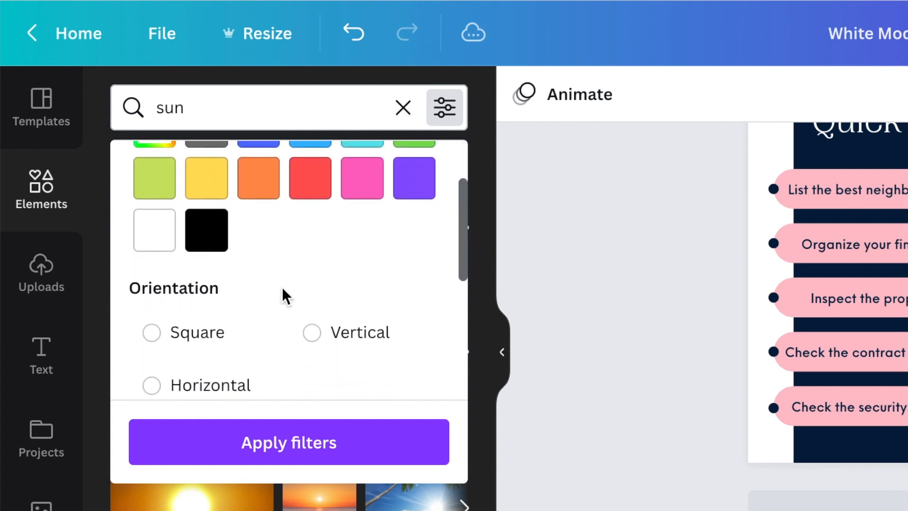
{"action": "scroll", "coordinate": [282, 288], "scroll_direction": "down", "scroll_amount": 1}
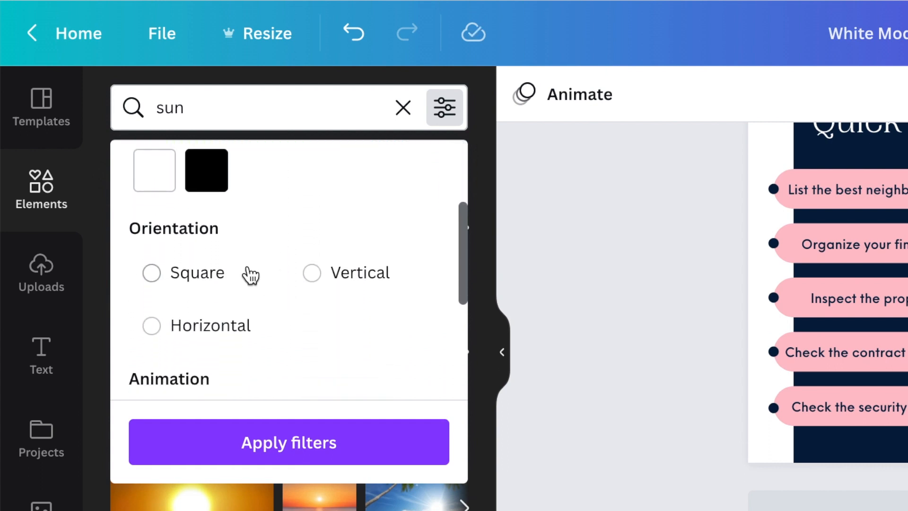
{"action": "left_click", "coordinate": [168, 283]}
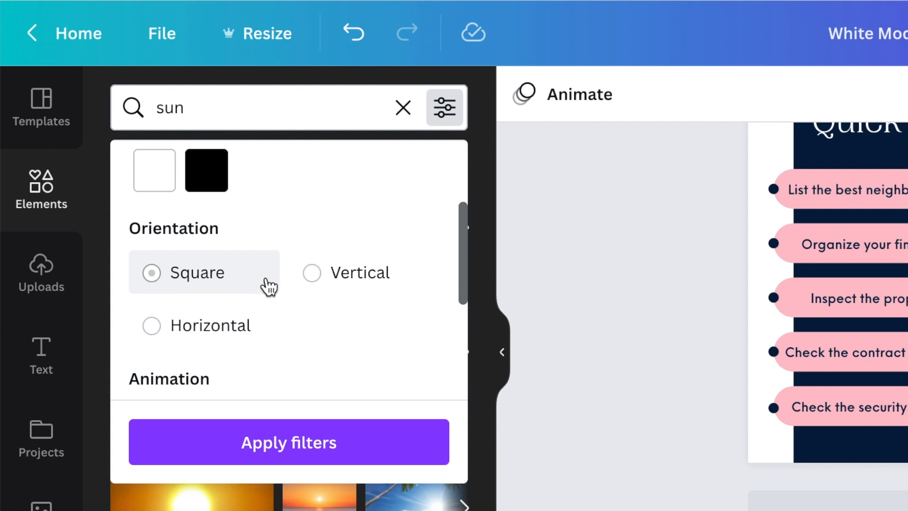
{"action": "scroll", "coordinate": [269, 333], "scroll_direction": "down", "scroll_amount": 4}
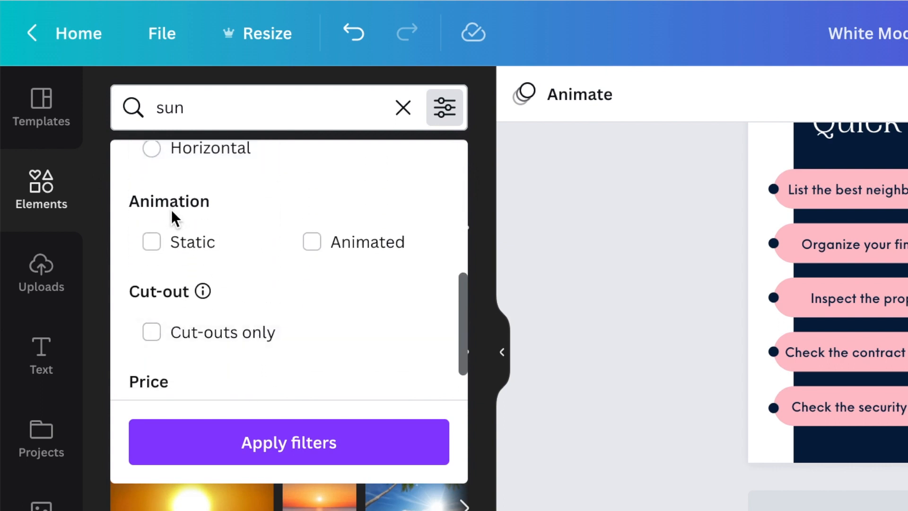
{"action": "left_click", "coordinate": [152, 242]}
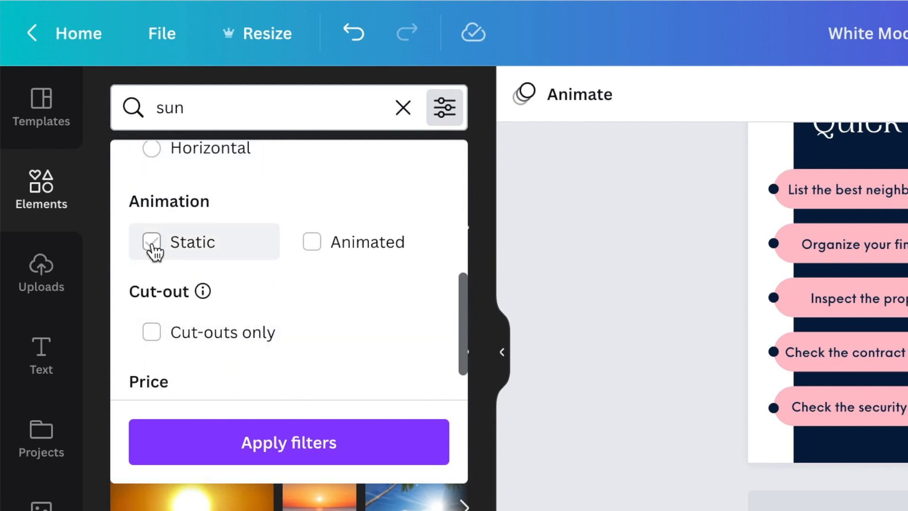
{"action": "left_click", "coordinate": [312, 242]}
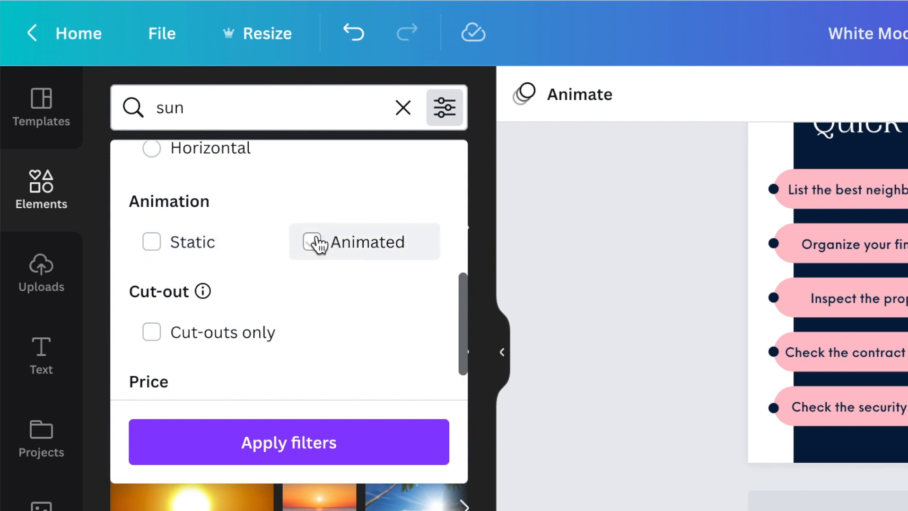
{"action": "scroll", "coordinate": [317, 244], "scroll_direction": "down", "scroll_amount": 2}
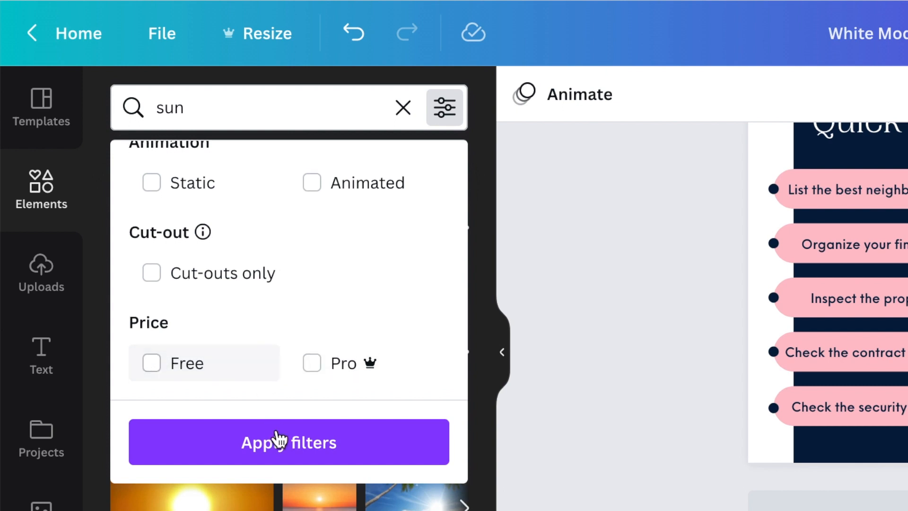
{"action": "left_click", "coordinate": [317, 459]}
{"action": "scroll", "coordinate": [270, 322], "scroll_direction": "up", "scroll_amount": 5}
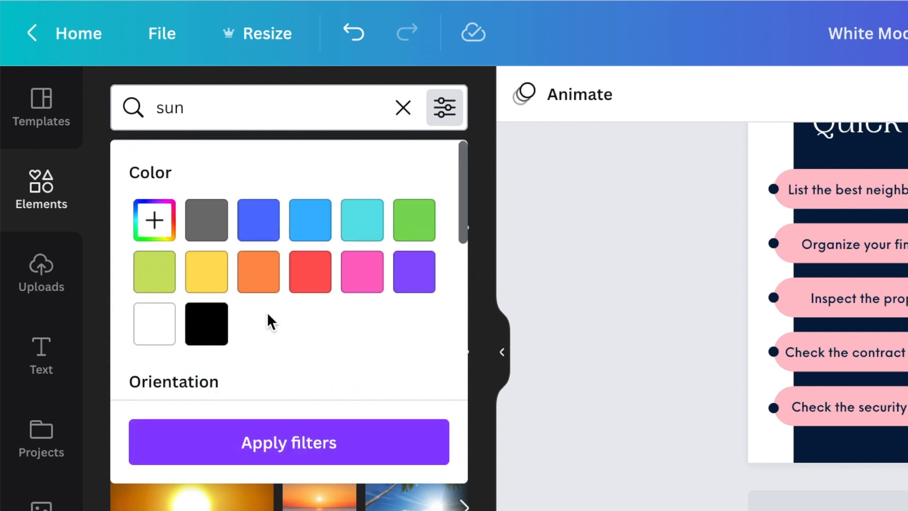
{"action": "scroll", "coordinate": [270, 309], "scroll_direction": "down", "scroll_amount": 1}
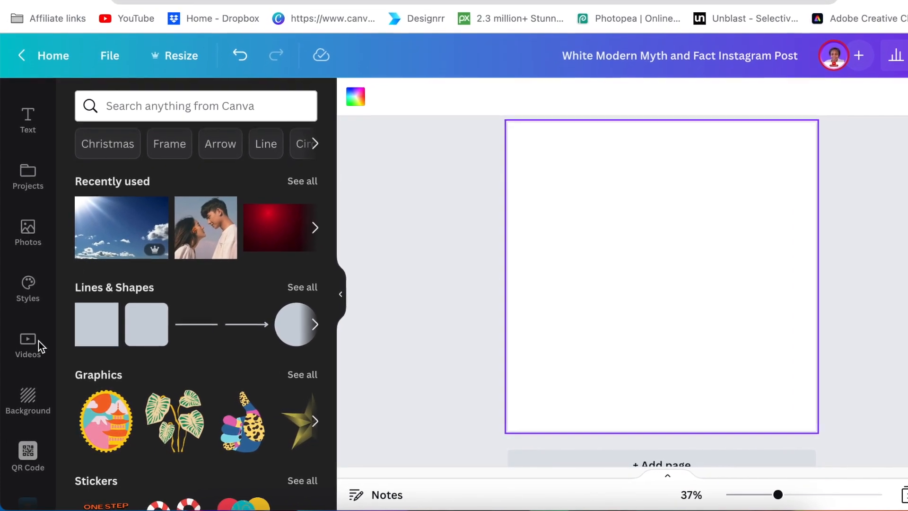
- Browse the list of available apps and open the Text to Image app
{"action": "scroll", "coordinate": [38, 340], "scroll_direction": "down", "scroll_amount": 2}
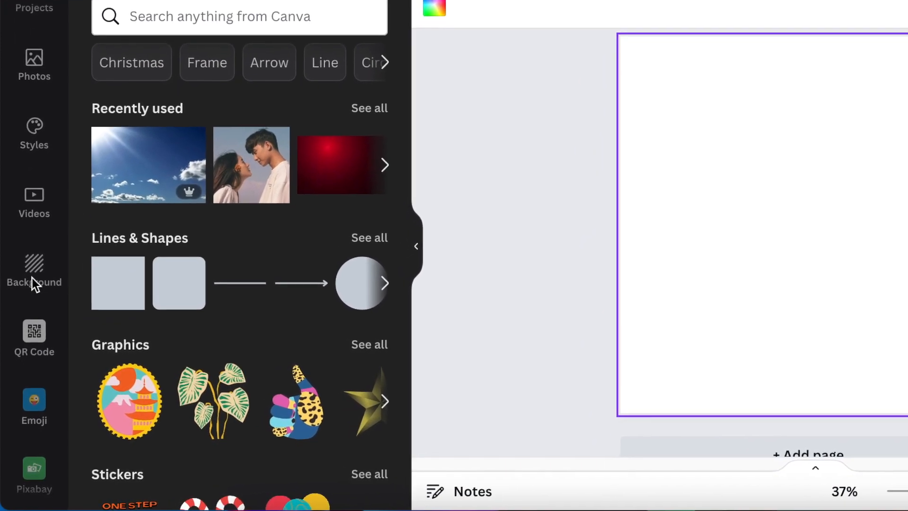
{"action": "scroll", "coordinate": [49, 184], "scroll_direction": "down", "scroll_amount": 2}
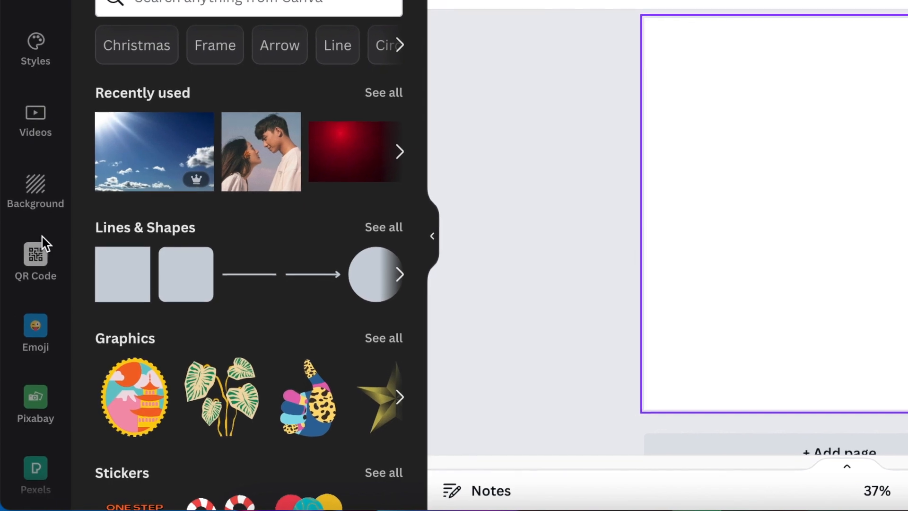
{"action": "scroll", "coordinate": [44, 377], "scroll_direction": "down", "scroll_amount": 4}
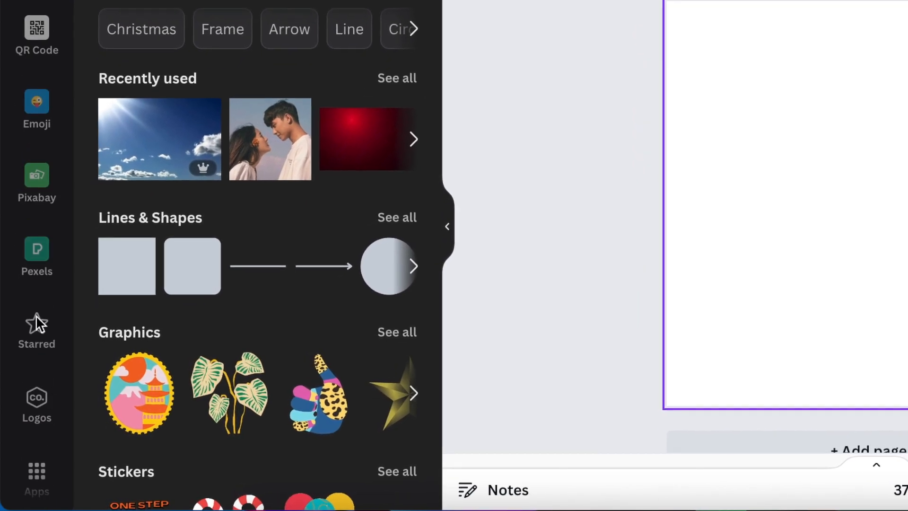
{"action": "left_click", "coordinate": [39, 477]}
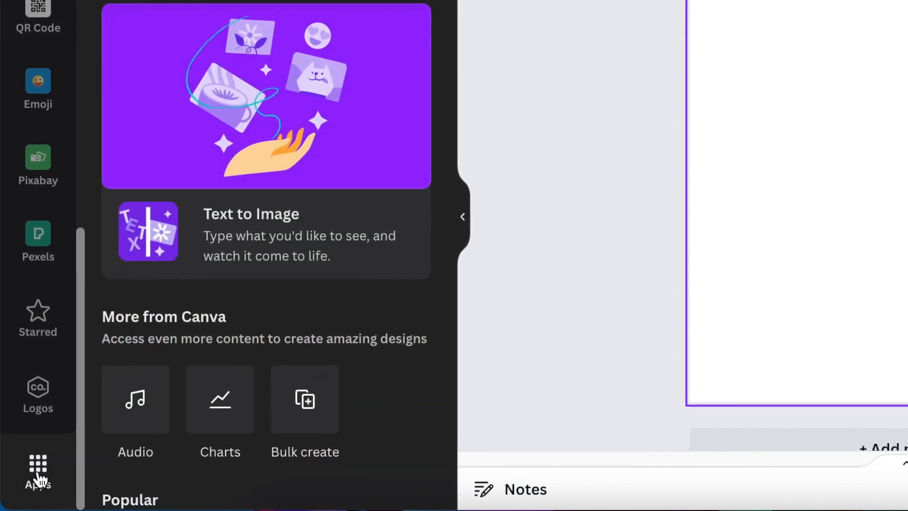
{"action": "scroll", "coordinate": [227, 298], "scroll_direction": "down", "scroll_amount": 1}
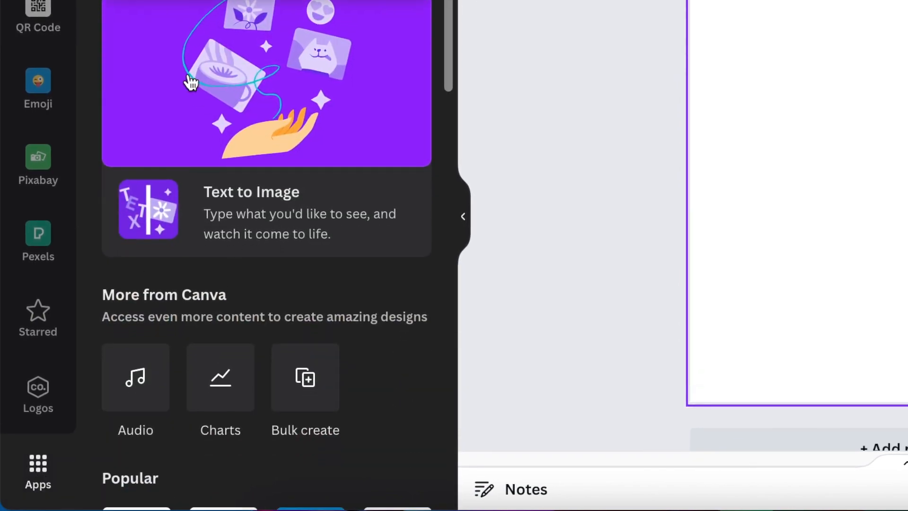
{"action": "scroll", "coordinate": [310, 219], "scroll_direction": "down", "scroll_amount": 1}
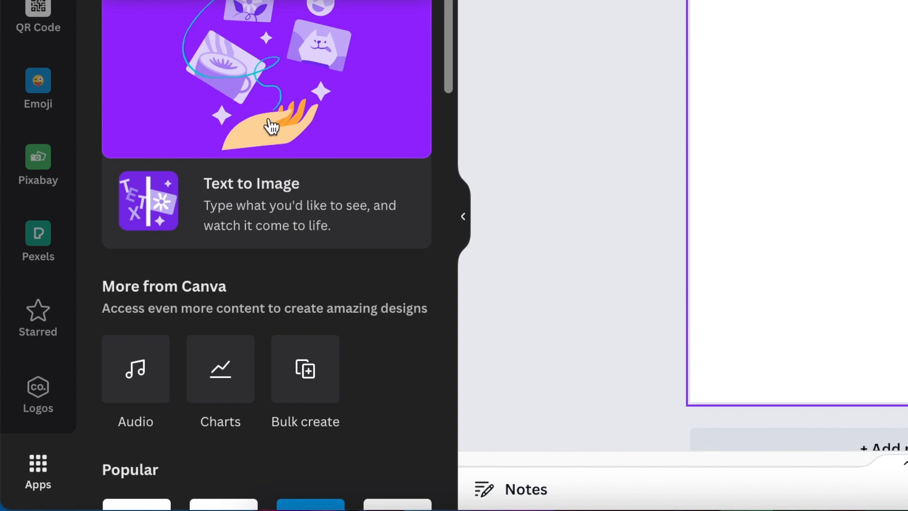
{"action": "scroll", "coordinate": [231, 271], "scroll_direction": "down", "scroll_amount": 5}
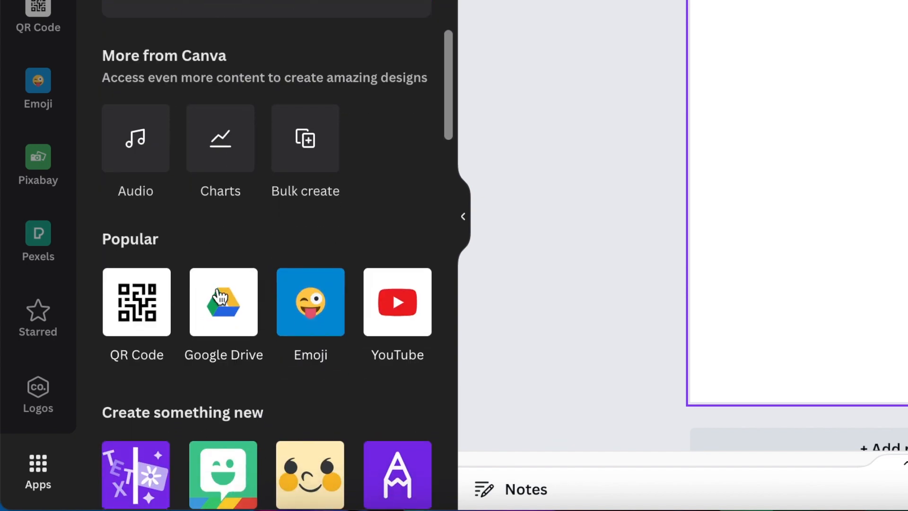
{"action": "scroll", "coordinate": [230, 348], "scroll_direction": "down", "scroll_amount": 5}
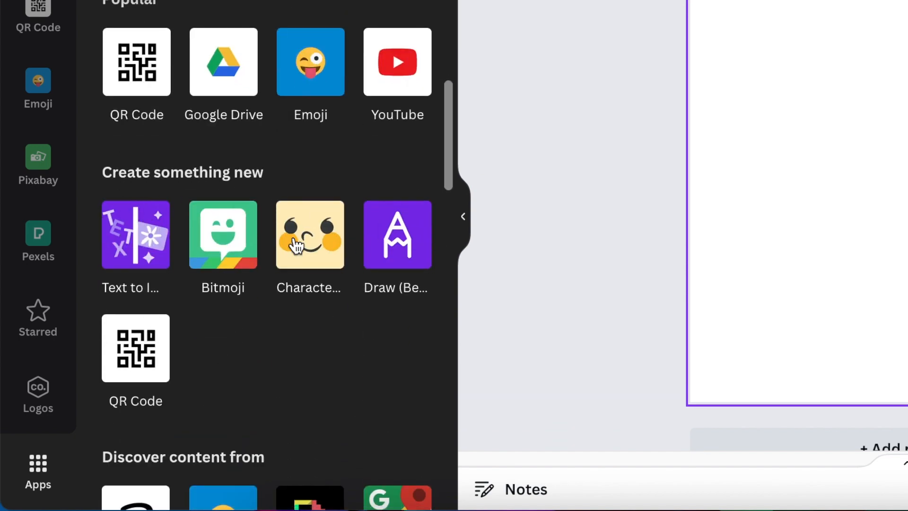
{"action": "left_click", "coordinate": [188, 243]}
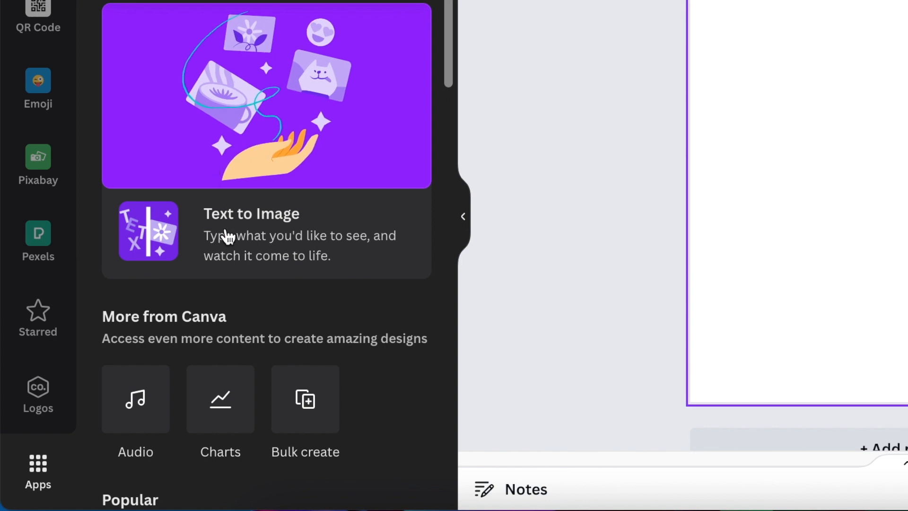
{"action": "left_click", "coordinate": [279, 154]}
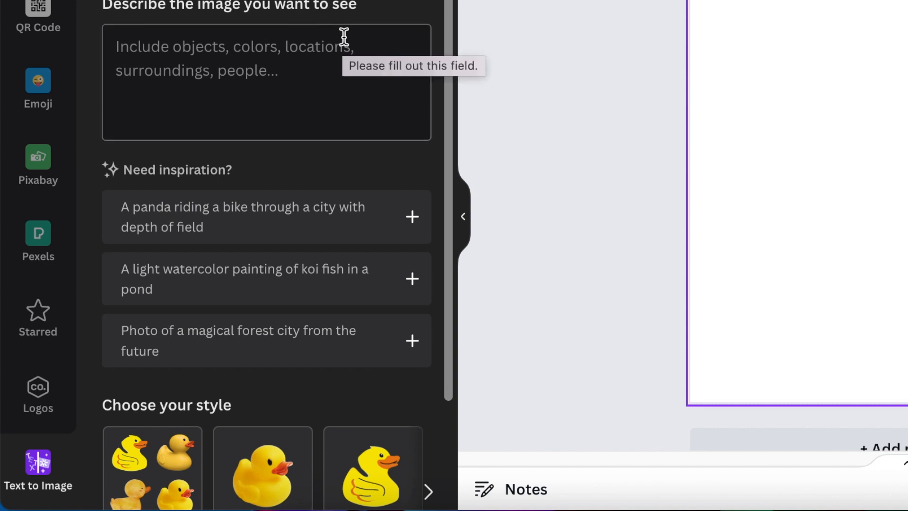
- Describe the image as "African Female Warrior with a sword" and choose the Surprise me style
{"action": "left_click", "coordinate": [305, 47]}
{"action": "type", "text": "African Female Warrior with a sword"}
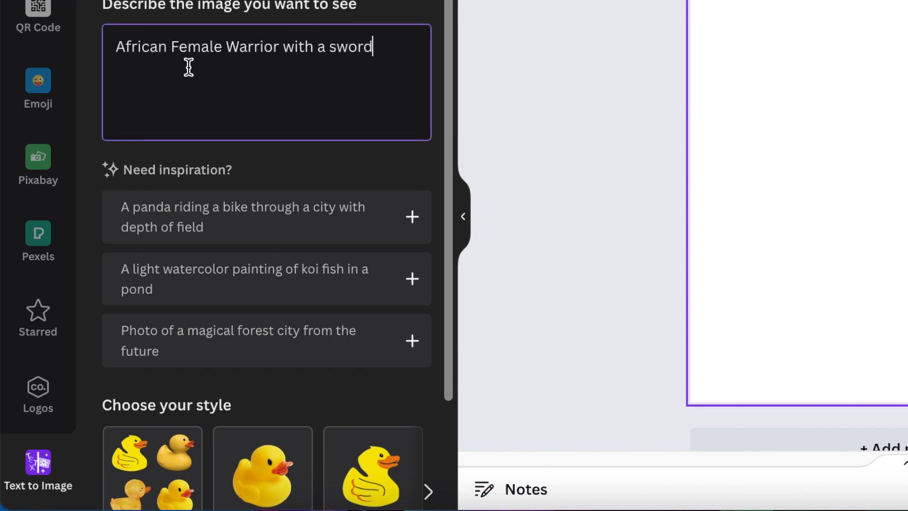
{"action": "scroll", "coordinate": [337, 103], "scroll_direction": "down", "scroll_amount": 2}
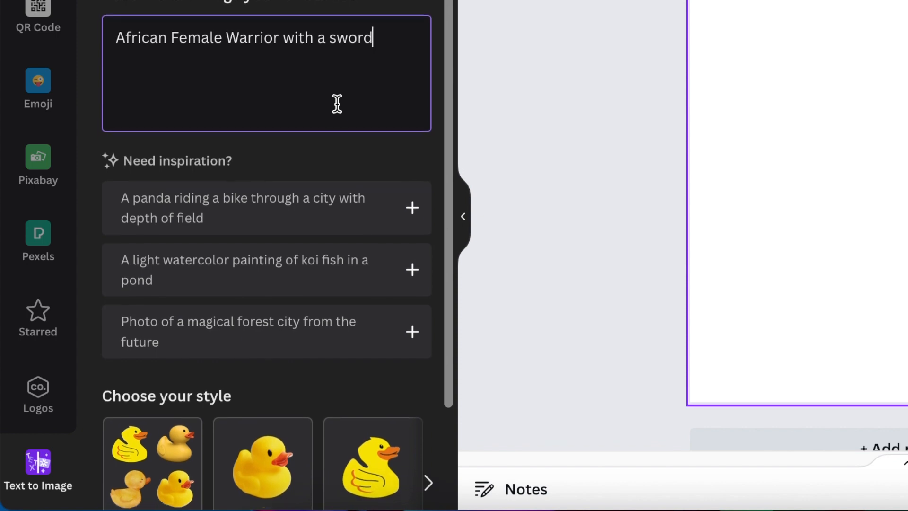
{"action": "scroll", "coordinate": [338, 109], "scroll_direction": "down", "scroll_amount": 1}
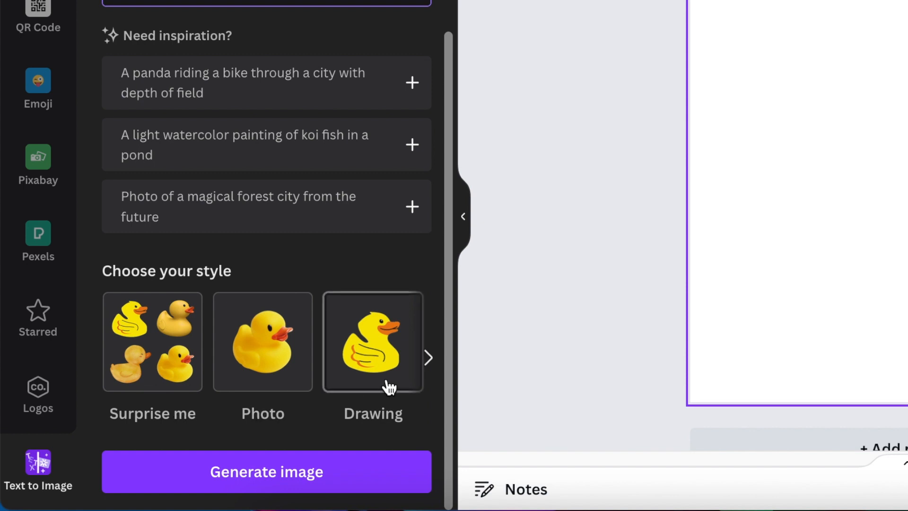
{"action": "left_click", "coordinate": [427, 360]}
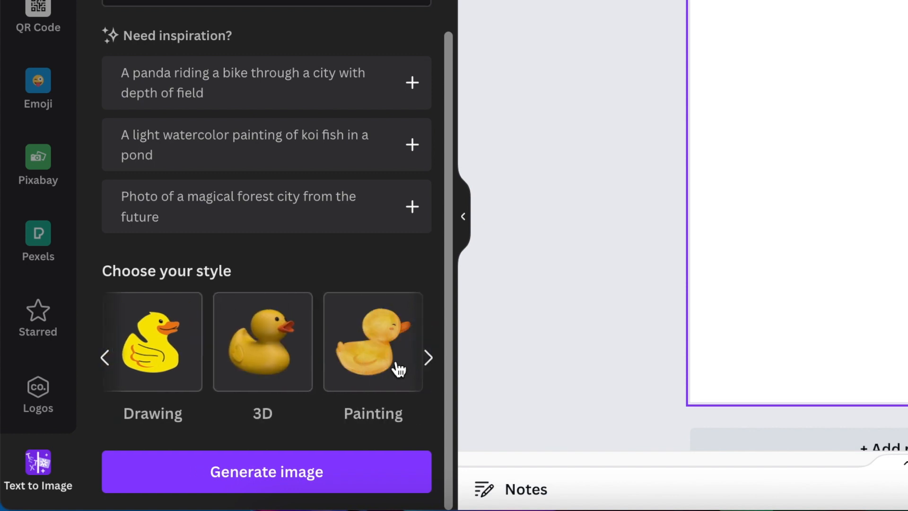
{"action": "left_click", "coordinate": [105, 360]}
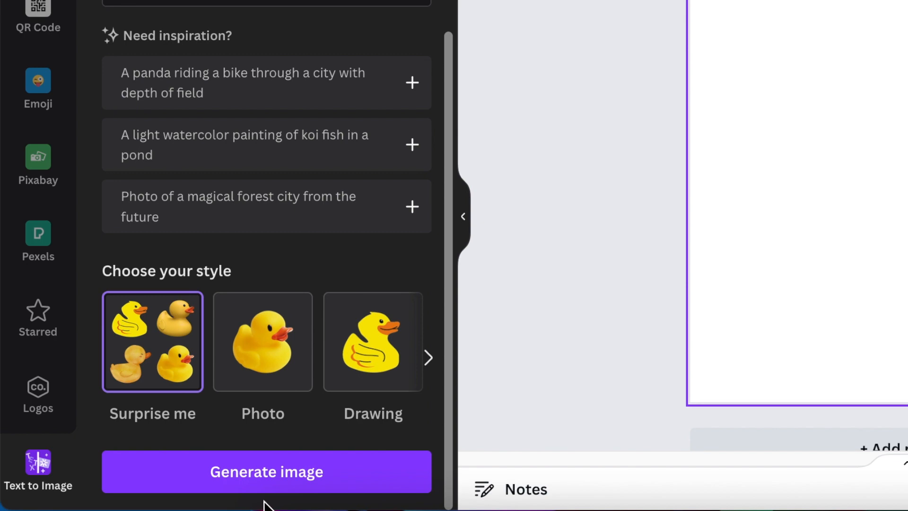
- Generate the warrior images and add the one with the large afro and tall spear against the blue sky
{"action": "left_click", "coordinate": [264, 482]}
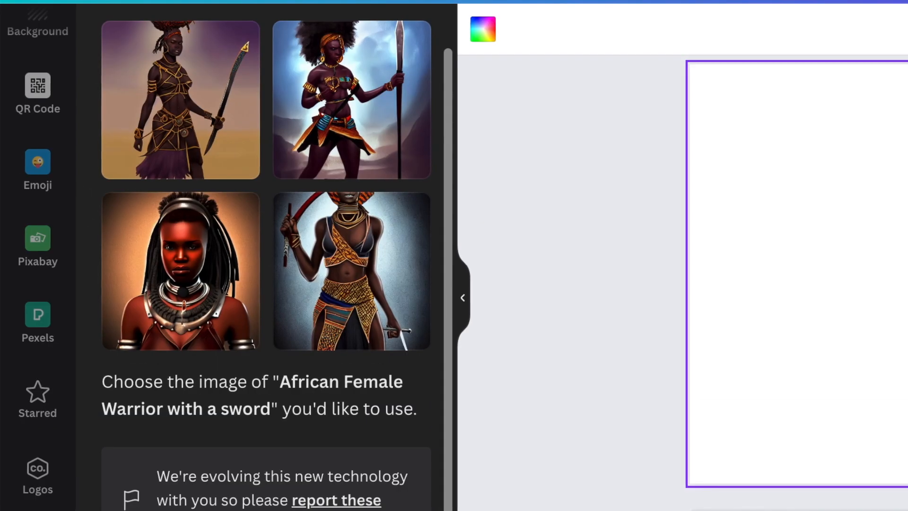
{"action": "scroll", "coordinate": [246, 334], "scroll_direction": "up", "scroll_amount": 1}
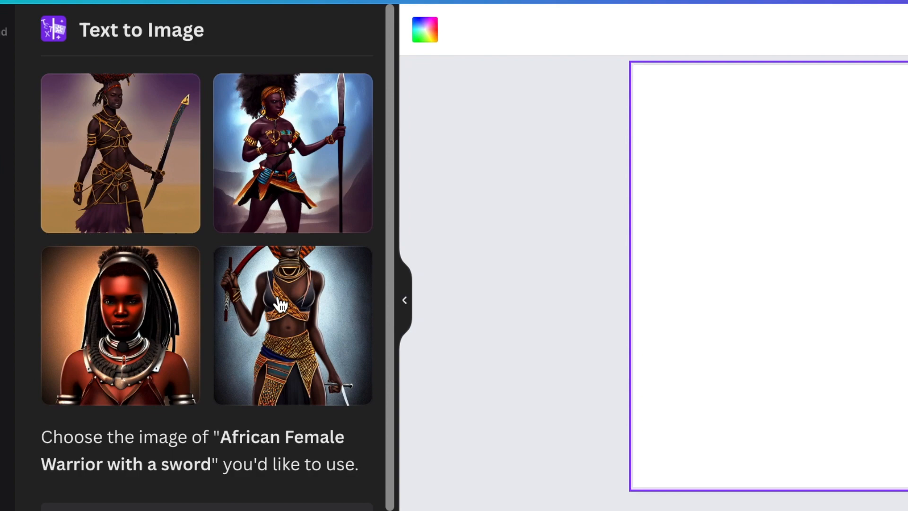
{"action": "left_click", "coordinate": [272, 187]}
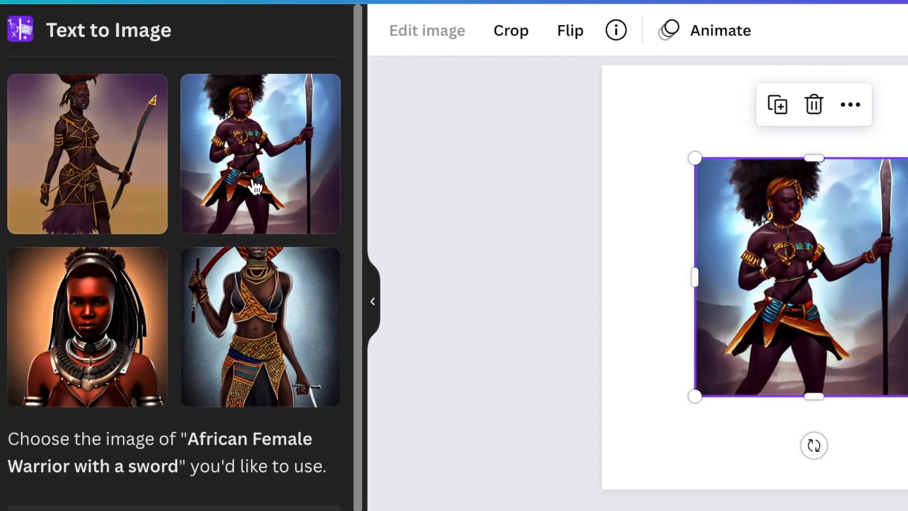
{"action": "right_click", "coordinate": [804, 336]}
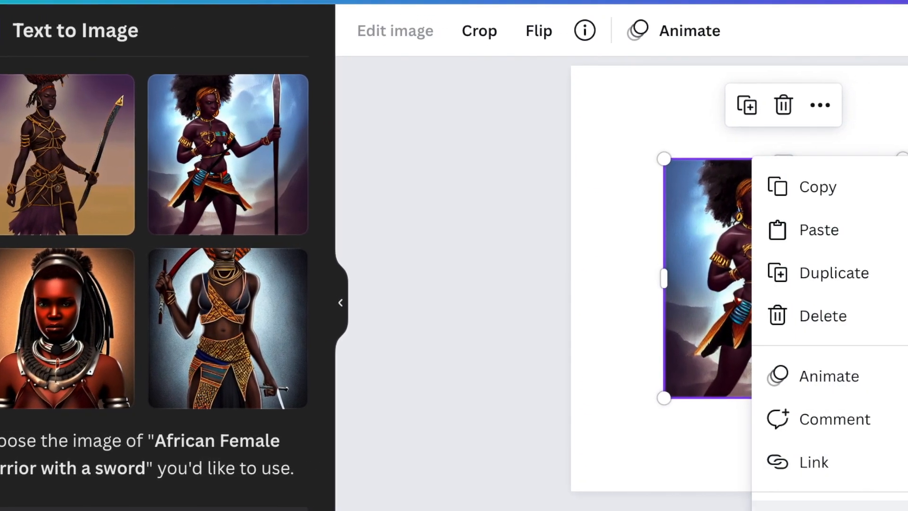
{"action": "left_click", "coordinate": [818, 508]}
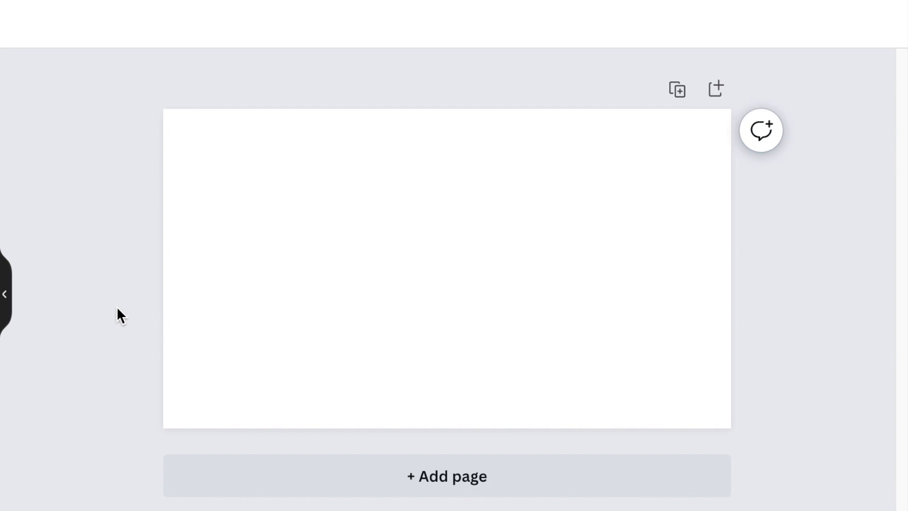
- Add a square to the blank page and move it up into the page's left half
{"action": "left_click", "coordinate": [181, 308]}
{"action": "key", "text": "r"}
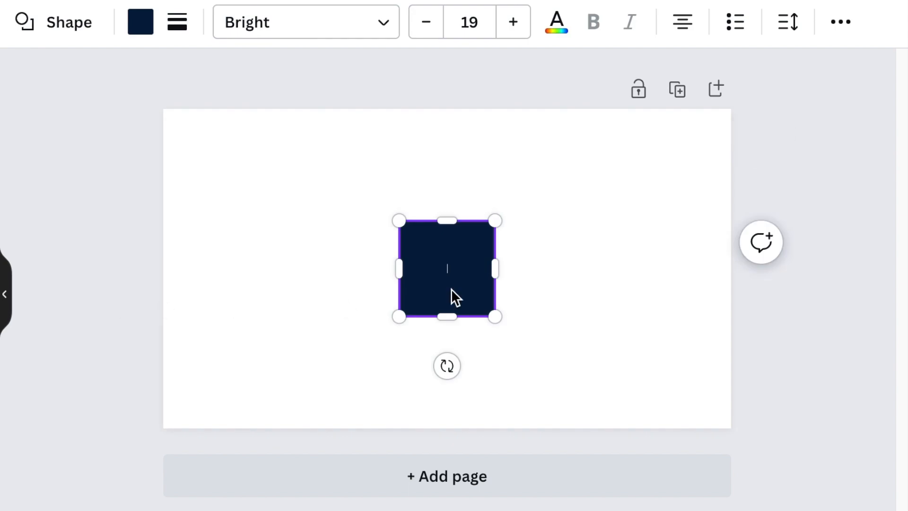
{"action": "left_click", "coordinate": [686, 326]}
{"action": "left_click_drag", "start_coordinate": [469, 268], "coordinate": [314, 243]}
{"action": "left_click", "coordinate": [220, 328]}
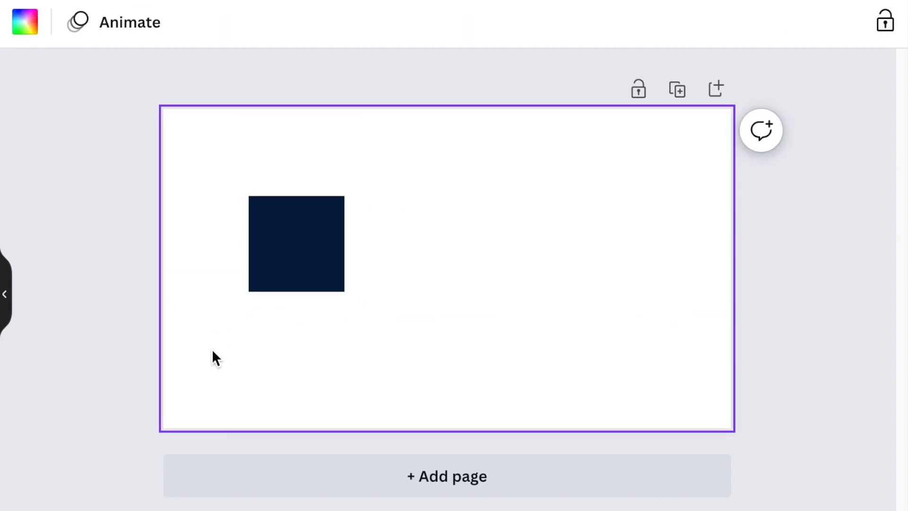
- Add a circle beside the square and a paragraph text box, placing the text above and right of the circle
{"action": "key", "text": "c"}
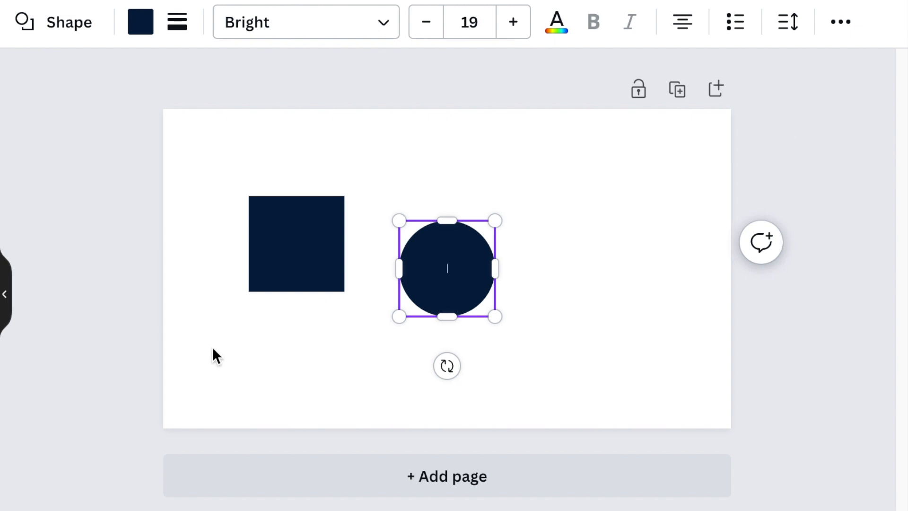
{"action": "left_click", "coordinate": [519, 364]}
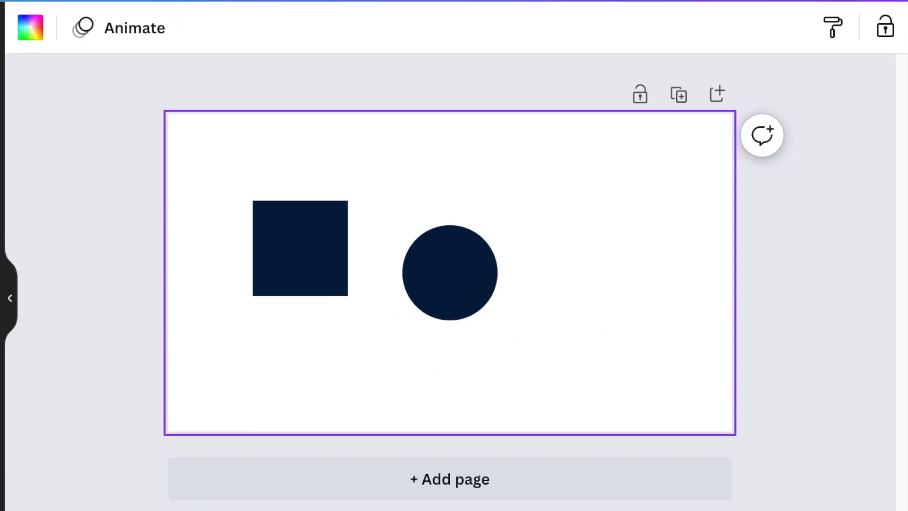
{"action": "key", "text": "t"}
{"action": "left_click_drag", "start_coordinate": [411, 264], "coordinate": [279, 236]}
{"action": "left_click_drag", "start_coordinate": [394, 327], "coordinate": [592, 250]}
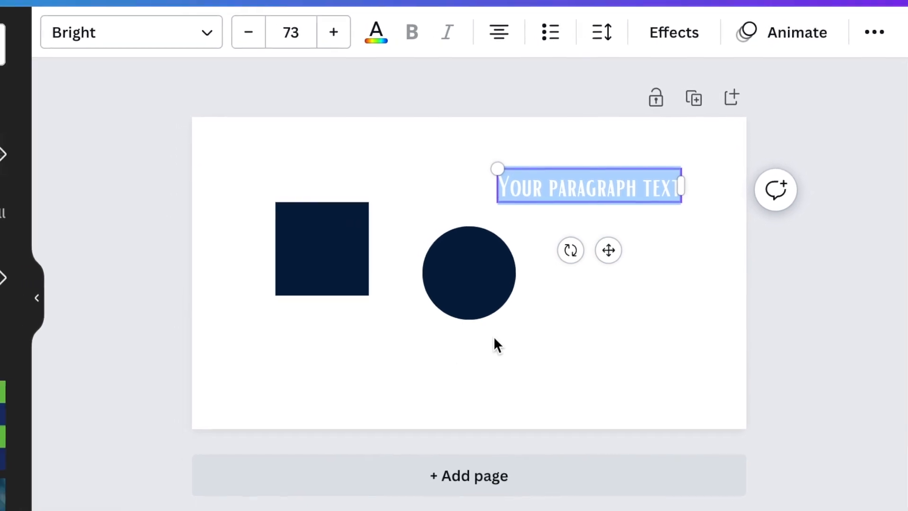
- Try replacement shapes for the square, including a diamond, right arrow and elongated hexagon, and settle on the banner with the downward-pointing bottom edge
{"action": "left_click", "coordinate": [343, 267]}
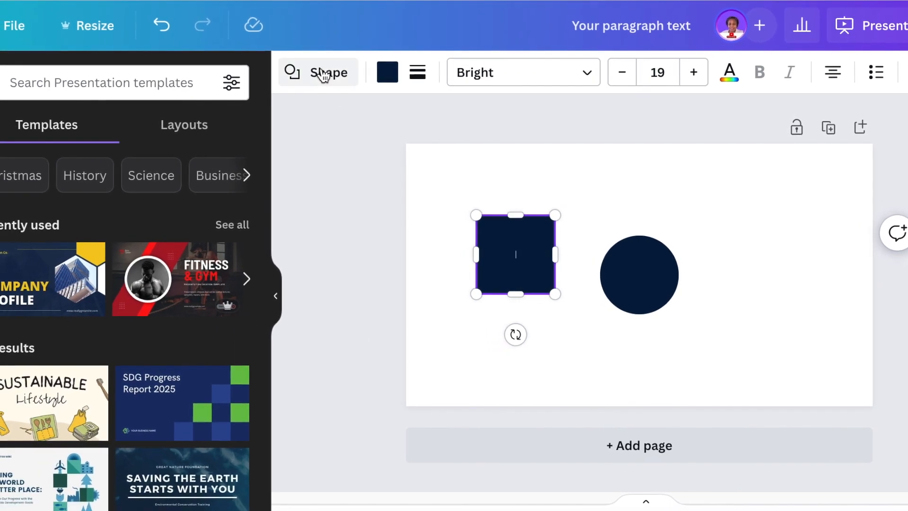
{"action": "left_click", "coordinate": [326, 76]}
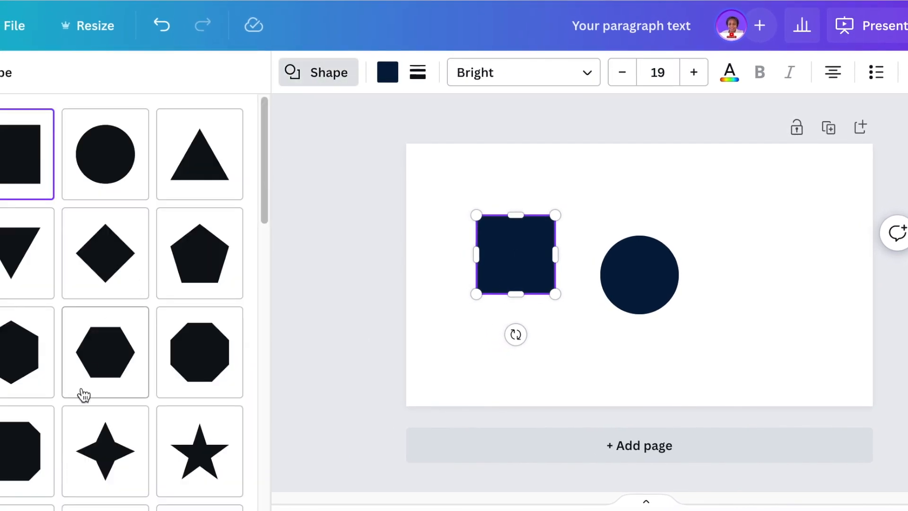
{"action": "left_click", "coordinate": [94, 271]}
{"action": "scroll", "coordinate": [107, 324], "scroll_direction": "down", "scroll_amount": 3}
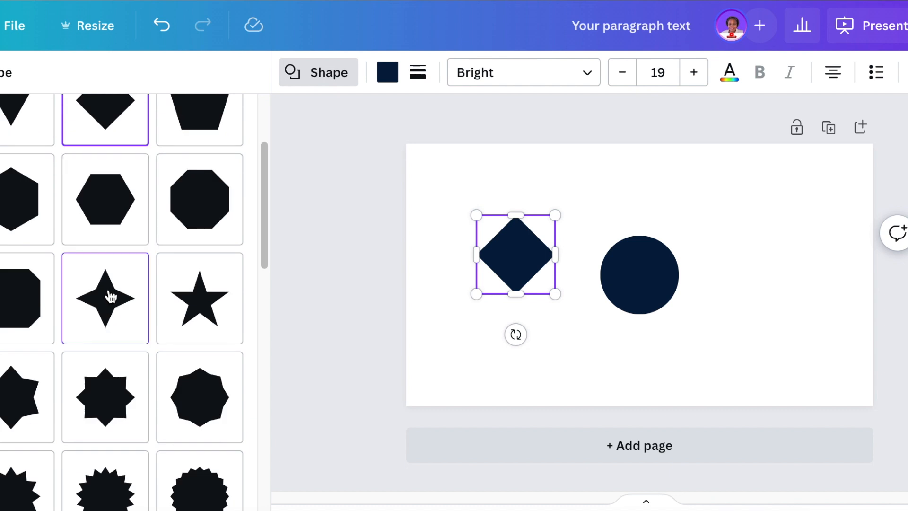
{"action": "left_click", "coordinate": [111, 296]}
{"action": "scroll", "coordinate": [111, 315], "scroll_direction": "down", "scroll_amount": 5}
{"action": "left_click", "coordinate": [116, 327]}
{"action": "scroll", "coordinate": [115, 331], "scroll_direction": "down", "scroll_amount": 4}
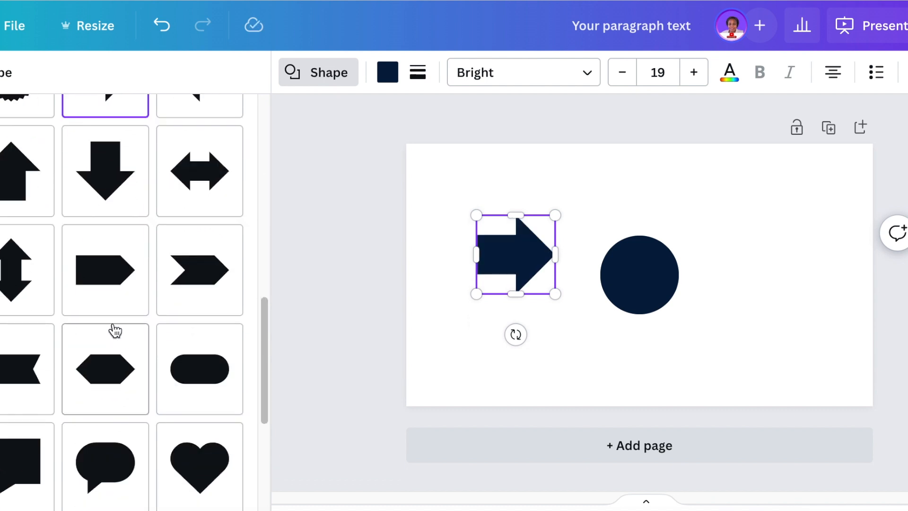
{"action": "left_click", "coordinate": [126, 308]}
{"action": "left_click", "coordinate": [120, 371]}
{"action": "scroll", "coordinate": [122, 372], "scroll_direction": "down", "scroll_amount": 8}
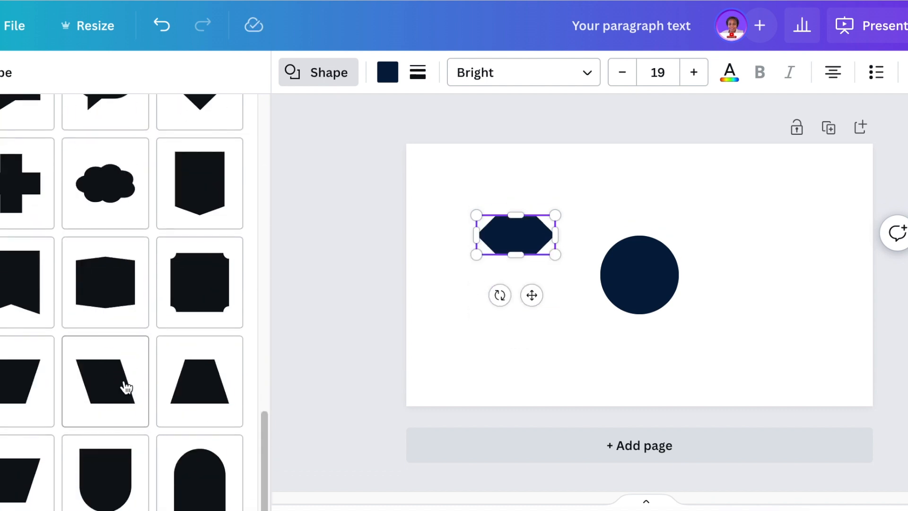
{"action": "left_click", "coordinate": [127, 388]}
{"action": "left_click", "coordinate": [103, 469]}
{"action": "left_click", "coordinate": [173, 218]}
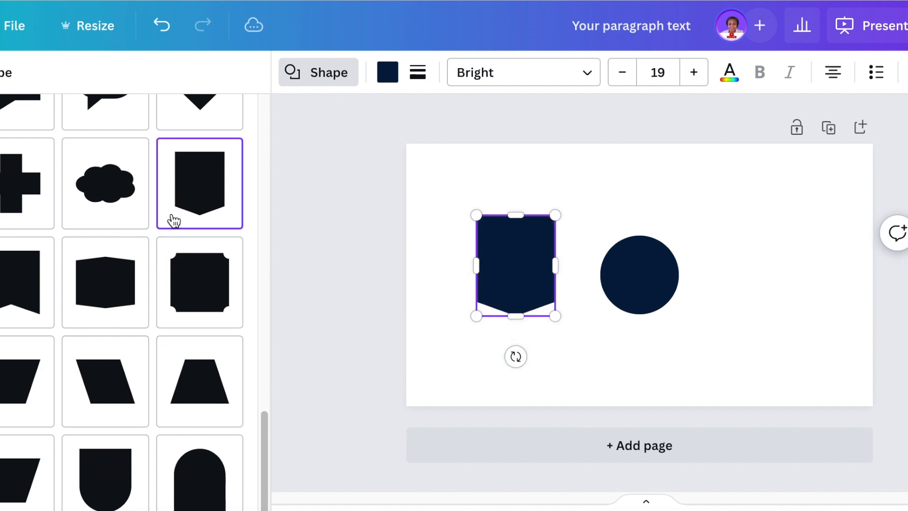
{"action": "scroll", "coordinate": [122, 290], "scroll_direction": "up", "scroll_amount": 10}
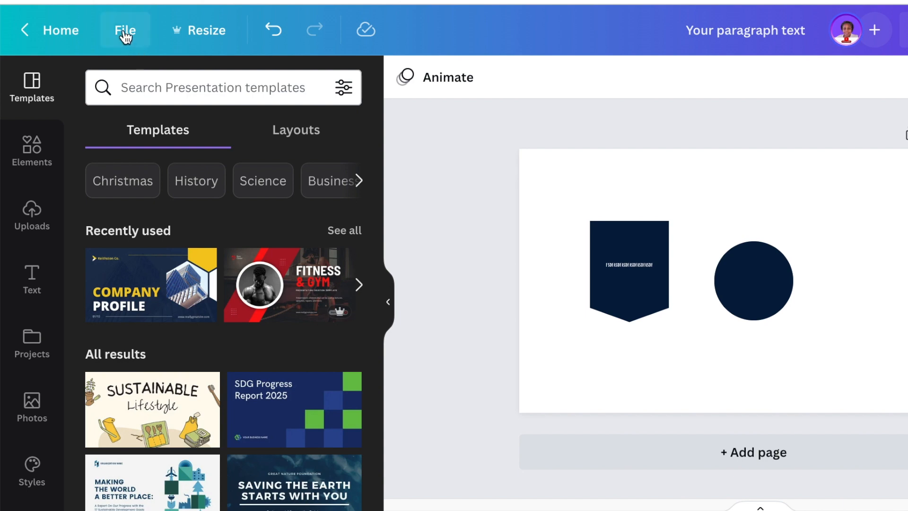
- Turn on the rulers and guides and show the page margins
{"action": "left_click", "coordinate": [126, 34]}
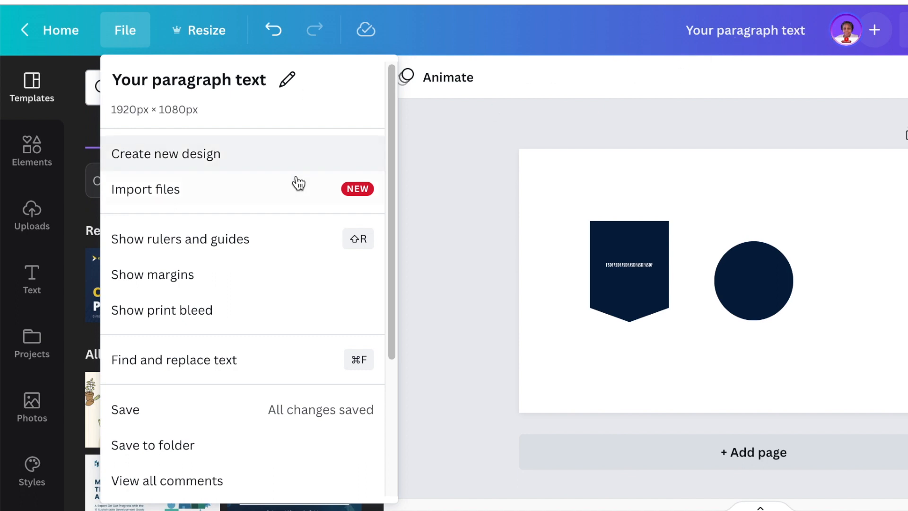
{"action": "scroll", "coordinate": [298, 183], "scroll_direction": "down", "scroll_amount": 2}
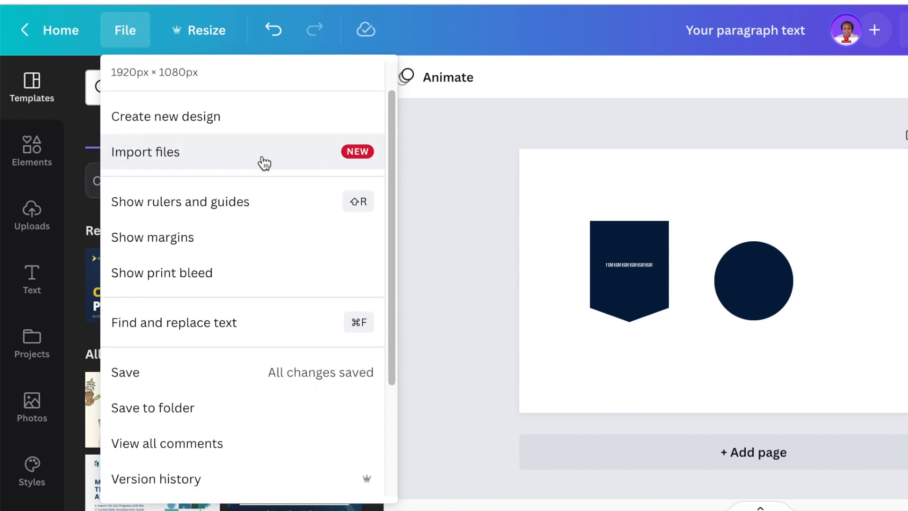
{"action": "scroll", "coordinate": [258, 201], "scroll_direction": "down", "scroll_amount": 1}
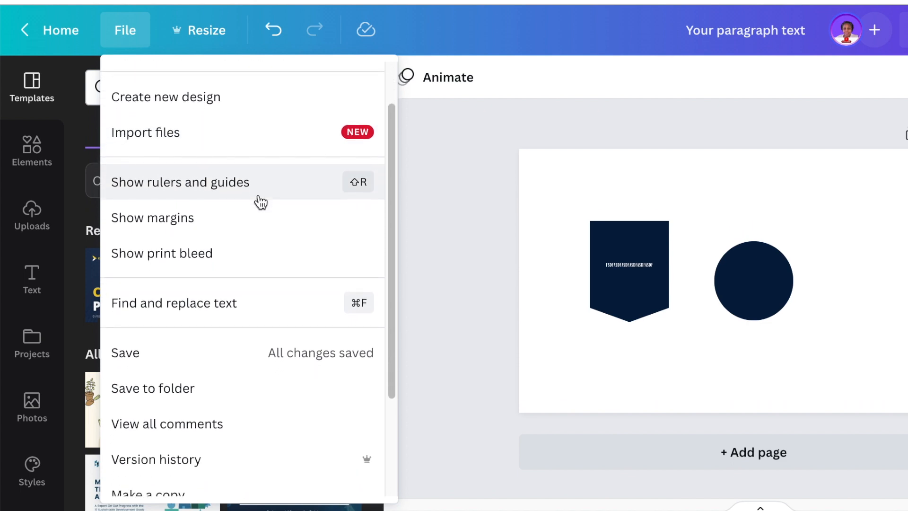
{"action": "left_click", "coordinate": [239, 182]}
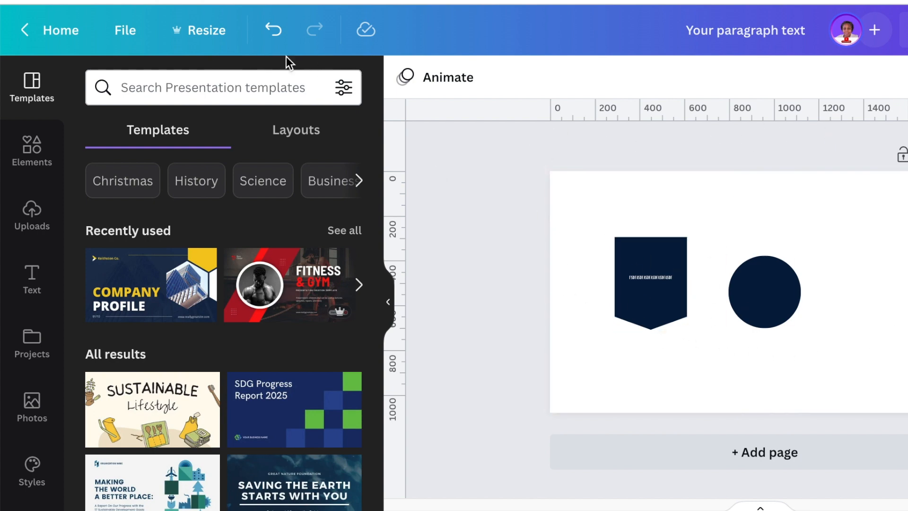
{"action": "left_click", "coordinate": [135, 33]}
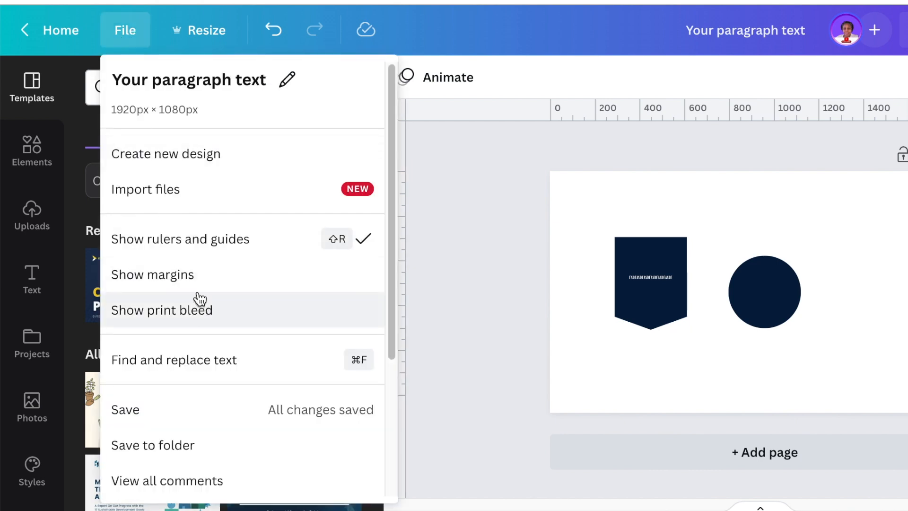
{"action": "left_click", "coordinate": [189, 277]}
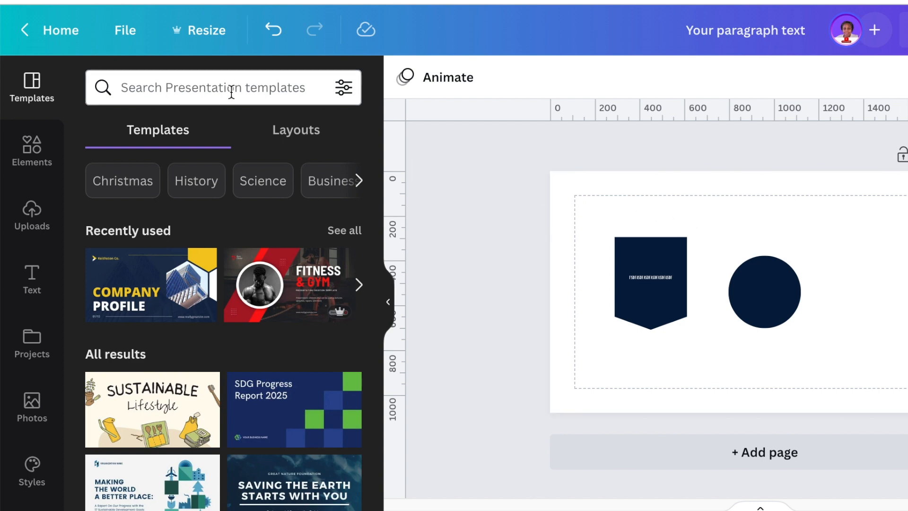
- Show the print bleed area around the page
{"action": "left_click", "coordinate": [124, 37]}
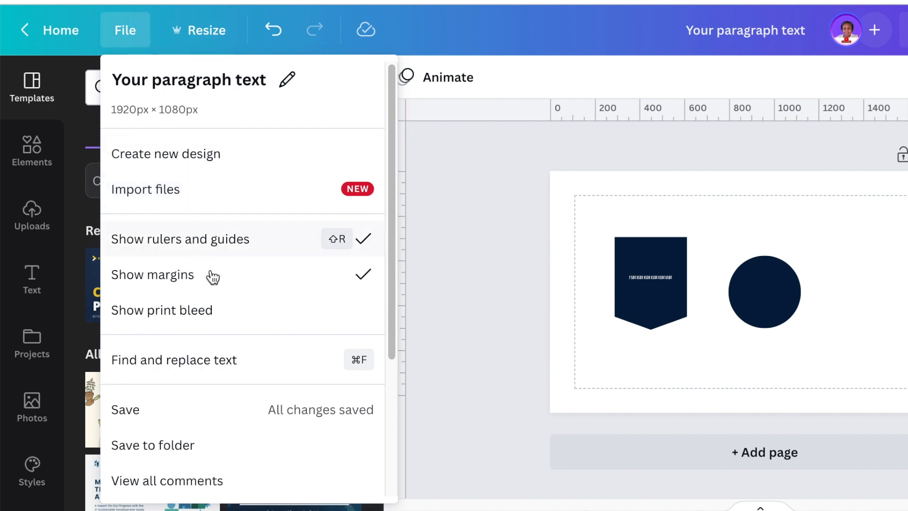
{"action": "scroll", "coordinate": [222, 300], "scroll_direction": "down", "scroll_amount": 1}
{"action": "scroll", "coordinate": [226, 298], "scroll_direction": "down", "scroll_amount": 1}
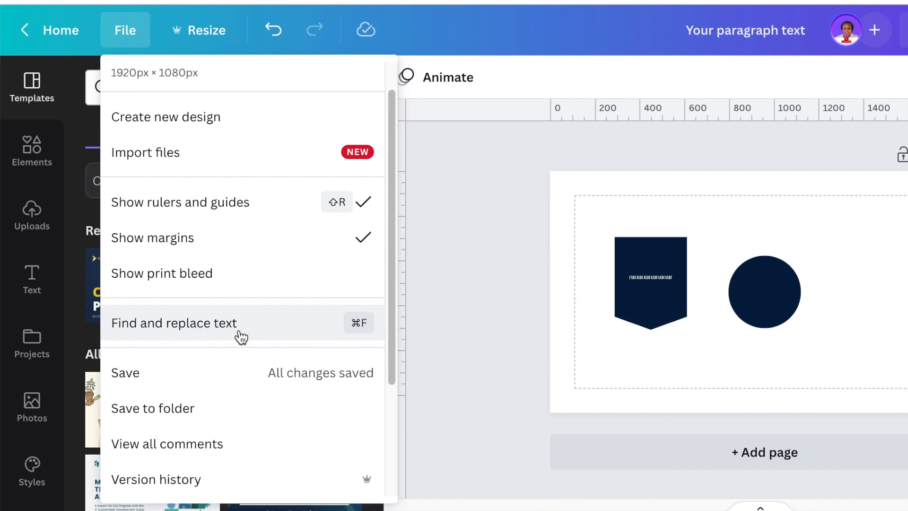
{"action": "left_click", "coordinate": [229, 284]}
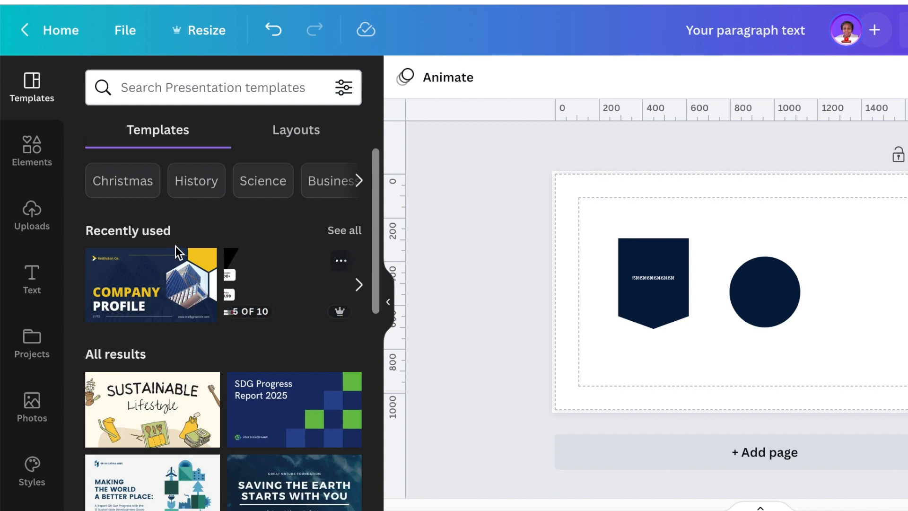
- Examine the remaining file options, such as saving, comments, copying and downloading, and choose the version history
{"action": "left_click", "coordinate": [132, 34]}
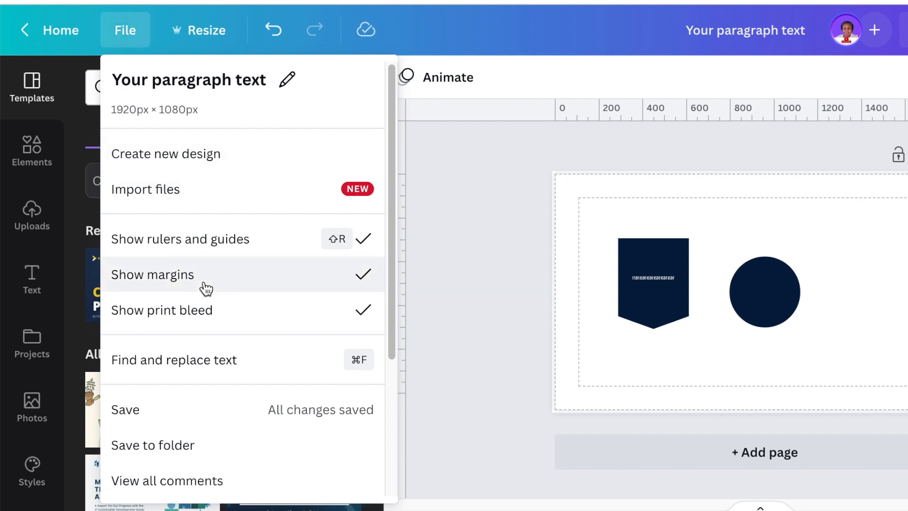
{"action": "scroll", "coordinate": [232, 288], "scroll_direction": "down", "scroll_amount": 3}
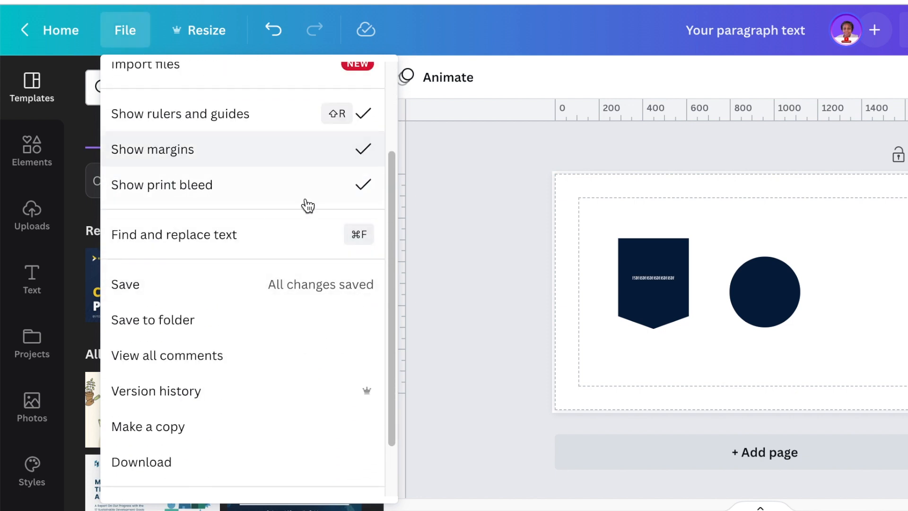
{"action": "scroll", "coordinate": [266, 227], "scroll_direction": "down", "scroll_amount": 2}
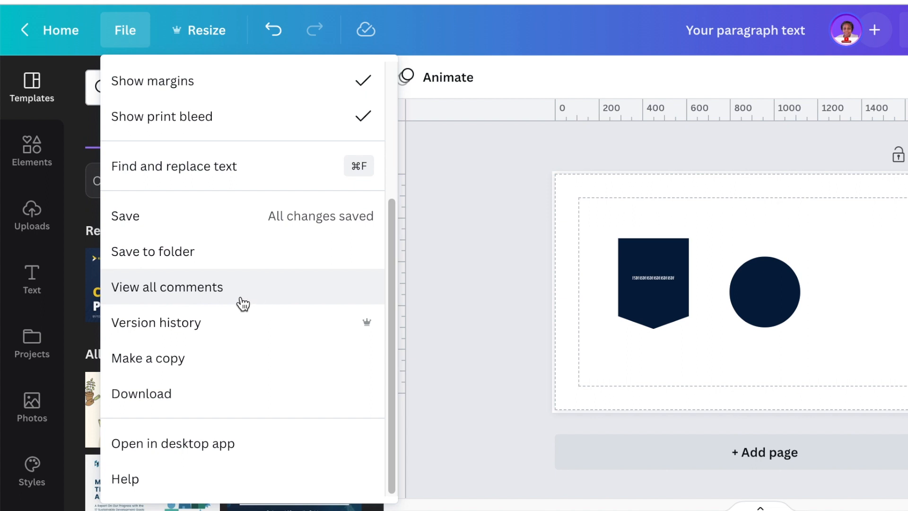
{"action": "left_click", "coordinate": [227, 322]}
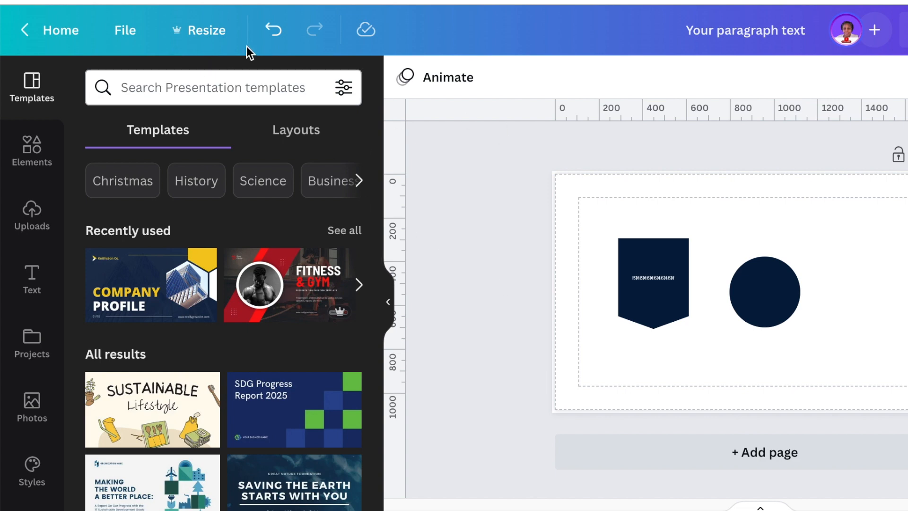
{"action": "left_click", "coordinate": [131, 41]}
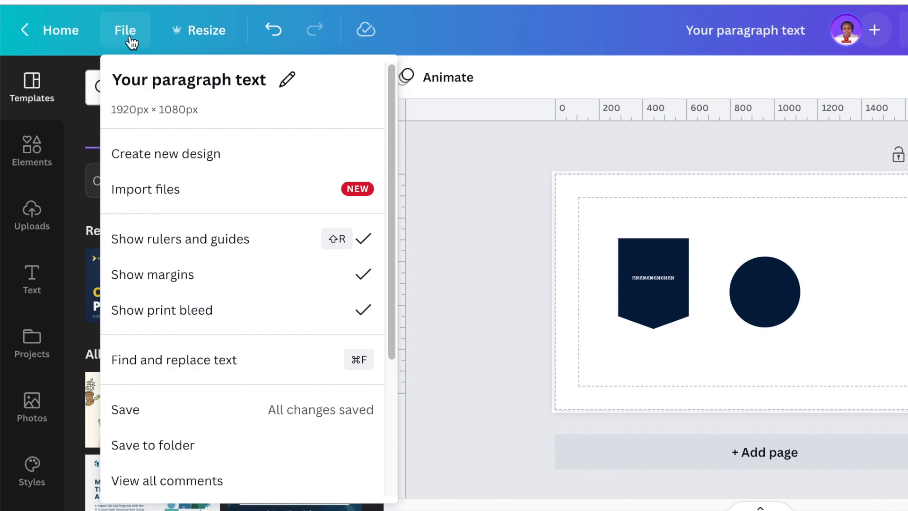
{"action": "scroll", "coordinate": [290, 330], "scroll_direction": "down", "scroll_amount": 4}
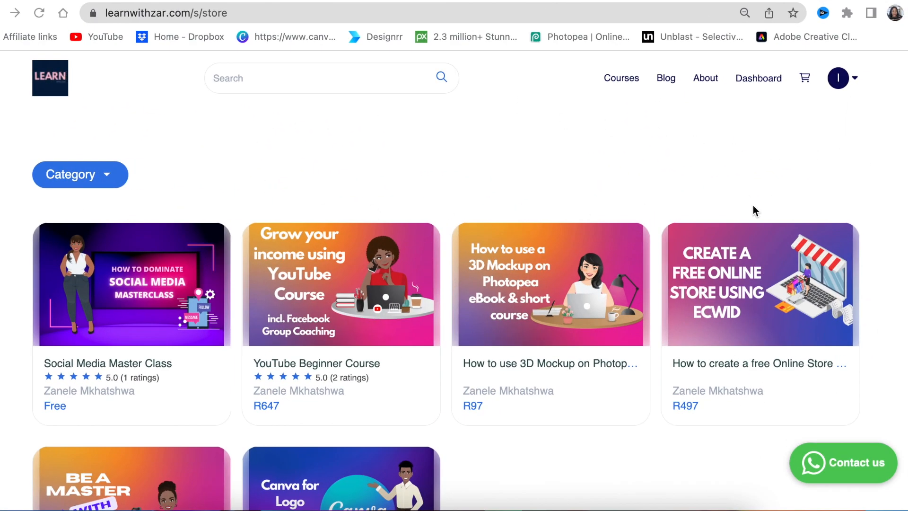
- Browse the courses offered in the learnwithzar.com store
{"action": "scroll", "coordinate": [753, 208], "scroll_direction": "down", "scroll_amount": 1}
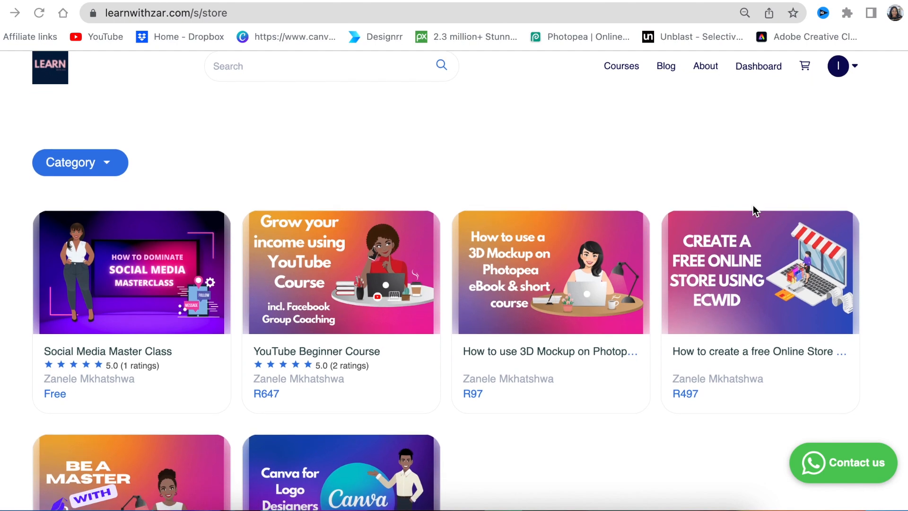
{"action": "scroll", "coordinate": [753, 208], "scroll_direction": "down", "scroll_amount": 5}
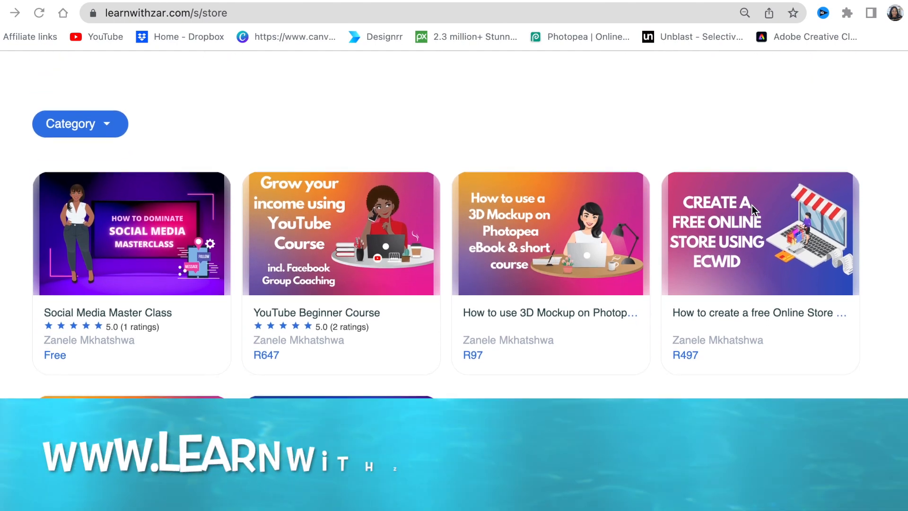
{"action": "scroll", "coordinate": [752, 206], "scroll_direction": "down", "scroll_amount": 2}
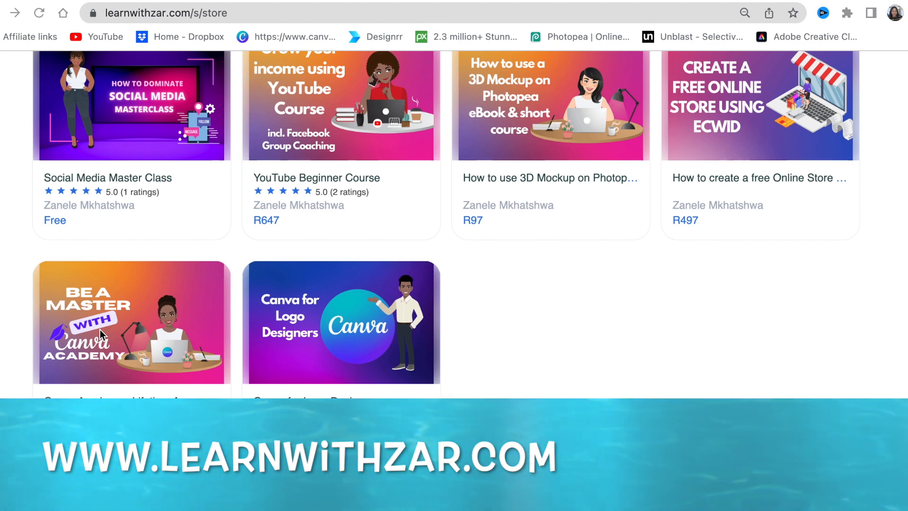
{"action": "scroll", "coordinate": [112, 294], "scroll_direction": "up", "scroll_amount": 4}
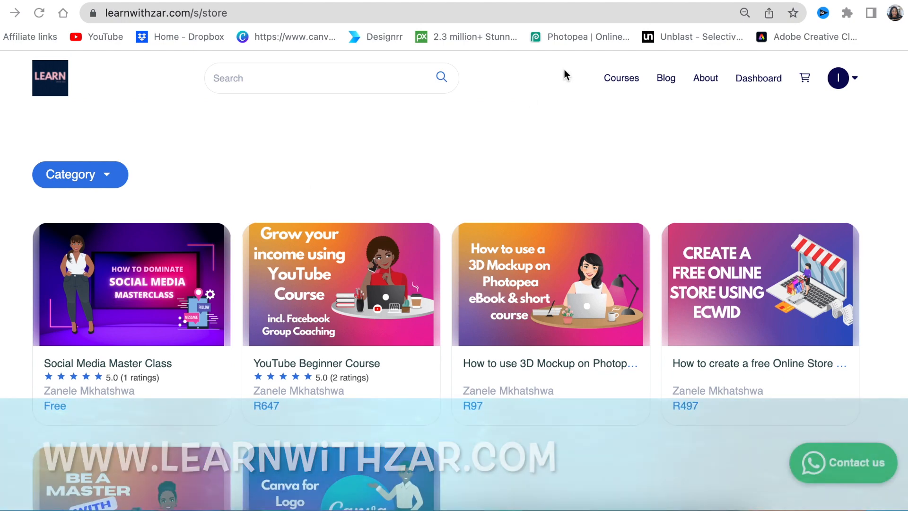
{"action": "scroll", "coordinate": [172, 249], "scroll_direction": "down", "scroll_amount": 4}
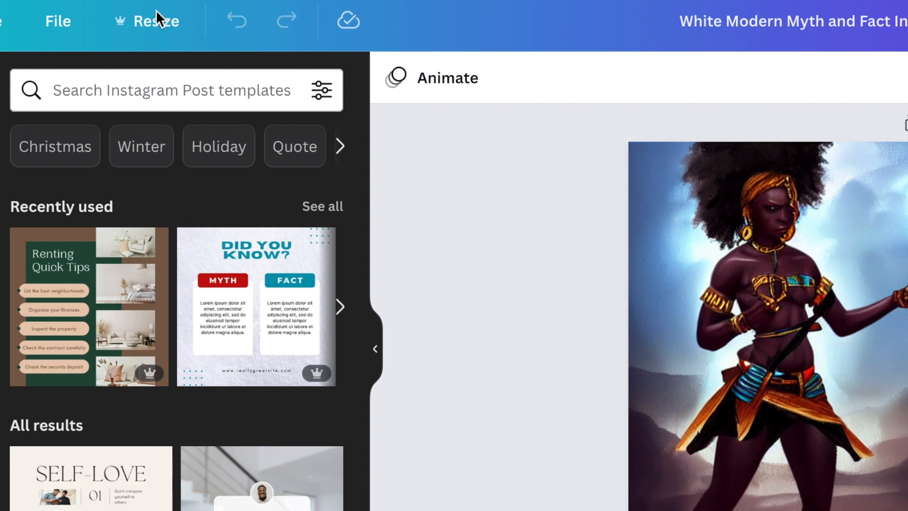
- Save the design to the empty folder directly below Courses Assets in Your Projects
{"action": "left_click", "coordinate": [59, 23]}
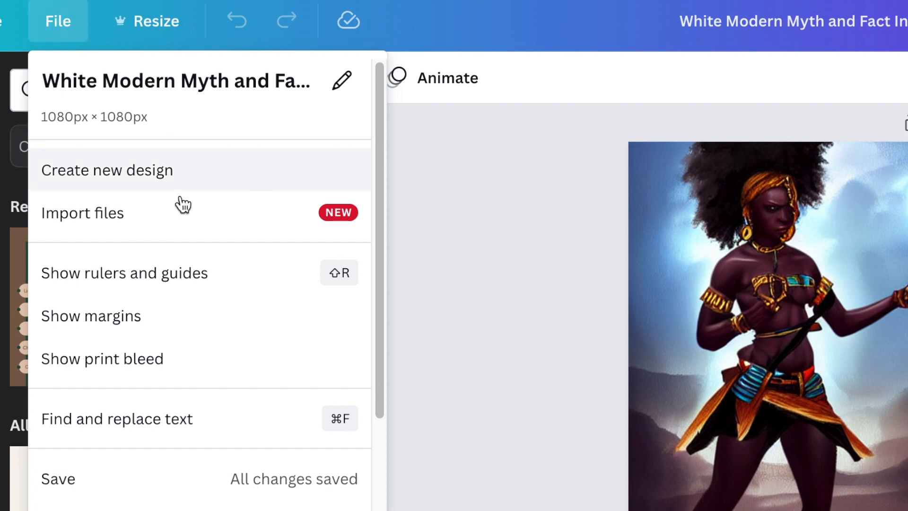
{"action": "scroll", "coordinate": [182, 203], "scroll_direction": "down", "scroll_amount": 3}
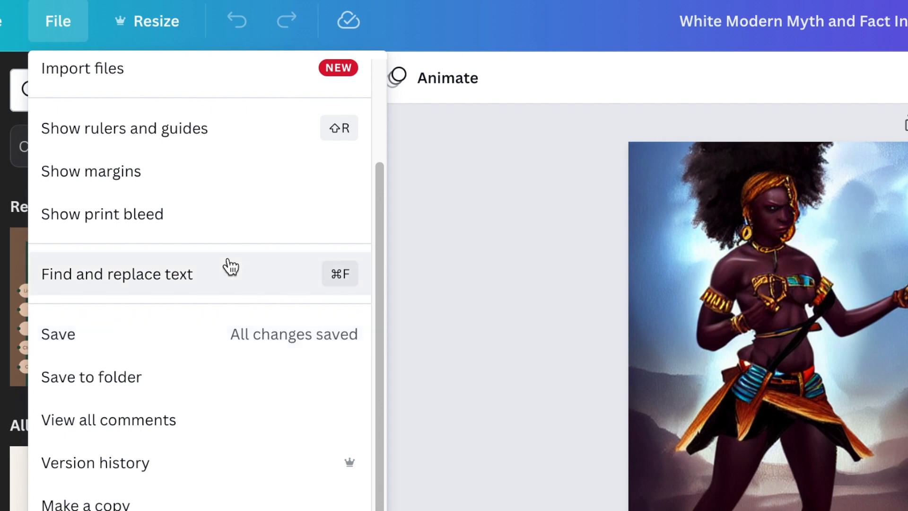
{"action": "left_click", "coordinate": [86, 381]}
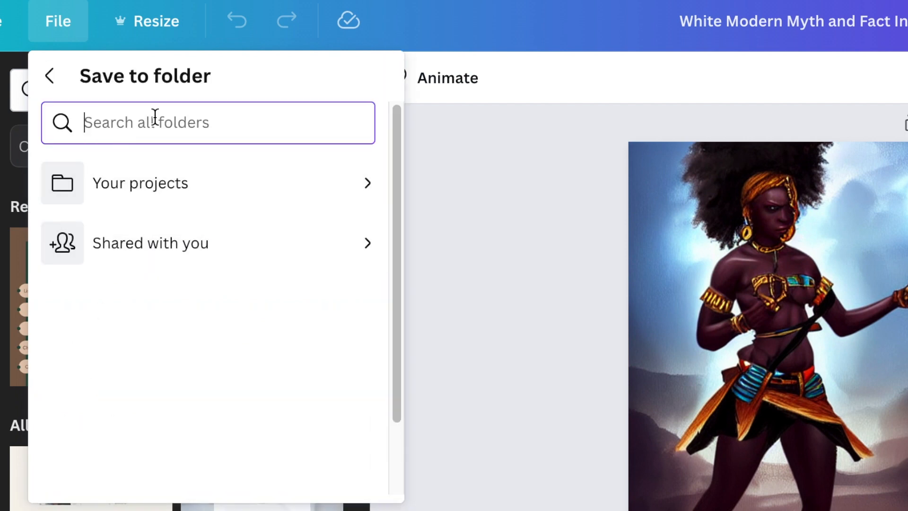
{"action": "left_click", "coordinate": [156, 196]}
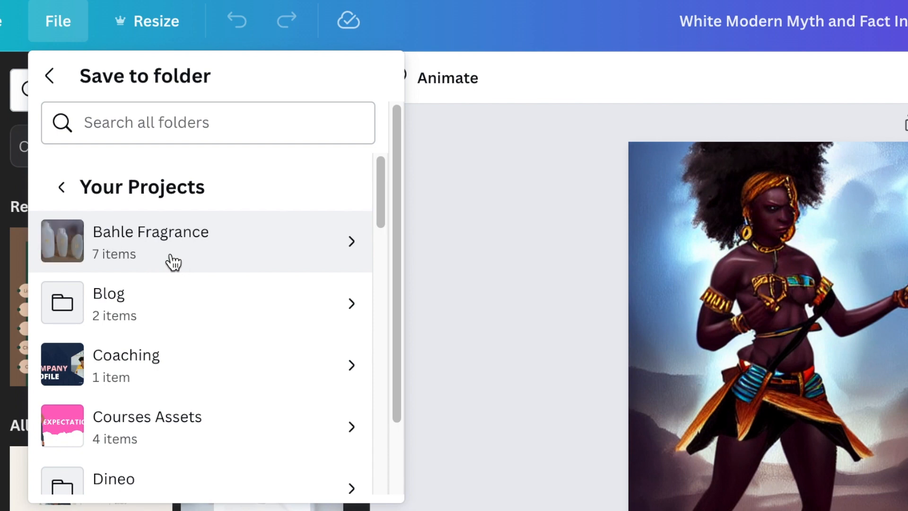
{"action": "scroll", "coordinate": [194, 262], "scroll_direction": "down", "scroll_amount": 1}
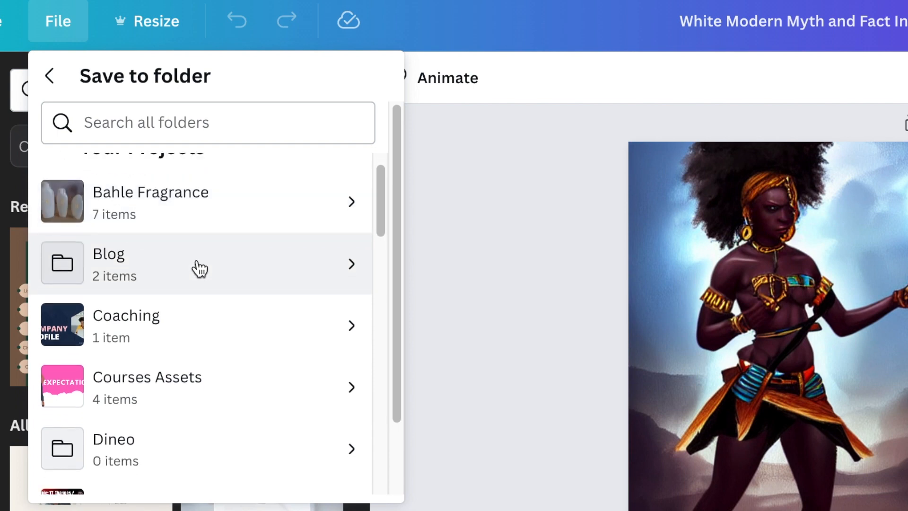
{"action": "scroll", "coordinate": [186, 227], "scroll_direction": "down", "scroll_amount": 3}
{"action": "scroll", "coordinate": [188, 470], "scroll_direction": "down", "scroll_amount": 7}
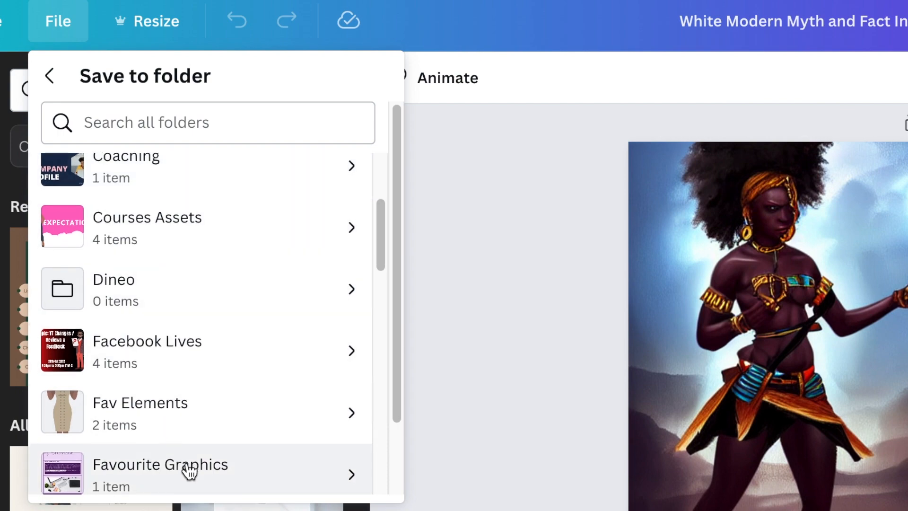
{"action": "scroll", "coordinate": [187, 434], "scroll_direction": "down", "scroll_amount": 4}
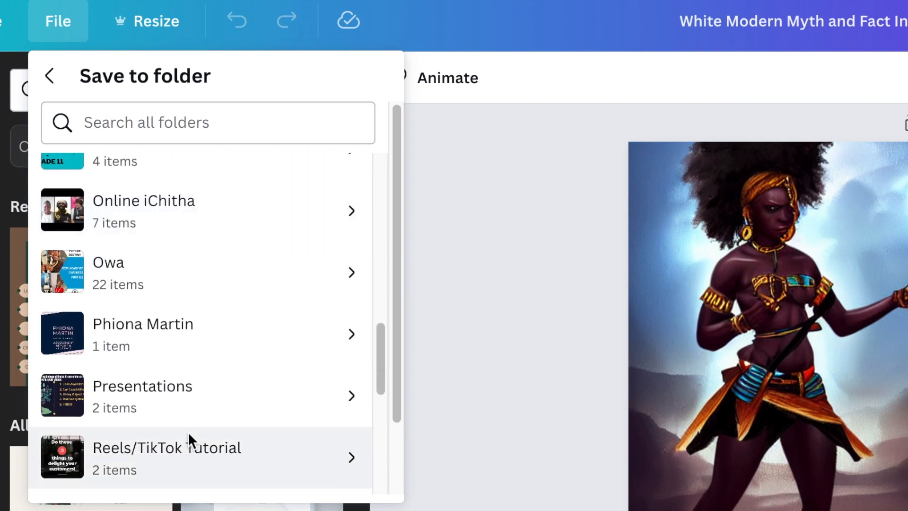
{"action": "scroll", "coordinate": [165, 299], "scroll_direction": "down", "scroll_amount": 5}
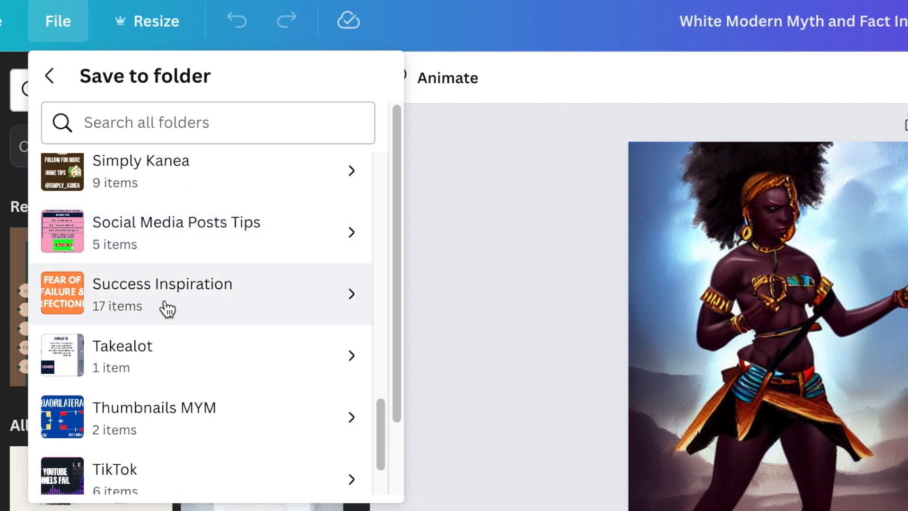
{"action": "scroll", "coordinate": [166, 308], "scroll_direction": "down", "scroll_amount": 1}
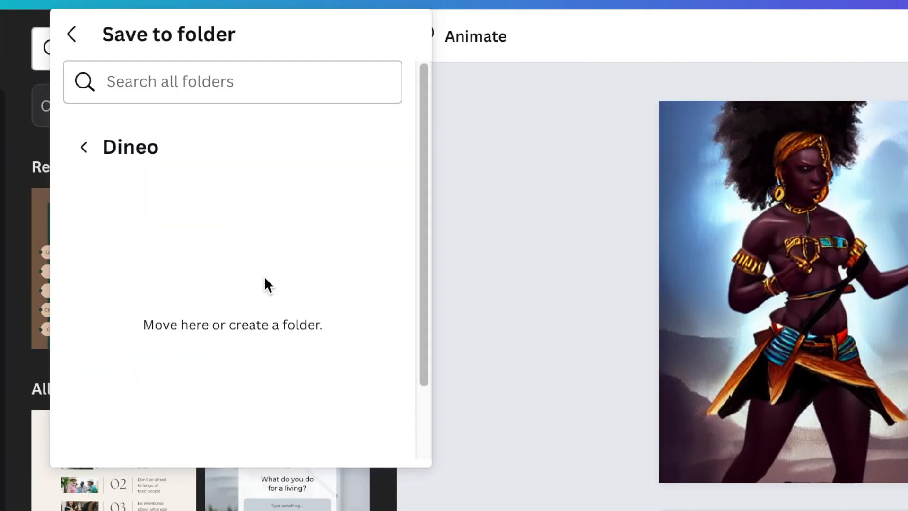
{"action": "scroll", "coordinate": [266, 291], "scroll_direction": "down", "scroll_amount": 2}
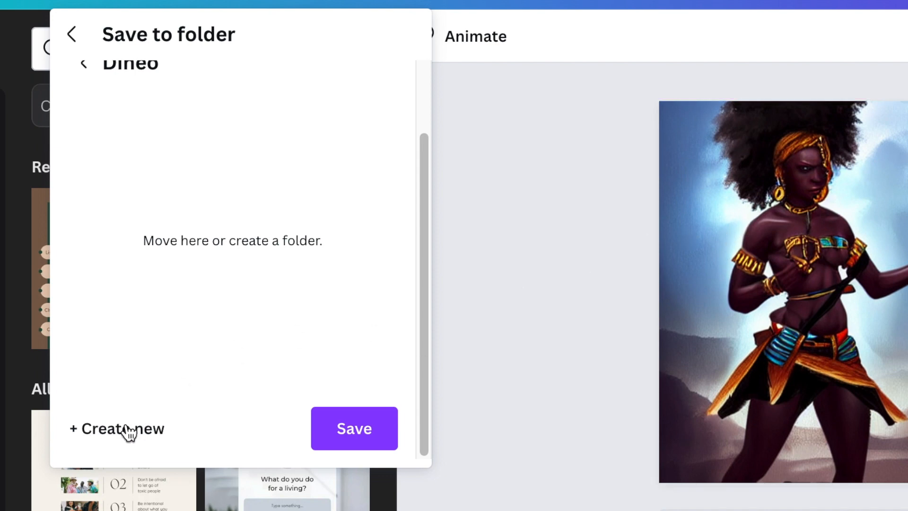
{"action": "left_click", "coordinate": [352, 435]}
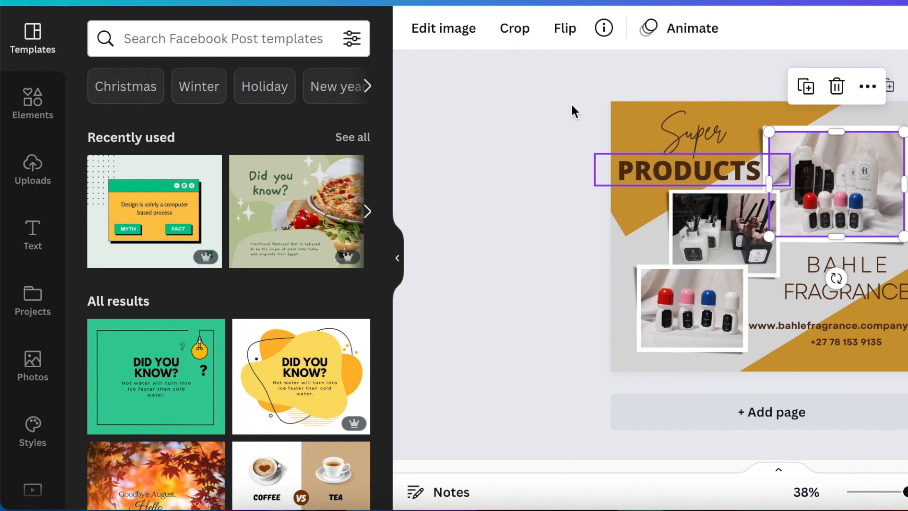
- Adjust the largest product photo to brightness 15, saturation -17 and warmth 9
{"action": "left_click", "coordinate": [443, 38]}
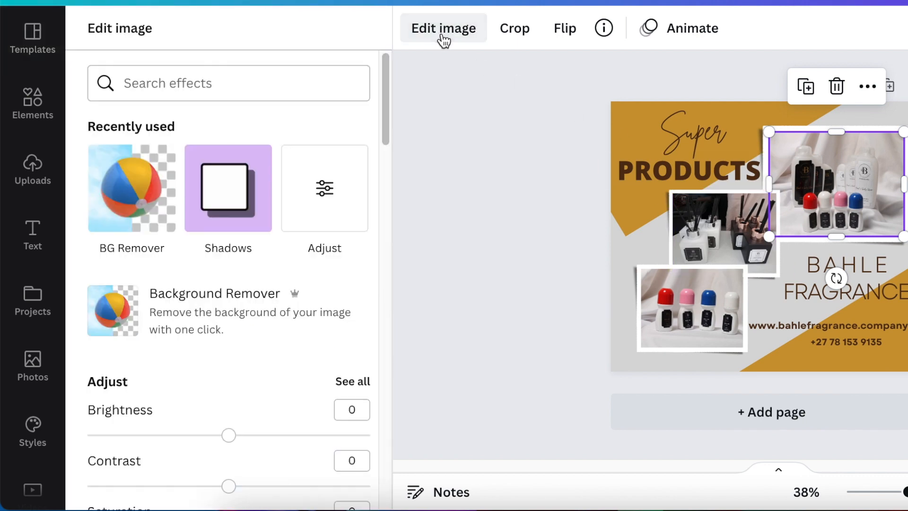
{"action": "scroll", "coordinate": [305, 184], "scroll_direction": "down", "scroll_amount": 5}
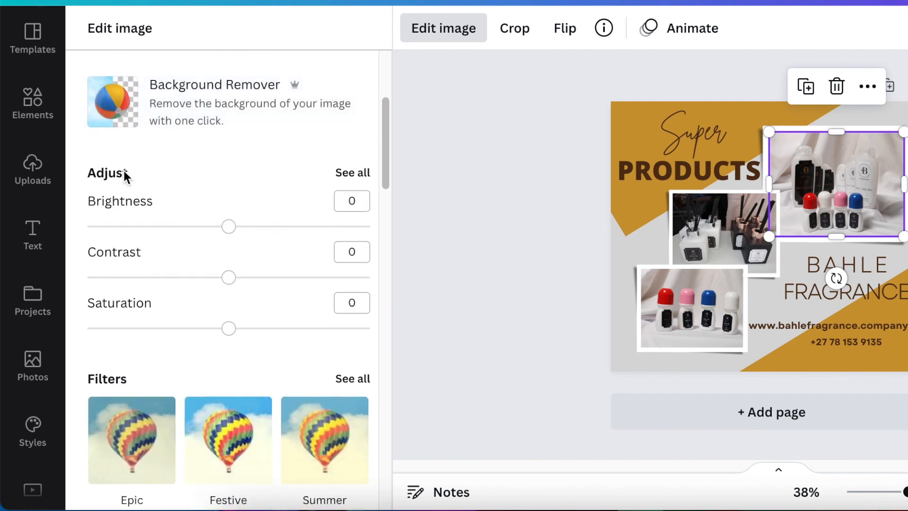
{"action": "left_click", "coordinate": [356, 173]}
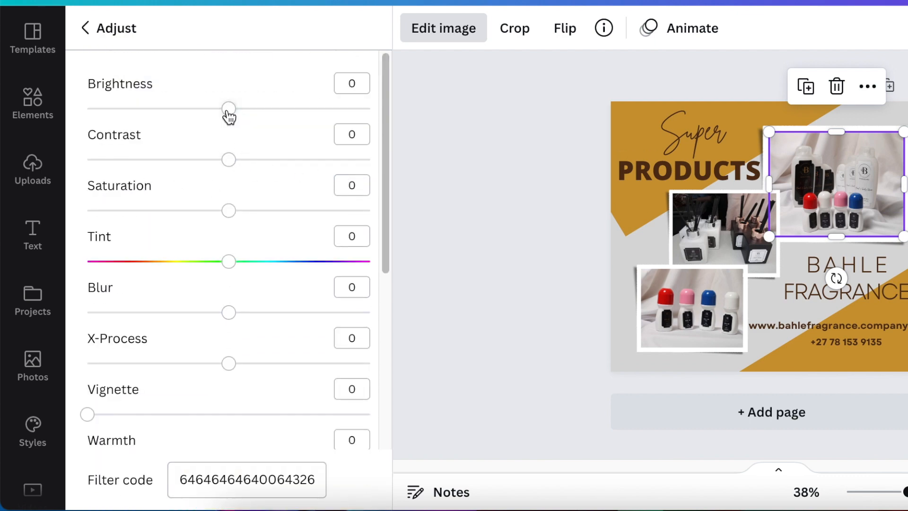
{"action": "left_click_drag", "start_coordinate": [229, 110], "coordinate": [249, 110]}
{"action": "left_click_drag", "start_coordinate": [222, 210], "coordinate": [204, 210]}
{"action": "scroll", "coordinate": [232, 312], "scroll_direction": "down", "scroll_amount": 6}
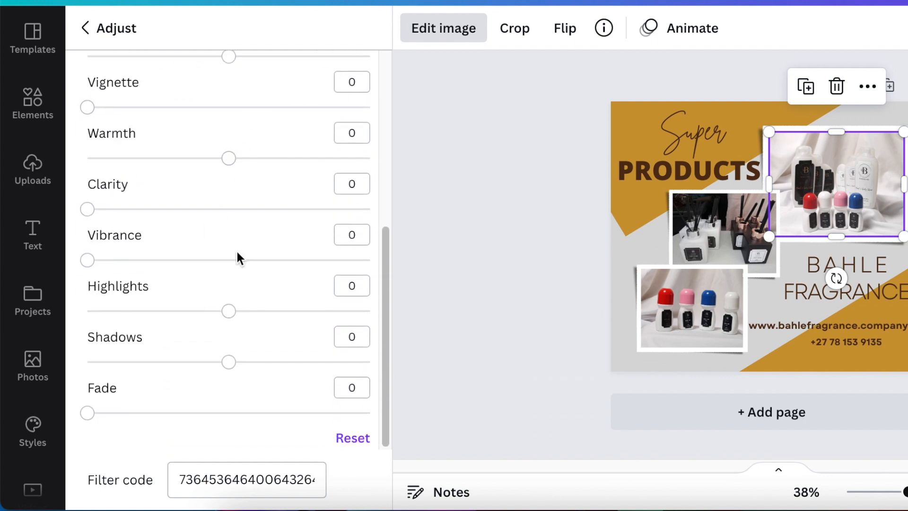
{"action": "left_click_drag", "start_coordinate": [230, 159], "coordinate": [242, 160]}
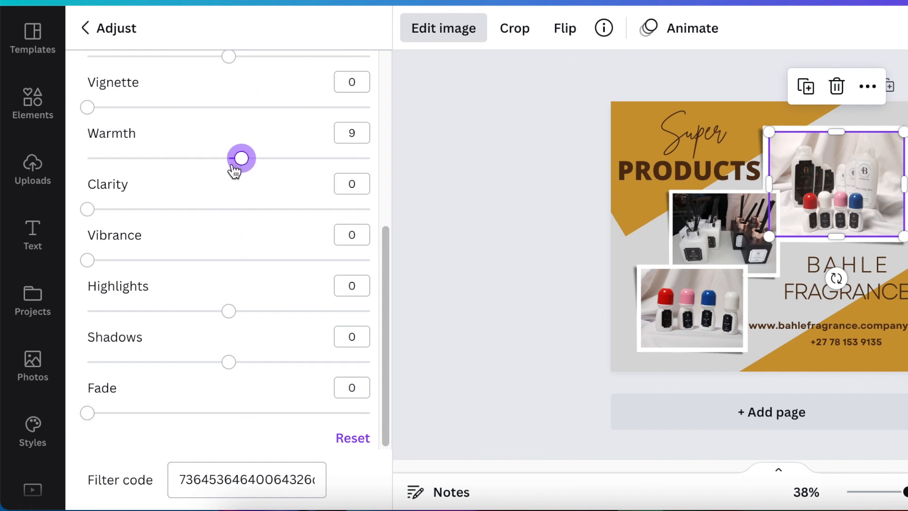
- Review the largest product photo's adjustments and copy their filter code
{"action": "scroll", "coordinate": [232, 173], "scroll_direction": "up", "scroll_amount": 6}
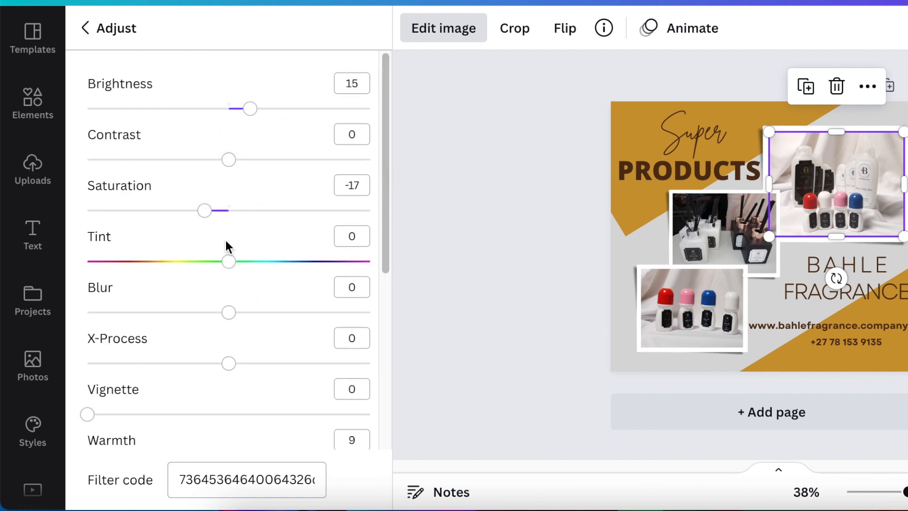
{"action": "scroll", "coordinate": [225, 240], "scroll_direction": "down", "scroll_amount": 6}
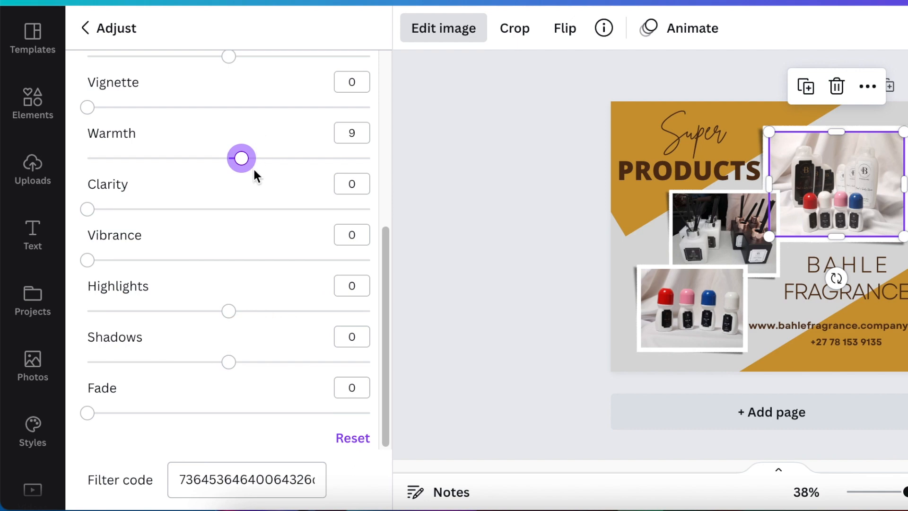
{"action": "scroll", "coordinate": [238, 267], "scroll_direction": "up", "scroll_amount": 3}
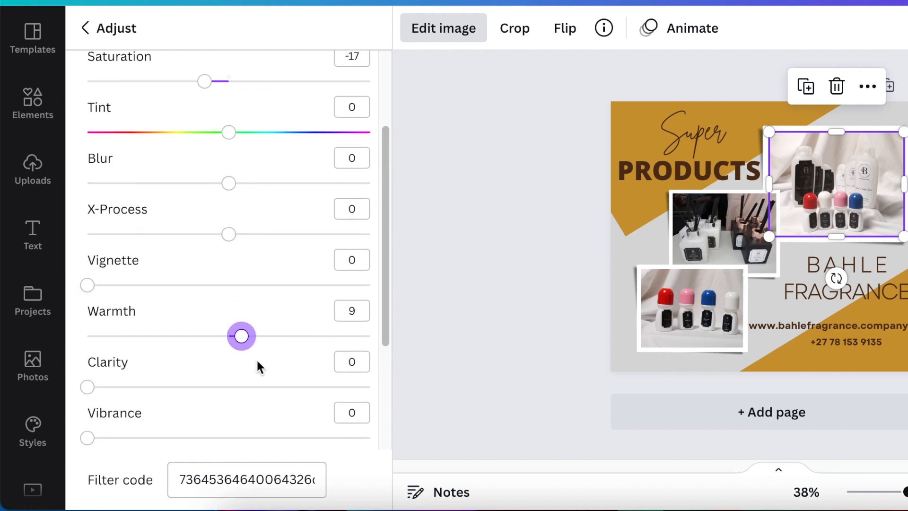
{"action": "scroll", "coordinate": [259, 367], "scroll_direction": "down", "scroll_amount": 3}
{"action": "left_click", "coordinate": [230, 480]}
{"action": "double_click", "coordinate": [229, 481]}
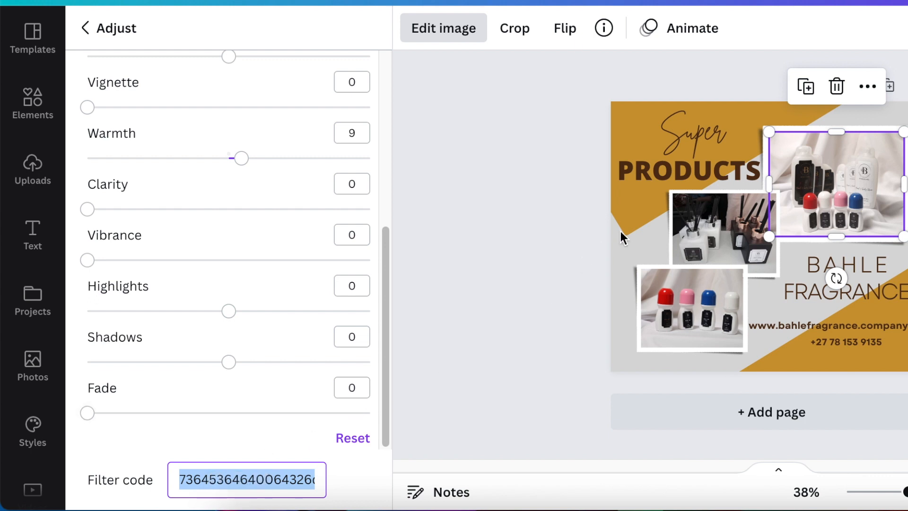
- Apply the copied filter code to the reed diffuser photo in the middle of the design
{"action": "left_click", "coordinate": [720, 236]}
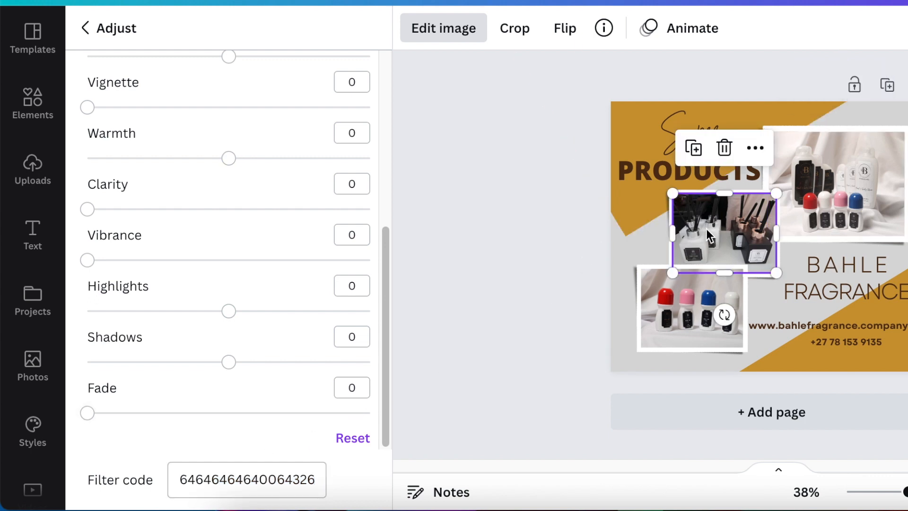
{"action": "left_click", "coordinate": [235, 480]}
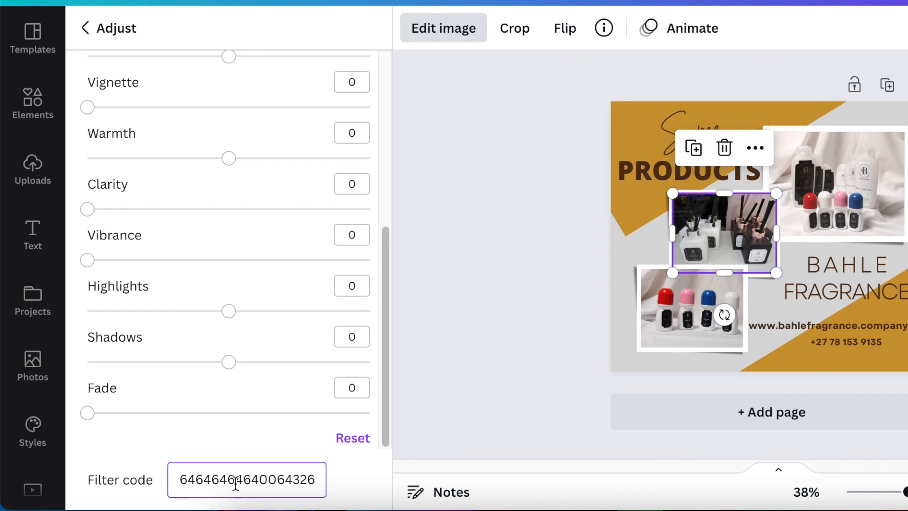
{"action": "double_click", "coordinate": [235, 480]}
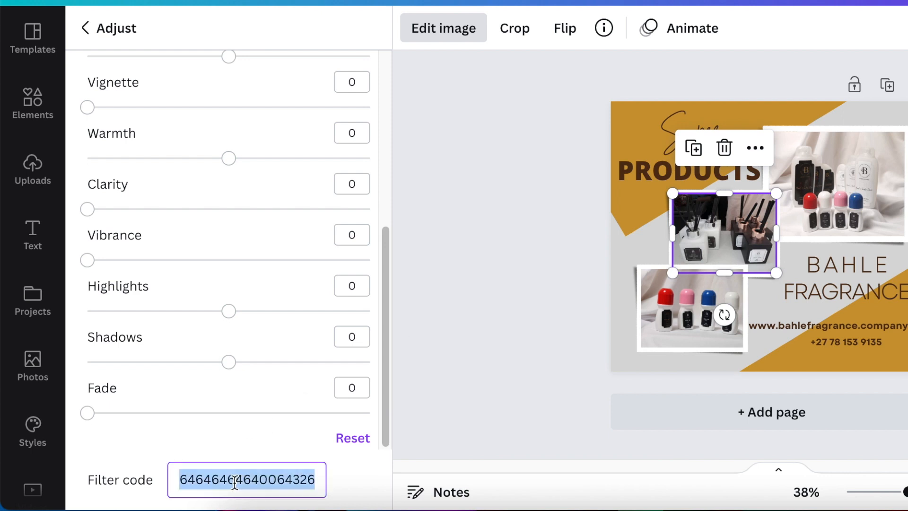
{"action": "key", "text": "ctrl+v"}
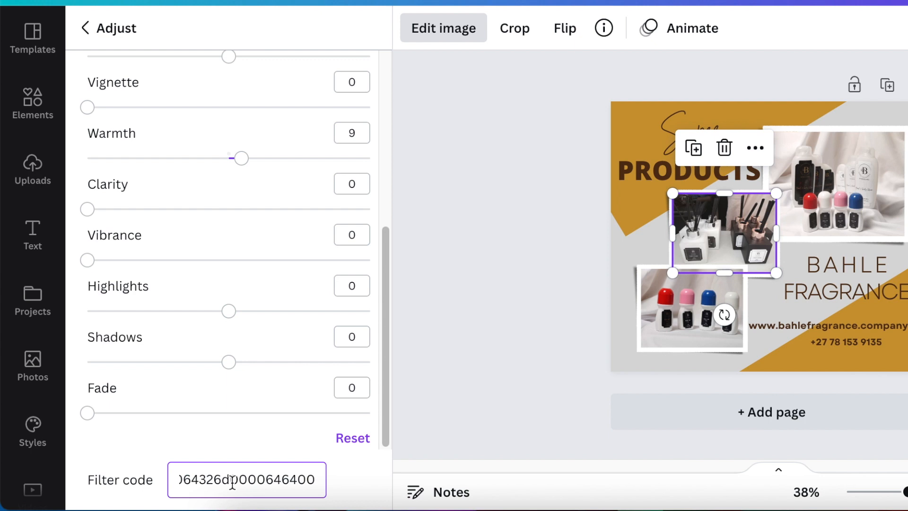
{"action": "key", "text": "Tab"}
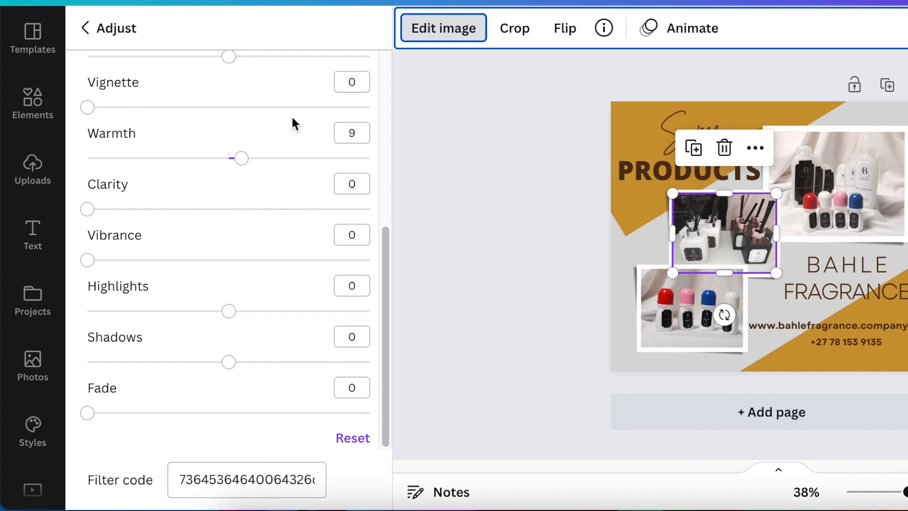
{"action": "scroll", "coordinate": [276, 331], "scroll_direction": "up", "scroll_amount": 6}
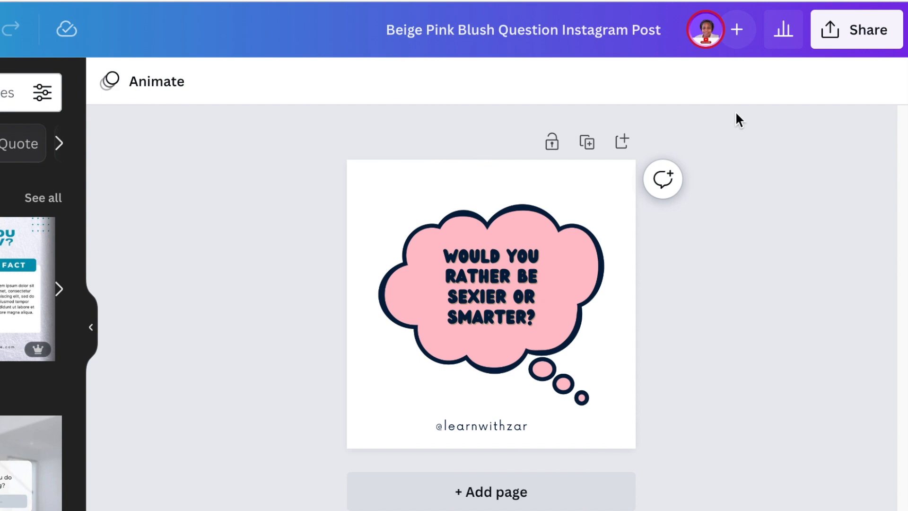
- Publish the thought-bubble design to the learnwithzar Twitter account with the caption "Which one for you?" and view the tweet
{"action": "left_click", "coordinate": [862, 31]}
{"action": "left_click", "coordinate": [859, 37]}
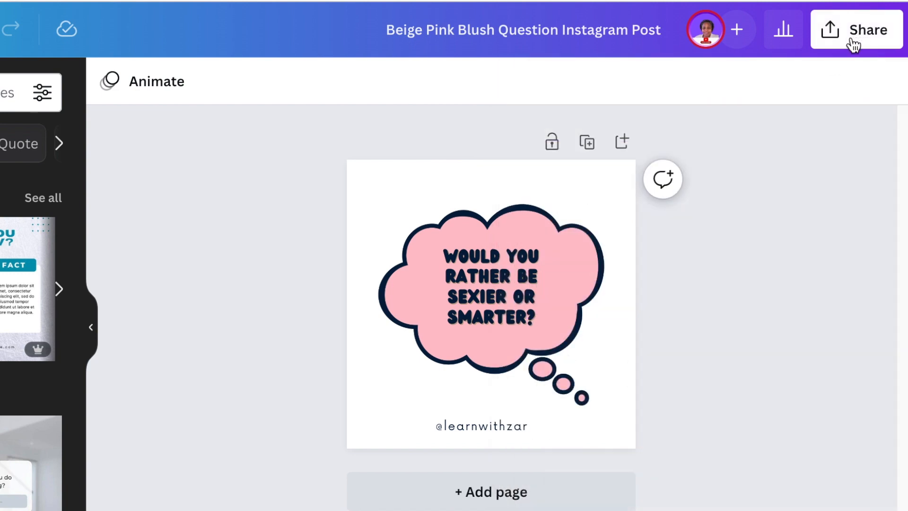
{"action": "left_click", "coordinate": [850, 38]}
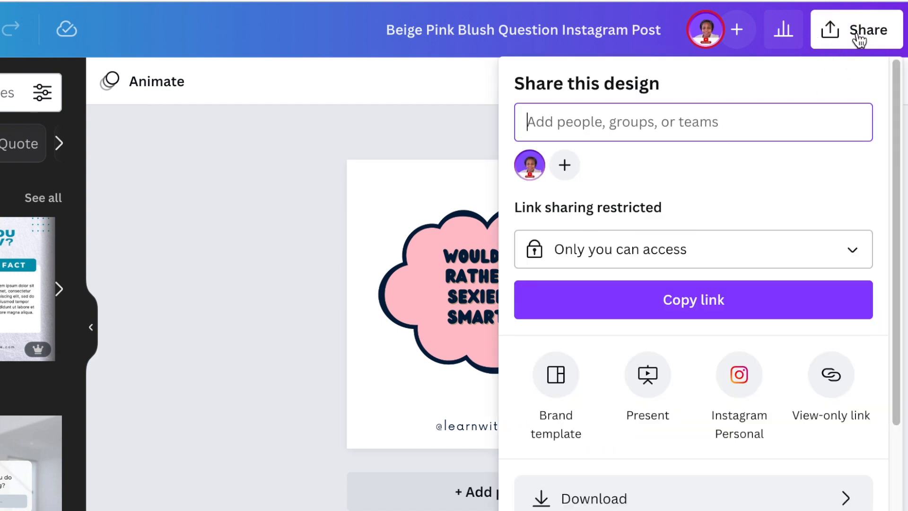
{"action": "scroll", "coordinate": [813, 282], "scroll_direction": "down", "scroll_amount": 3}
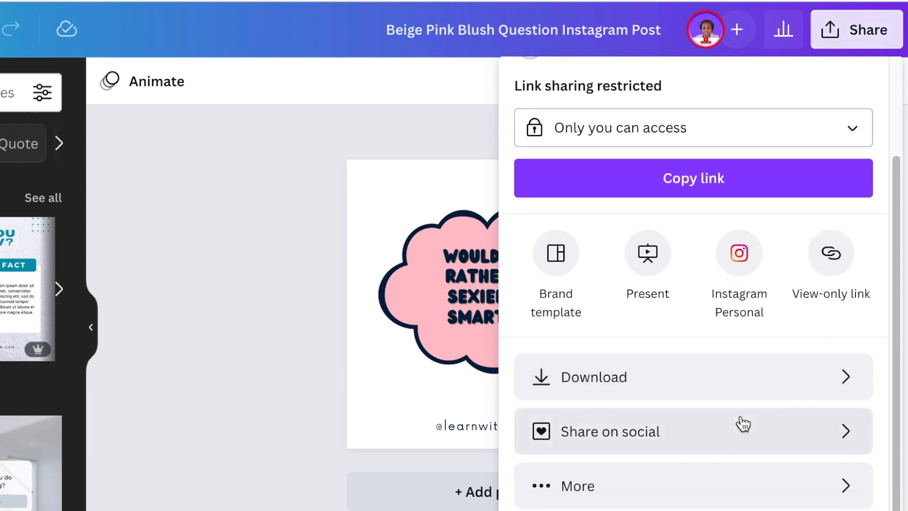
{"action": "left_click", "coordinate": [744, 445]}
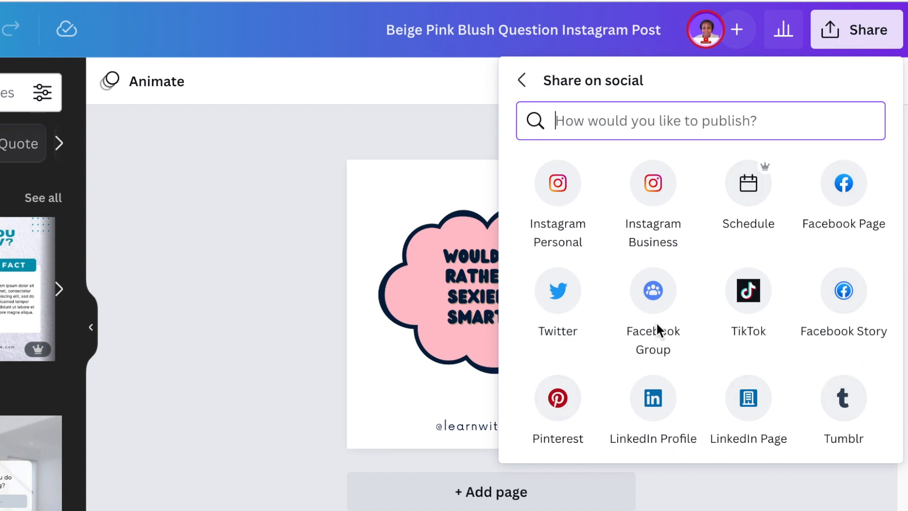
{"action": "left_click", "coordinate": [553, 303]}
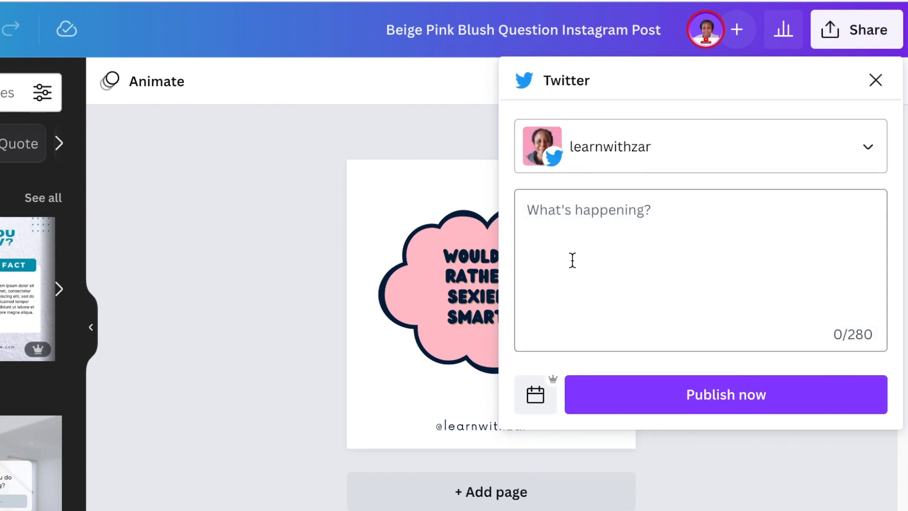
{"action": "left_click", "coordinate": [566, 227]}
{"action": "type", "text": "W"}
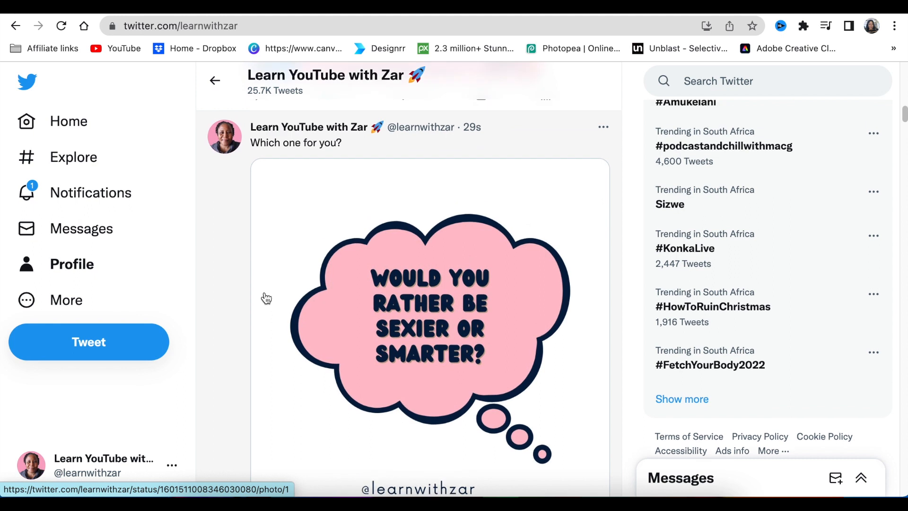
{"action": "scroll", "coordinate": [444, 425], "scroll_direction": "down", "scroll_amount": 1}
{"action": "scroll", "coordinate": [444, 426], "scroll_direction": "down", "scroll_amount": 1}
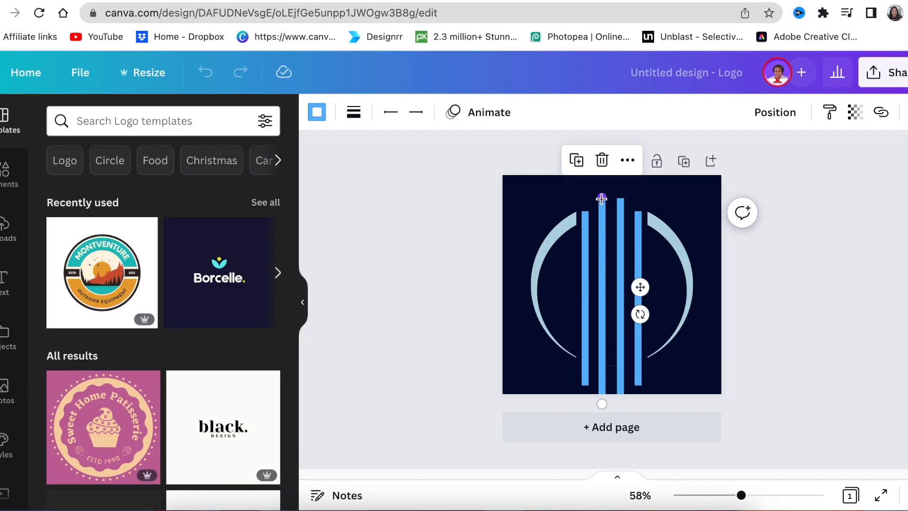
- Tilt the second blue line of the logo to lean right by moving its upper end inward and rotating it
{"action": "mouse_move", "coordinate": [601, 199]}
{"action": "left_mouse_down"}
{"action": "mouse_move", "coordinate": [545, 196]}
{"action": "mouse_move", "coordinate": [612, 203]}
{"action": "left_mouse_up"}
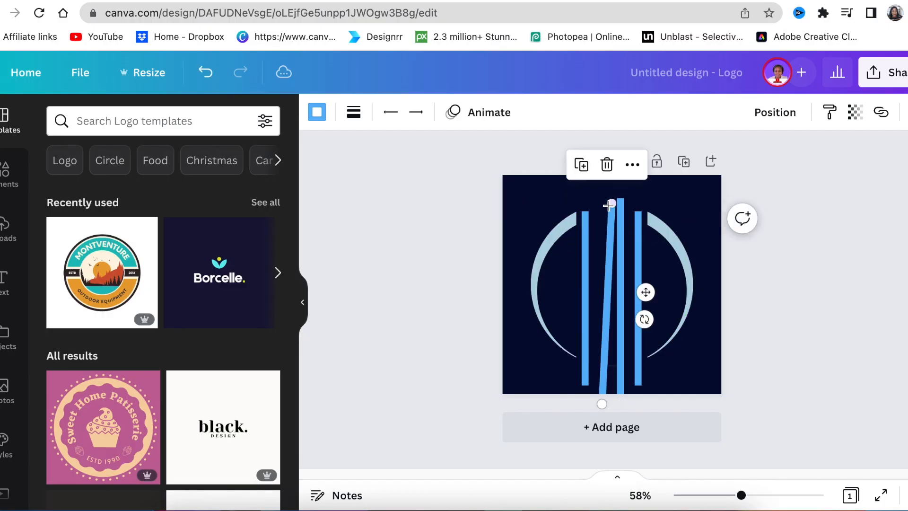
{"action": "mouse_move", "coordinate": [644, 319]}
{"action": "left_mouse_down"}
{"action": "mouse_move", "coordinate": [644, 339]}
{"action": "mouse_move", "coordinate": [639, 309]}
{"action": "left_mouse_up"}
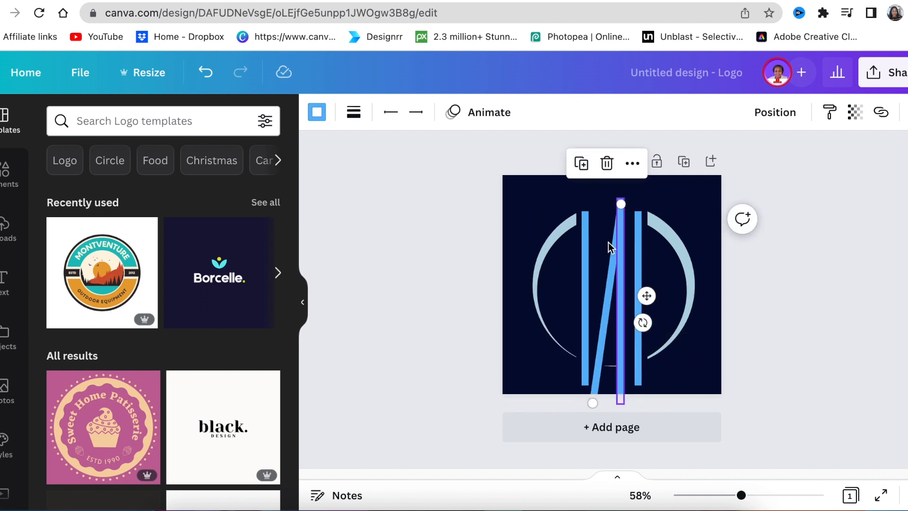
{"action": "left_click_drag", "start_coordinate": [618, 205], "coordinate": [612, 215]}
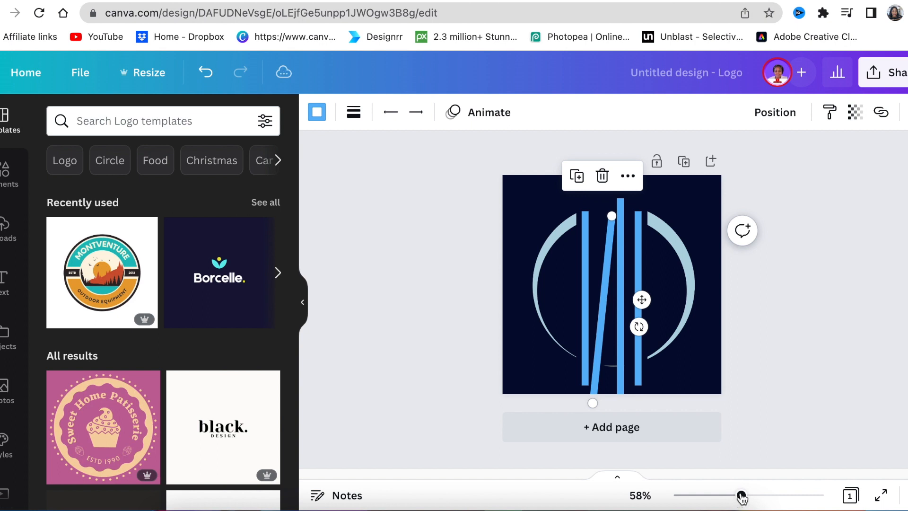
- Fine-tune the slanted blue line's upper end at high magnification so the line stands closer to vertical
{"action": "left_click_drag", "start_coordinate": [742, 496], "coordinate": [802, 505]}
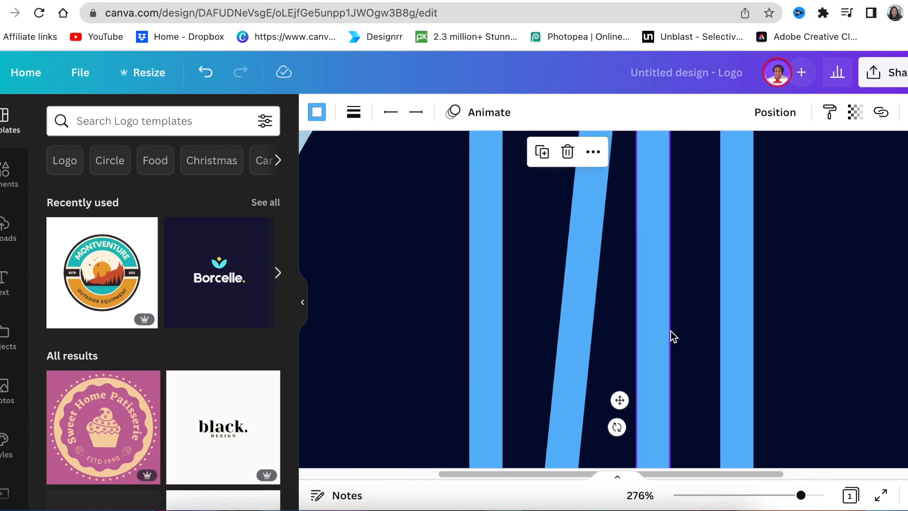
{"action": "scroll", "coordinate": [671, 335], "scroll_direction": "up", "scroll_amount": 5}
{"action": "left_click_drag", "start_coordinate": [613, 367], "coordinate": [567, 365]}
{"action": "scroll", "coordinate": [593, 378], "scroll_direction": "down", "scroll_amount": 2}
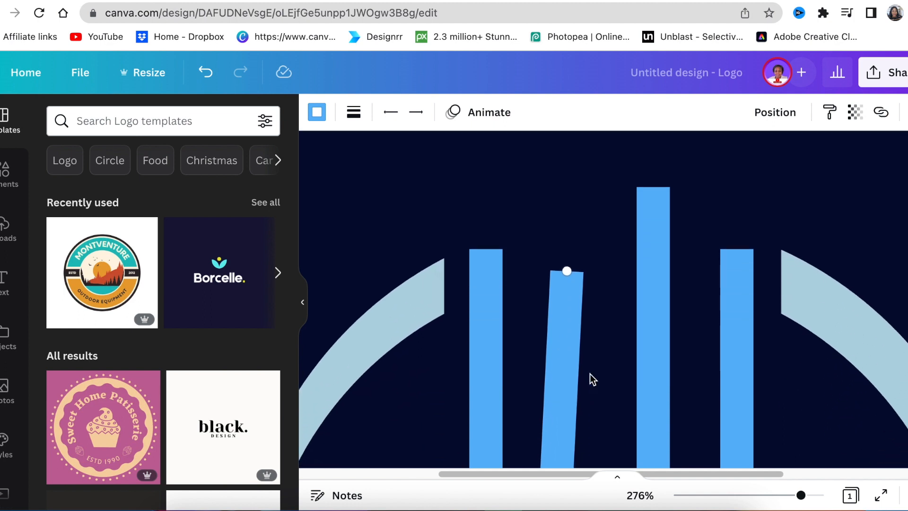
{"action": "left_click_drag", "start_coordinate": [572, 314], "coordinate": [583, 316]}
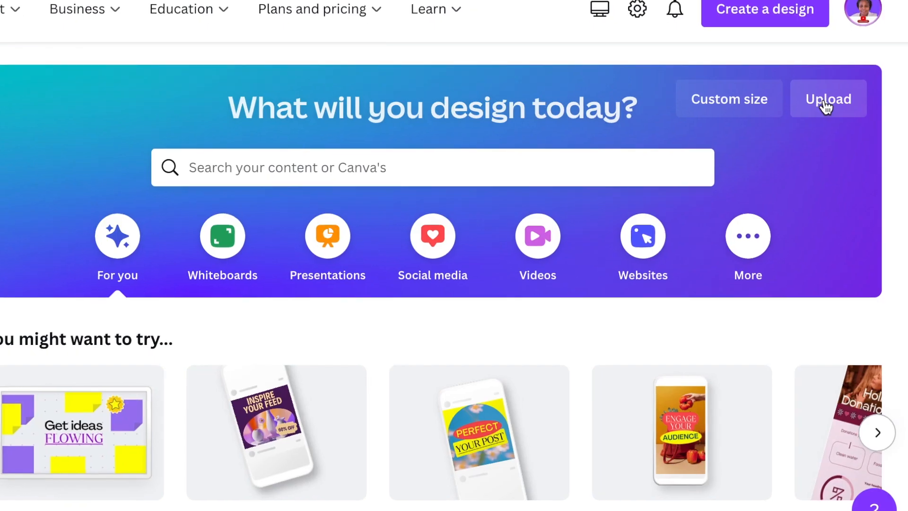
- Open the file upload window on the home page and review the supported image, video and file formats
{"action": "left_click", "coordinate": [814, 86]}
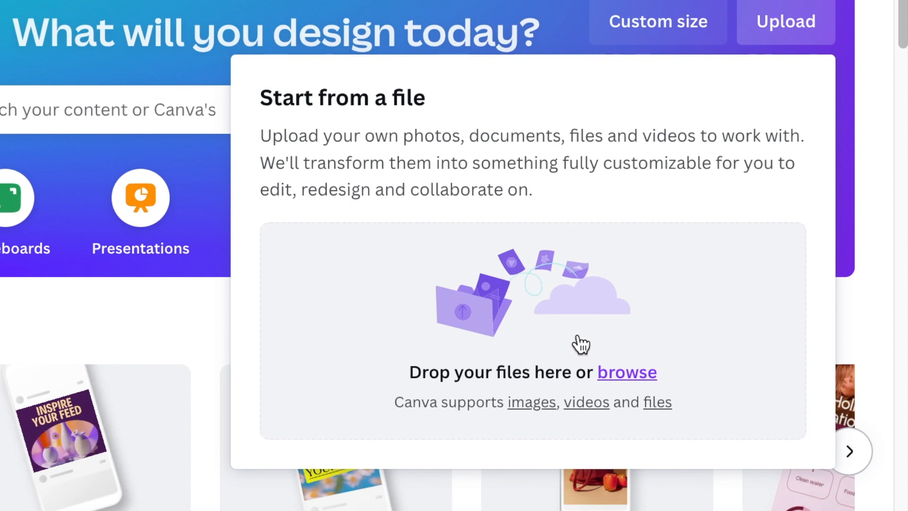
{"action": "scroll", "coordinate": [580, 344], "scroll_direction": "down", "scroll_amount": 1}
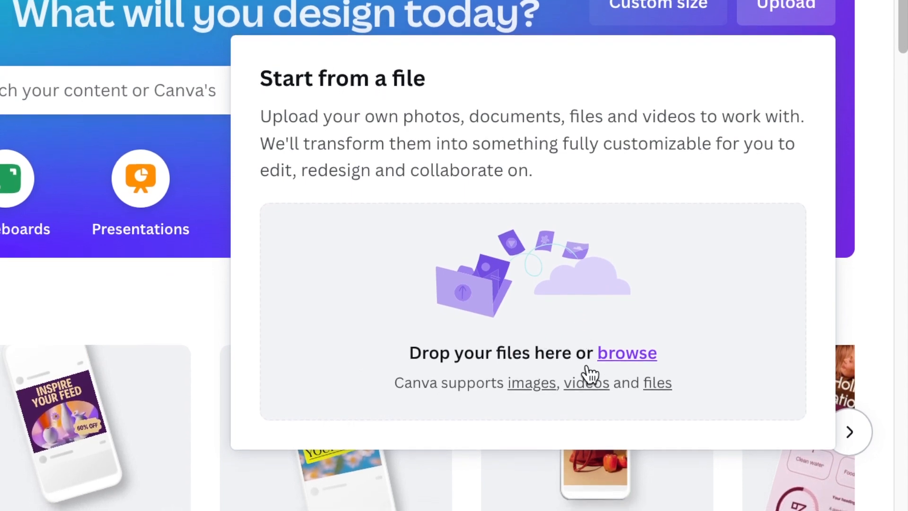
{"action": "mouse_move", "coordinate": [525, 385]}
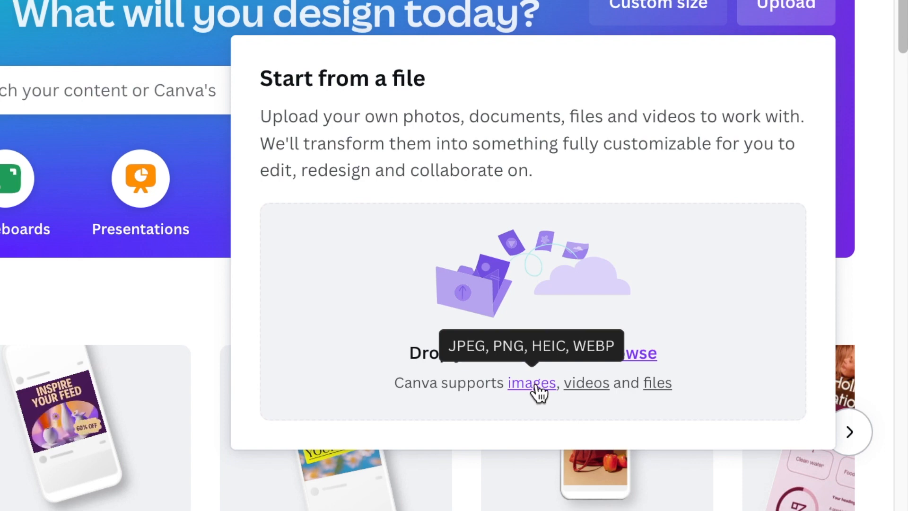
{"action": "mouse_move", "coordinate": [581, 385]}
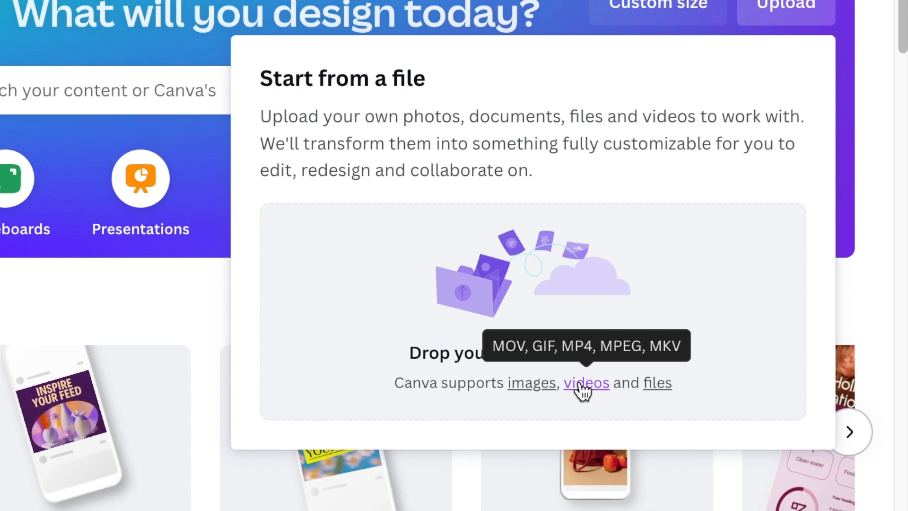
{"action": "mouse_move", "coordinate": [658, 392]}
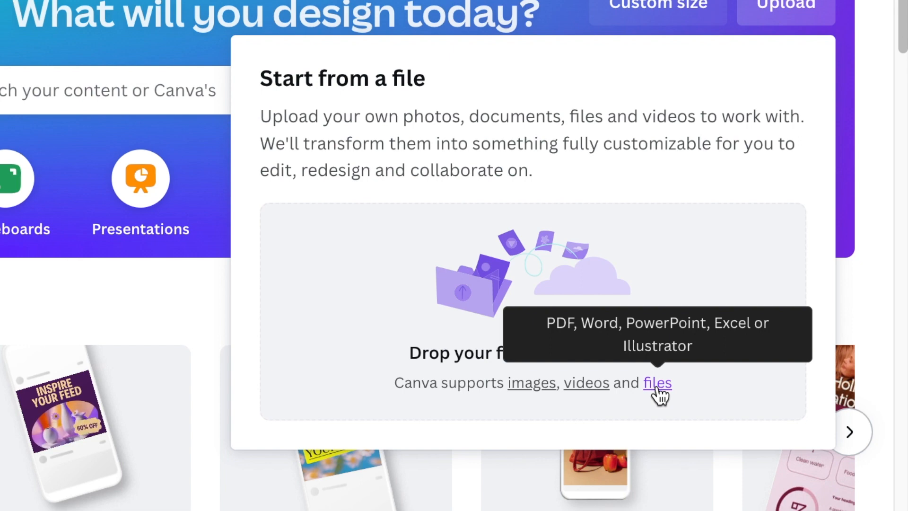
- Import Instagram Mockup.psd from the Desktop and open the resulting design from the recent designs
{"action": "left_click", "coordinate": [658, 392]}
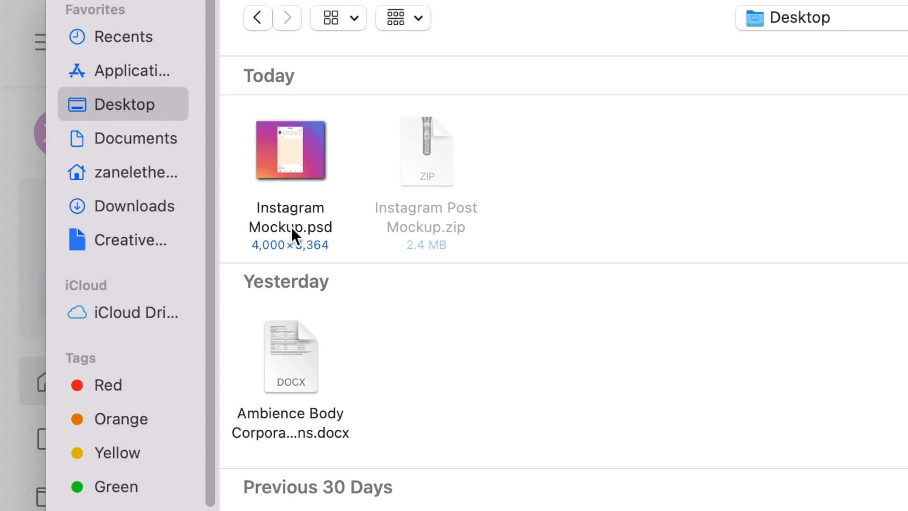
{"action": "left_click", "coordinate": [313, 229]}
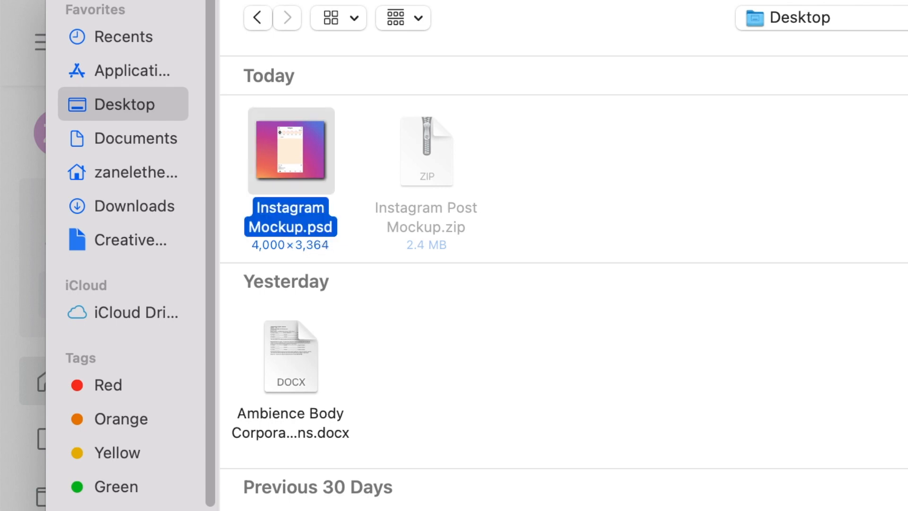
{"action": "key", "text": "Return"}
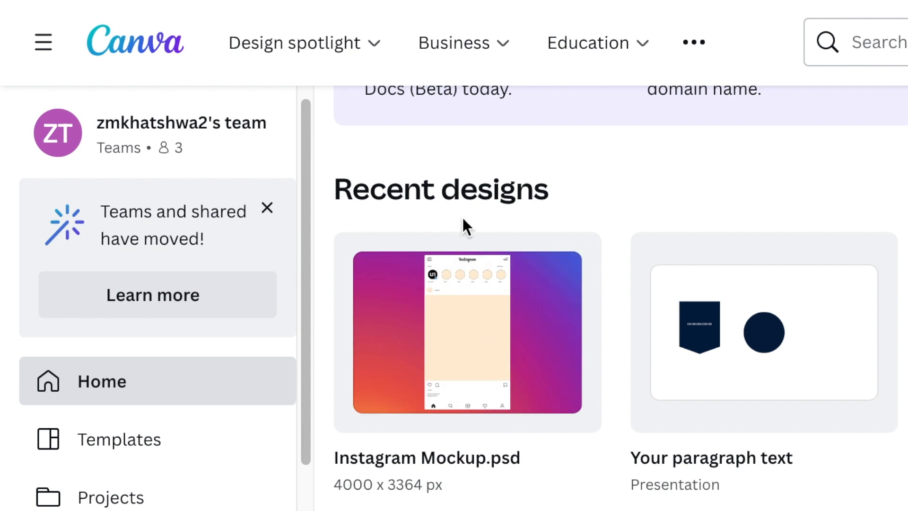
{"action": "left_click", "coordinate": [514, 362]}
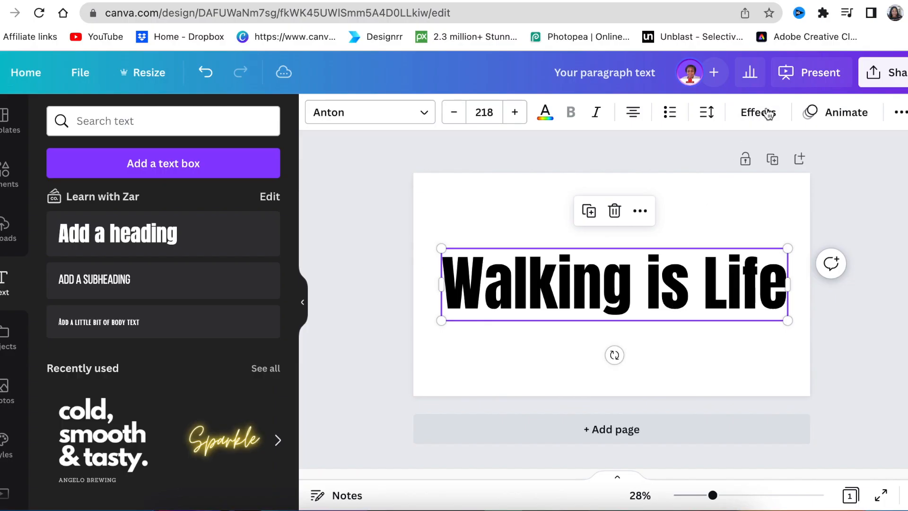
- Open the effects for the "Walking is Life" text and review the available styles and shapes
{"action": "left_click", "coordinate": [748, 118]}
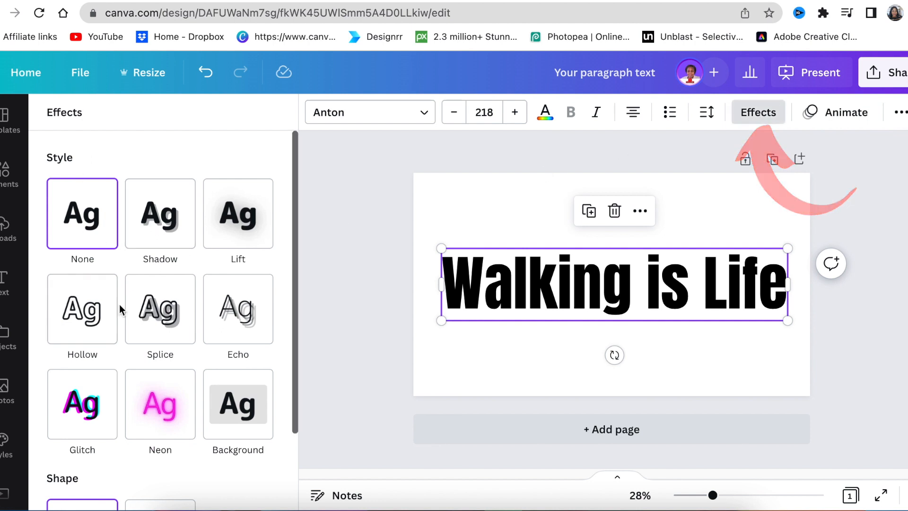
{"action": "scroll", "coordinate": [126, 362], "scroll_direction": "down", "scroll_amount": 2}
{"action": "scroll", "coordinate": [127, 363], "scroll_direction": "down", "scroll_amount": 1}
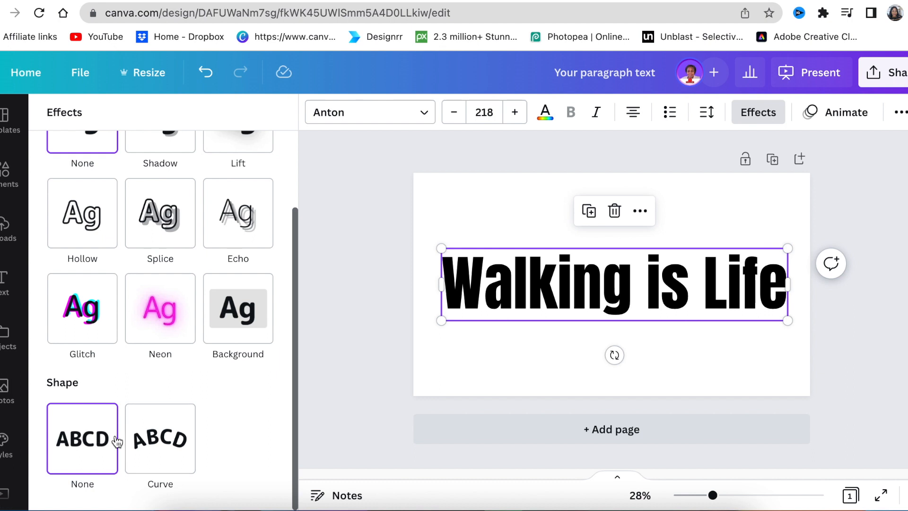
{"action": "scroll", "coordinate": [117, 442], "scroll_direction": "up", "scroll_amount": 2}
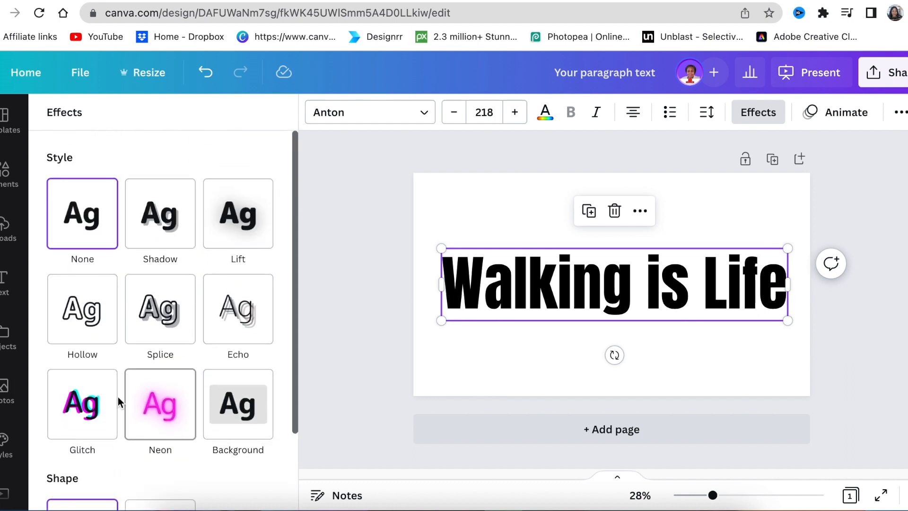
{"action": "scroll", "coordinate": [100, 369], "scroll_direction": "down", "scroll_amount": 2}
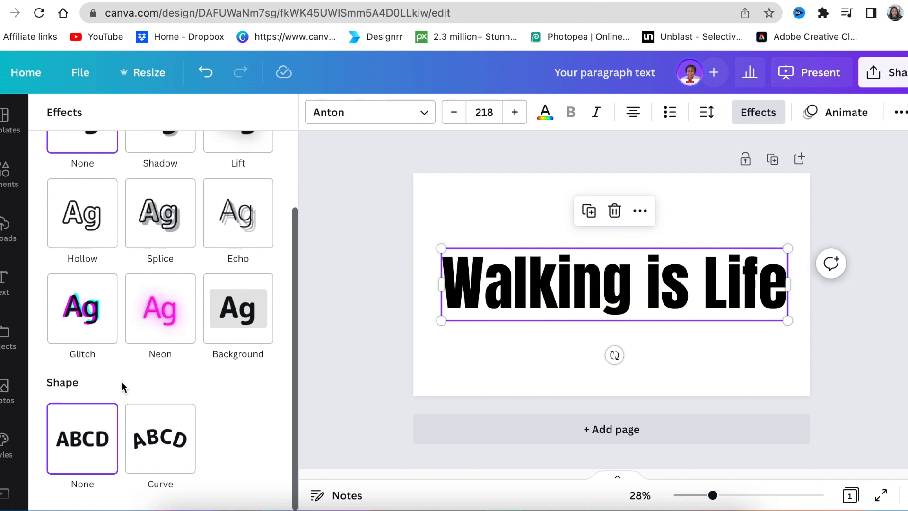
{"action": "scroll", "coordinate": [167, 396], "scroll_direction": "up", "scroll_amount": 2}
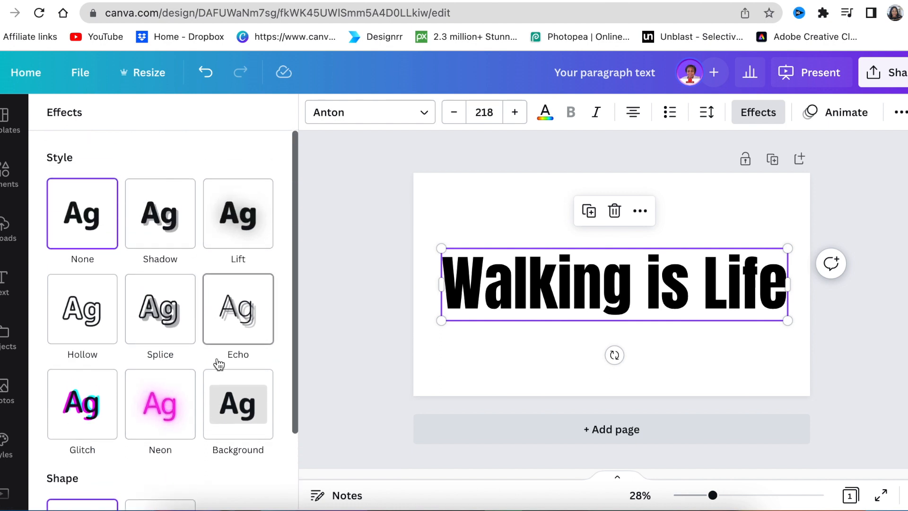
- Try the Background and Hollow effects on the "Walking is Life" text, removing each one again
{"action": "left_click", "coordinate": [241, 413]}
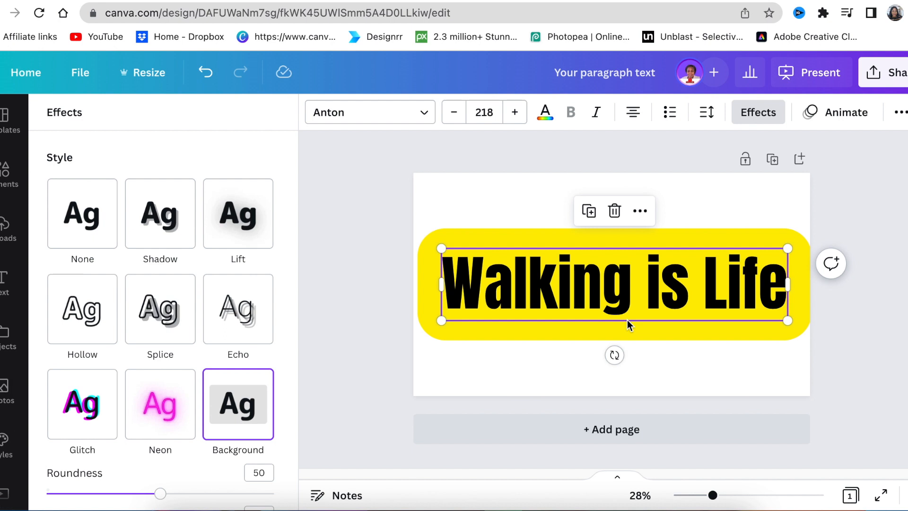
{"action": "scroll", "coordinate": [139, 420], "scroll_direction": "down", "scroll_amount": 5}
{"action": "scroll", "coordinate": [203, 338], "scroll_direction": "up", "scroll_amount": 5}
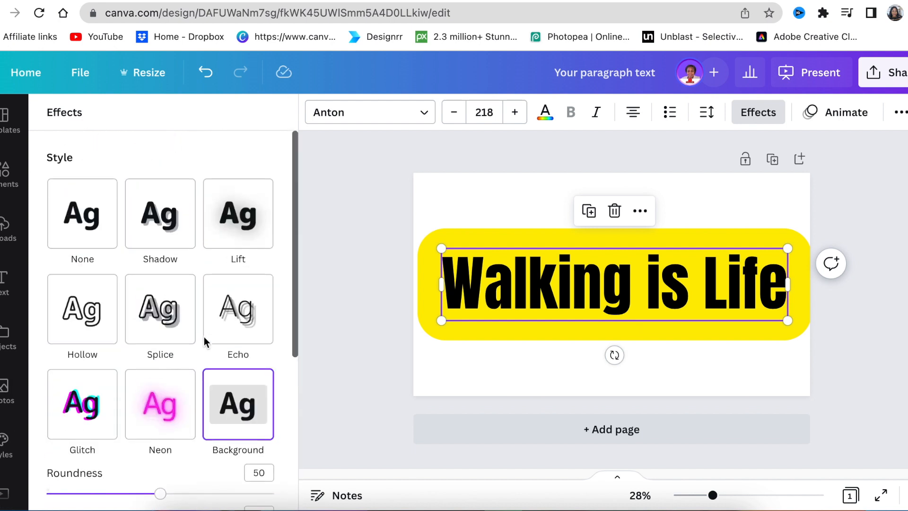
{"action": "left_click", "coordinate": [89, 226]}
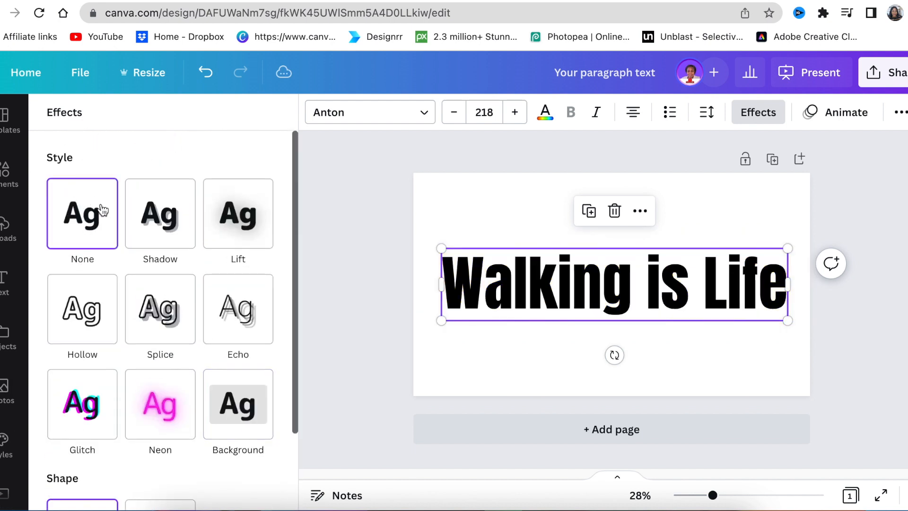
{"action": "scroll", "coordinate": [124, 268], "scroll_direction": "down", "scroll_amount": 1}
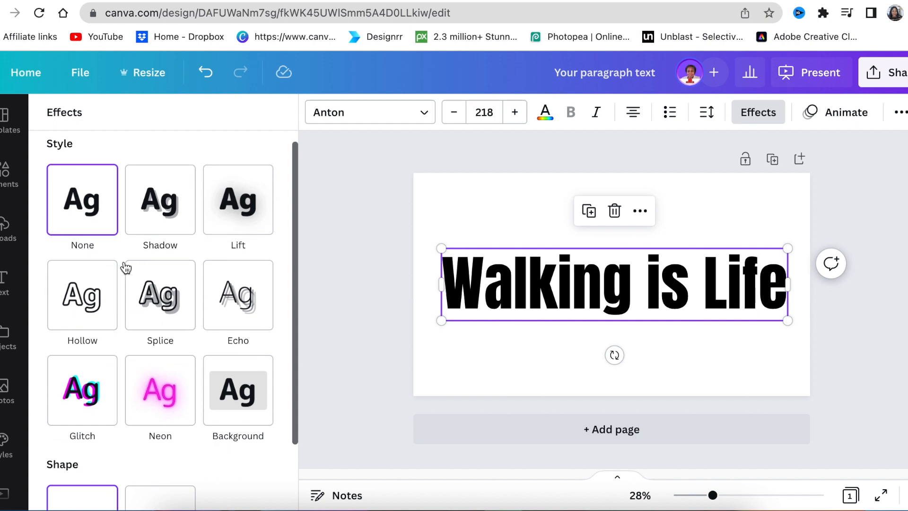
{"action": "left_click", "coordinate": [84, 295]}
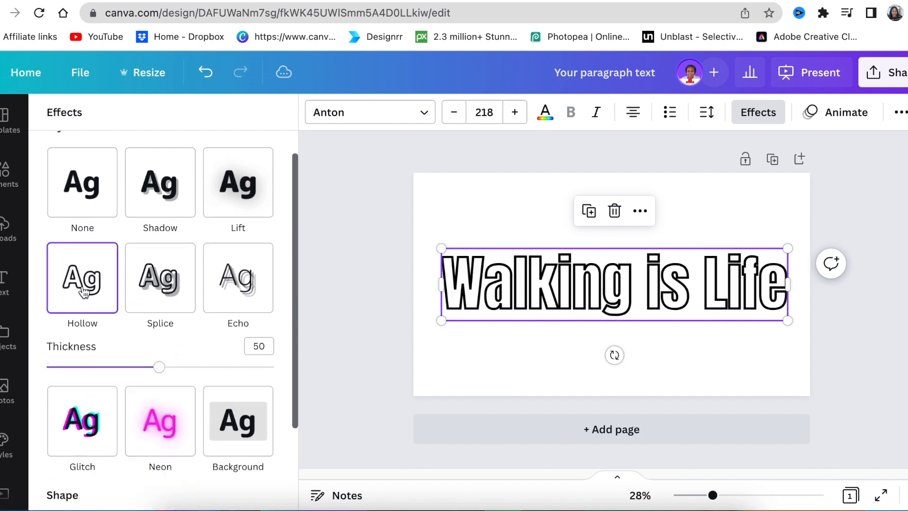
{"action": "key", "text": "ctrl+z"}
- Duplicate the "Walking is Life" text and apply the Hollow effect with thickness 50 to one of the two copies
{"action": "left_click", "coordinate": [589, 212]}
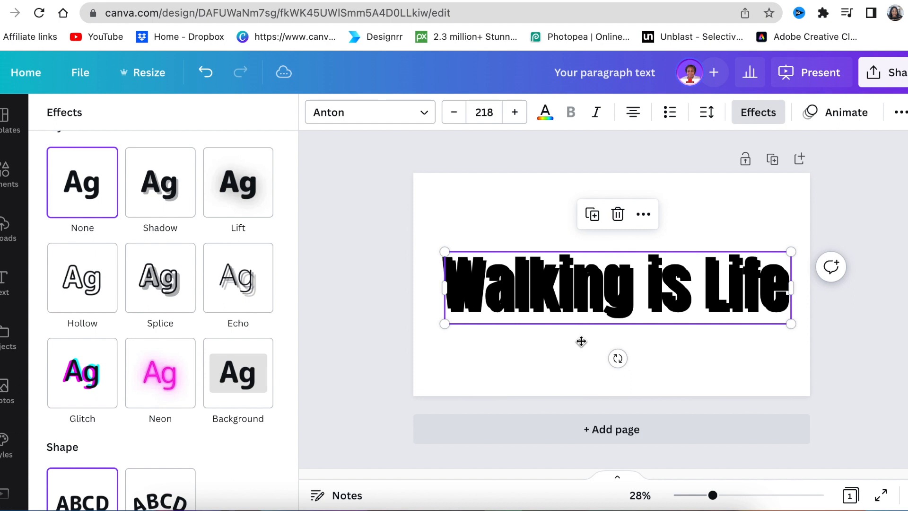
{"action": "left_click", "coordinate": [560, 302]}
{"action": "left_click", "coordinate": [85, 283]}
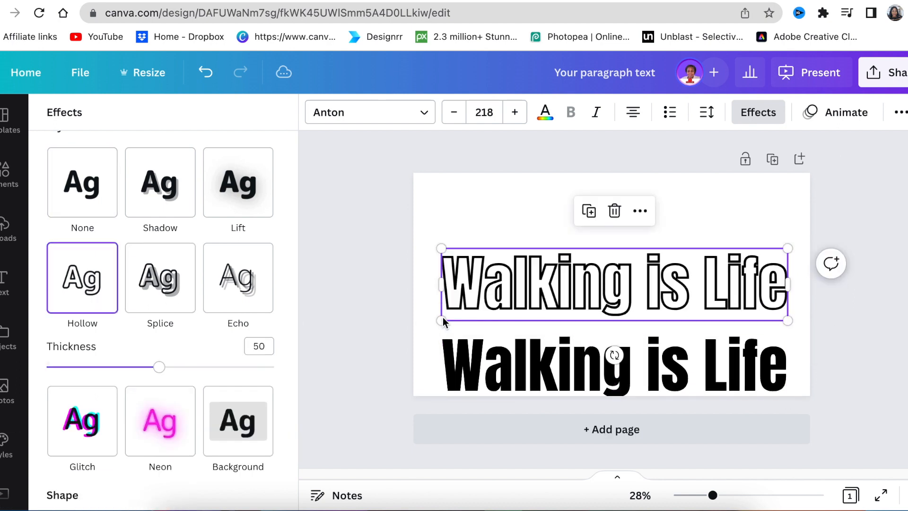
{"action": "left_click", "coordinate": [844, 344]}
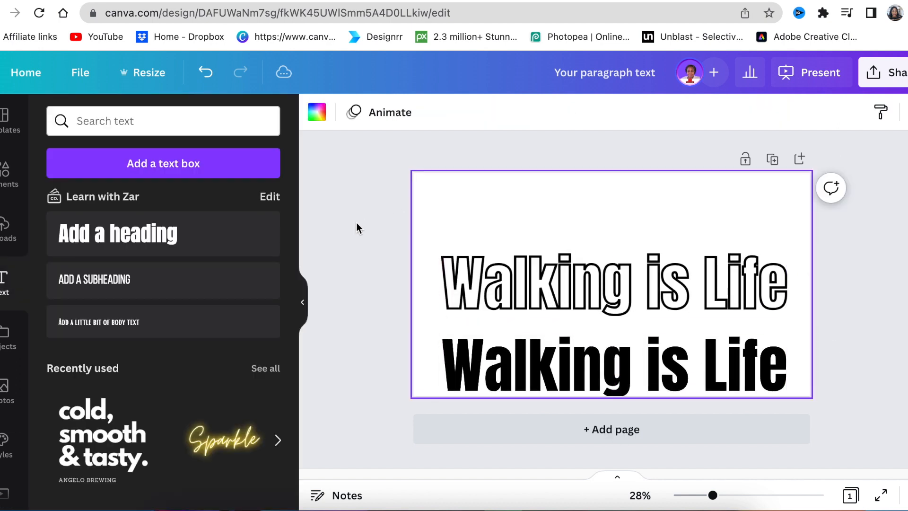
- Search the video elements for "walk" and layer the walking man video in front of the solid "Walking is Life" text
{"action": "left_click", "coordinate": [112, 121]}
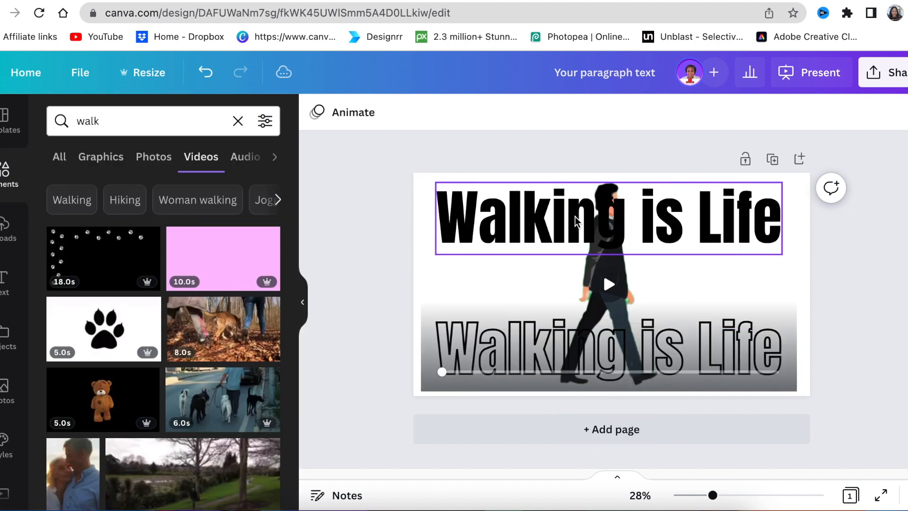
{"action": "left_click", "coordinate": [574, 216]}
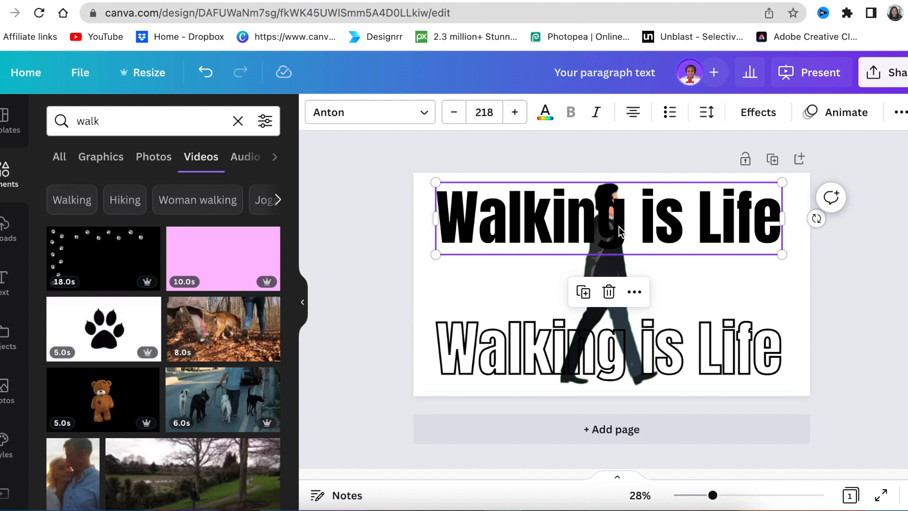
{"action": "left_click", "coordinate": [690, 266]}
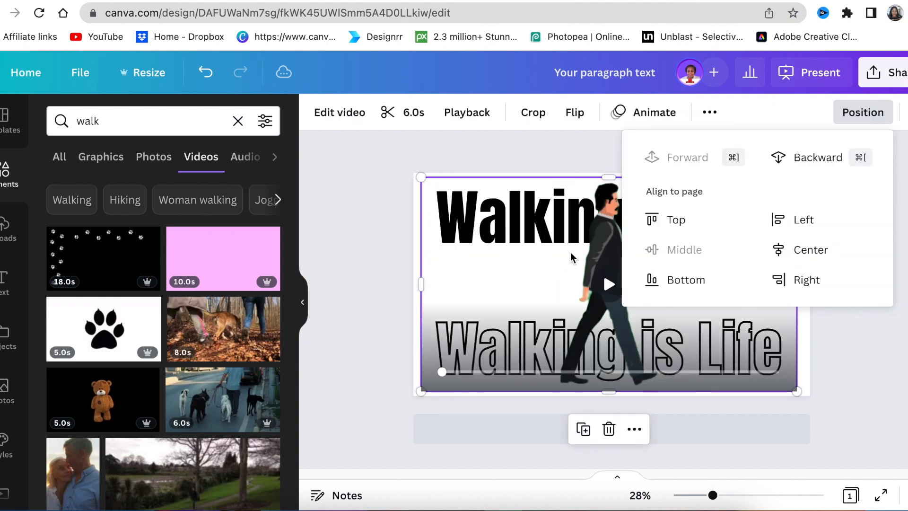
{"action": "left_click", "coordinate": [844, 260]}
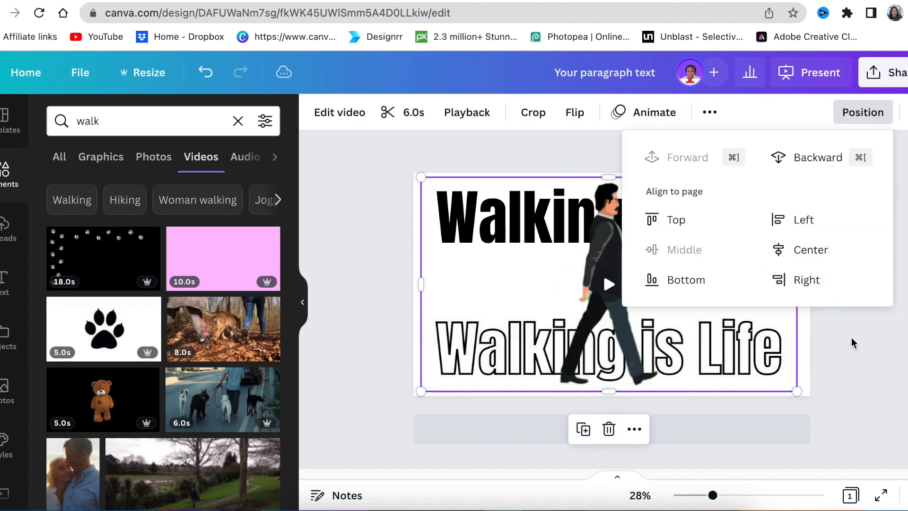
- Check the layer order options for the hollow "Walking is Life" text
{"action": "left_click", "coordinate": [498, 368]}
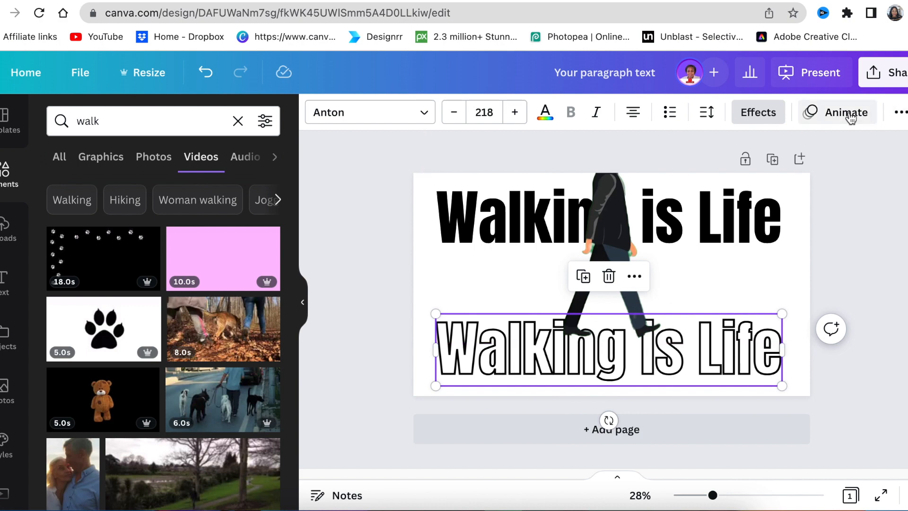
{"action": "left_click", "coordinate": [900, 112]}
{"action": "left_click", "coordinate": [751, 148]}
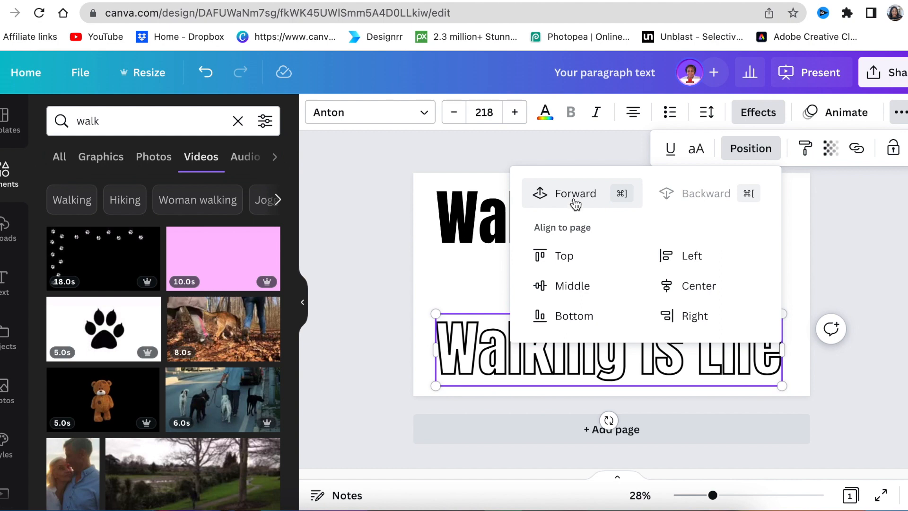
{"action": "left_click", "coordinate": [848, 291]}
- Change the color of the solid "Walking is Life" text to white
{"action": "left_click", "coordinate": [645, 271]}
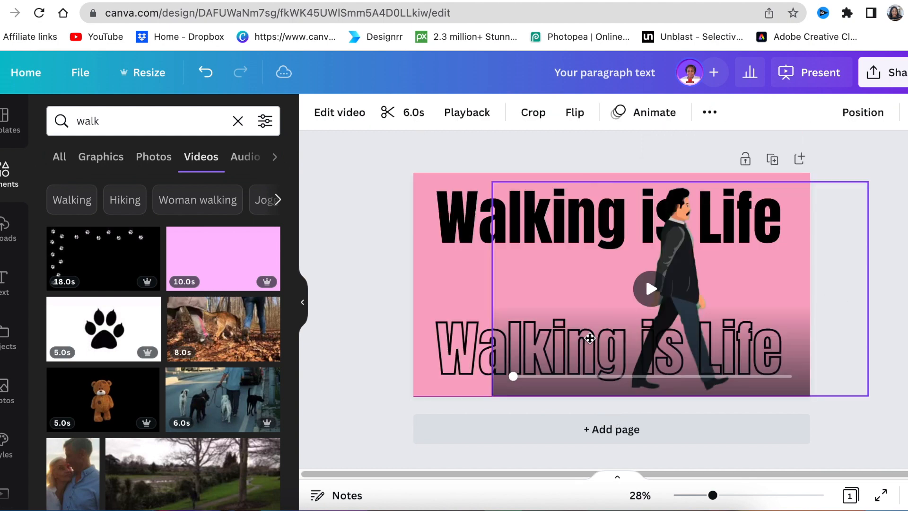
{"action": "left_click", "coordinate": [492, 211]}
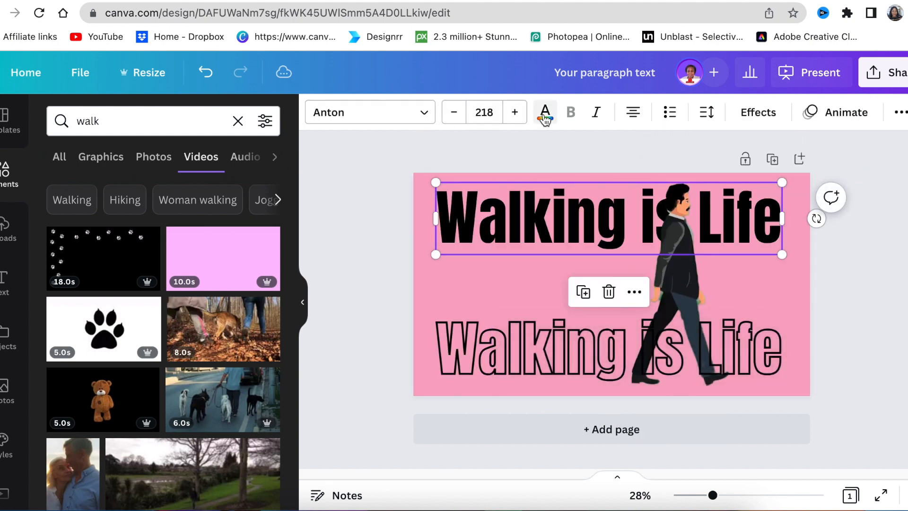
{"action": "scroll", "coordinate": [162, 317], "scroll_direction": "down", "scroll_amount": 5}
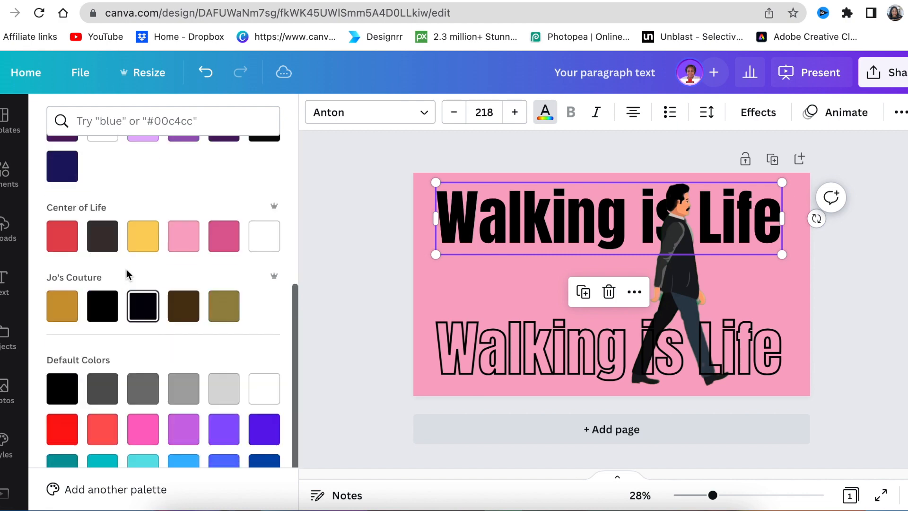
{"action": "left_click", "coordinate": [263, 239]}
{"action": "key", "text": "Escape"}
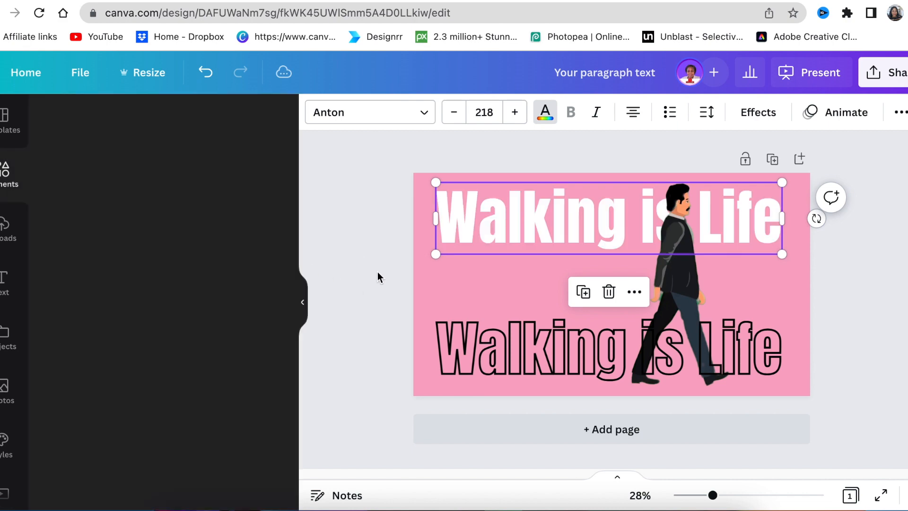
- Reposition the walking man video, align the solid and hollow "Walking is Life" texts exactly over each other mid-page, and preview the effect
{"action": "left_click", "coordinate": [636, 271]}
{"action": "left_click_drag", "start_coordinate": [601, 258], "coordinate": [655, 257]}
{"action": "left_click", "coordinate": [444, 229]}
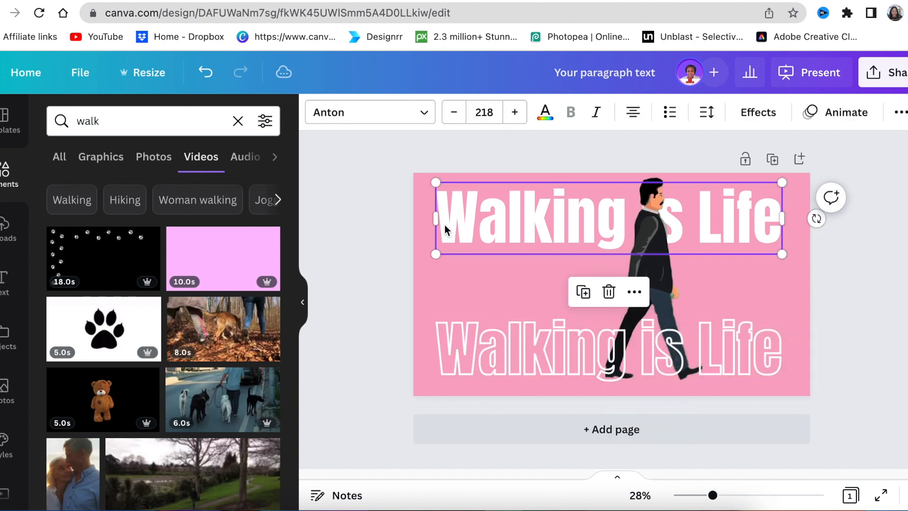
{"action": "left_click_drag", "start_coordinate": [445, 229], "coordinate": [444, 279]}
{"action": "left_click_drag", "start_coordinate": [603, 224], "coordinate": [544, 217]}
{"action": "left_click_drag", "start_coordinate": [520, 348], "coordinate": [521, 268]}
{"action": "left_click_drag", "start_coordinate": [359, 334], "coordinate": [851, 190]}
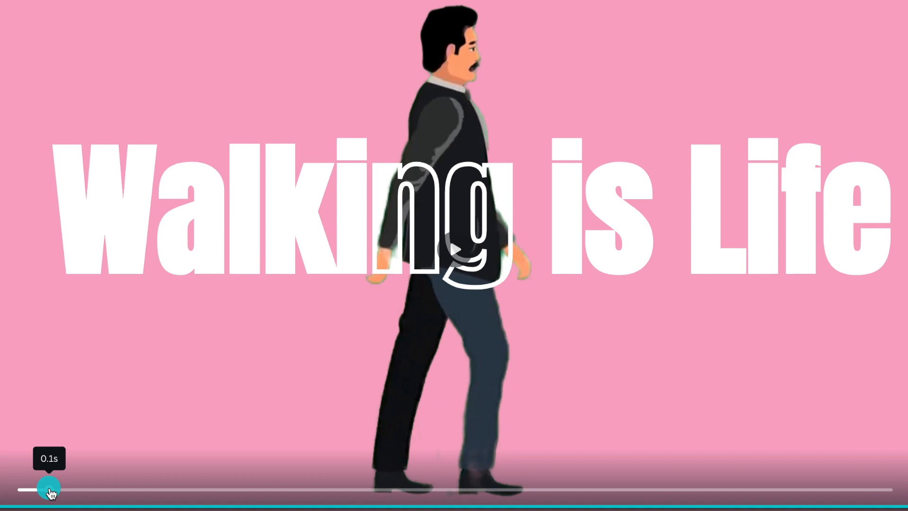
{"action": "left_click", "coordinate": [373, 379]}
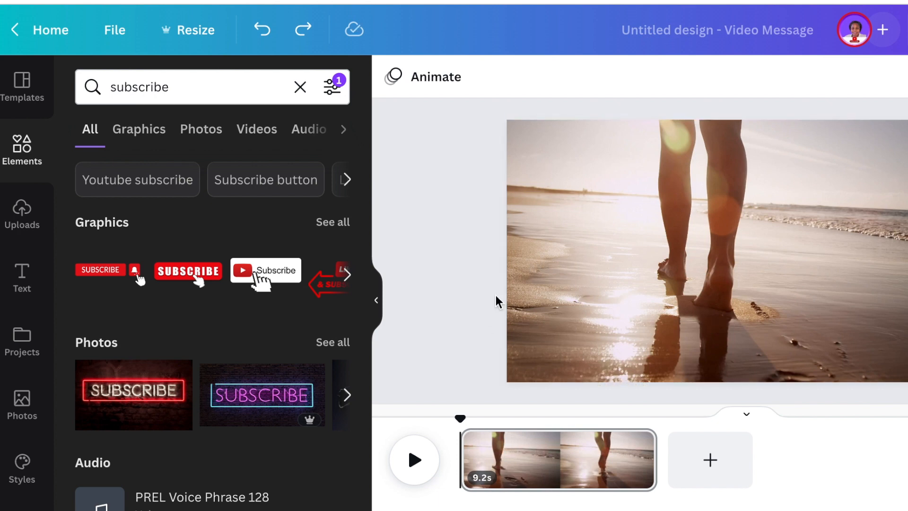
- Add the red SUBSCRIBE button graphic with the bell to the beach video, shrink it and place it beside the walking feet
{"action": "mouse_move", "coordinate": [459, 419]}
{"action": "left_mouse_down"}
{"action": "mouse_move", "coordinate": [608, 436]}
{"action": "mouse_move", "coordinate": [461, 425]}
{"action": "left_mouse_up"}
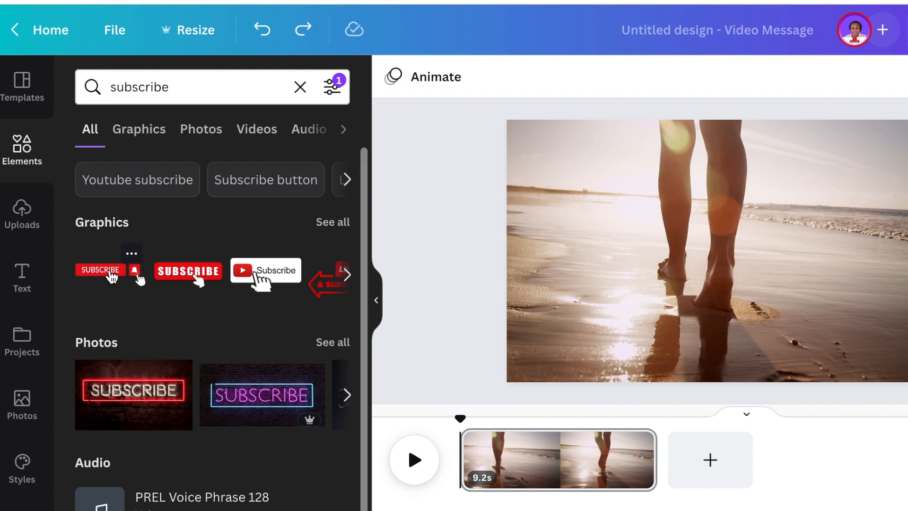
{"action": "left_click", "coordinate": [107, 273]}
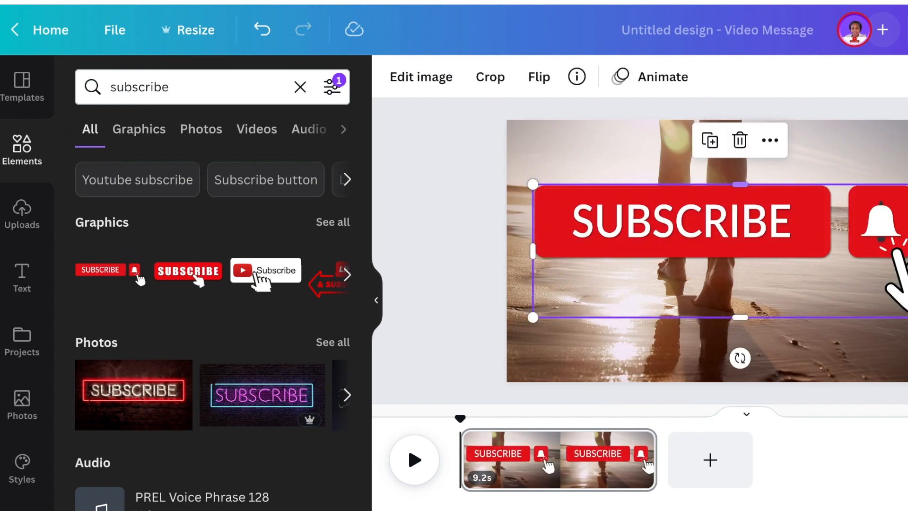
{"action": "left_click_drag", "start_coordinate": [907, 184], "coordinate": [610, 286]}
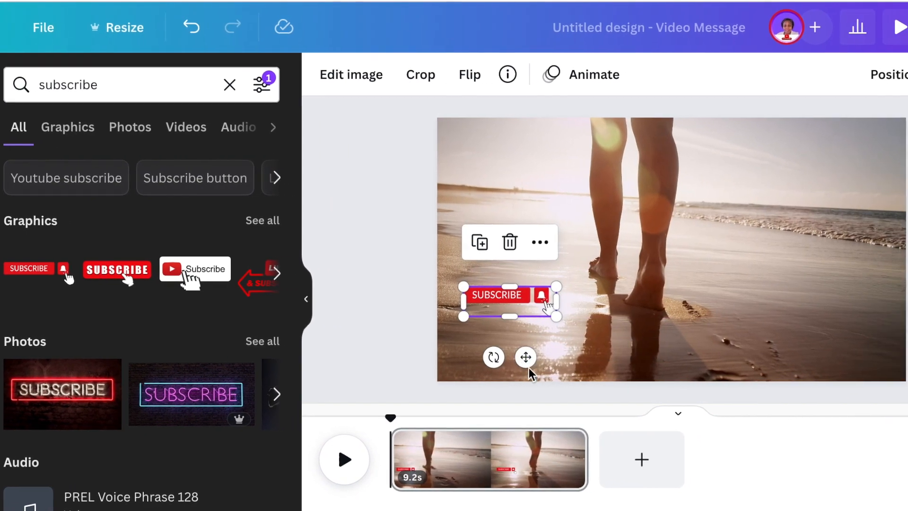
{"action": "left_click_drag", "start_coordinate": [580, 357], "coordinate": [813, 321]}
{"action": "left_click_drag", "start_coordinate": [741, 319], "coordinate": [823, 330]}
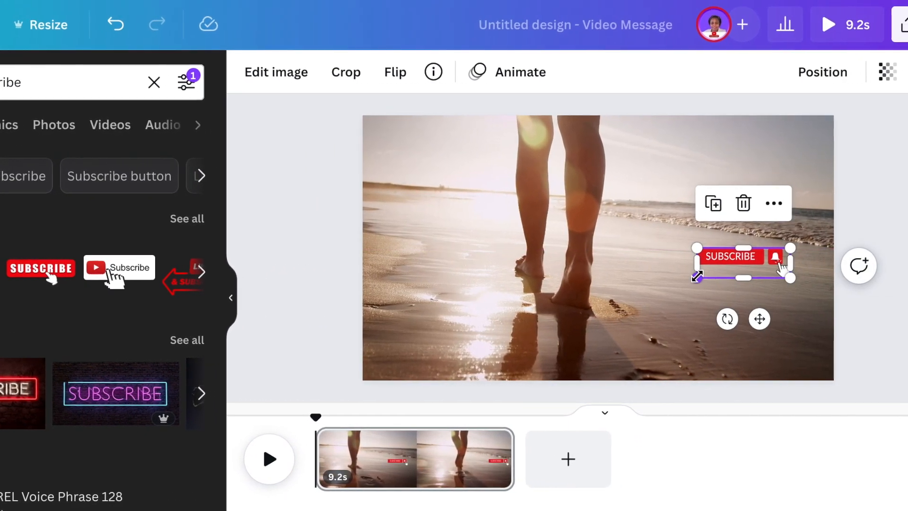
{"action": "left_click_drag", "start_coordinate": [753, 279], "coordinate": [733, 298]}
{"action": "left_click_drag", "start_coordinate": [659, 297], "coordinate": [588, 313]}
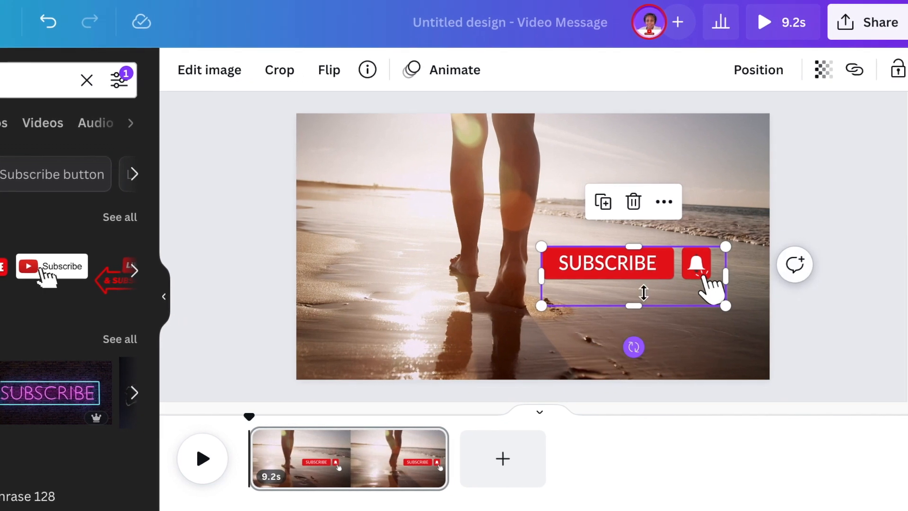
{"action": "left_click_drag", "start_coordinate": [649, 266], "coordinate": [666, 266]}
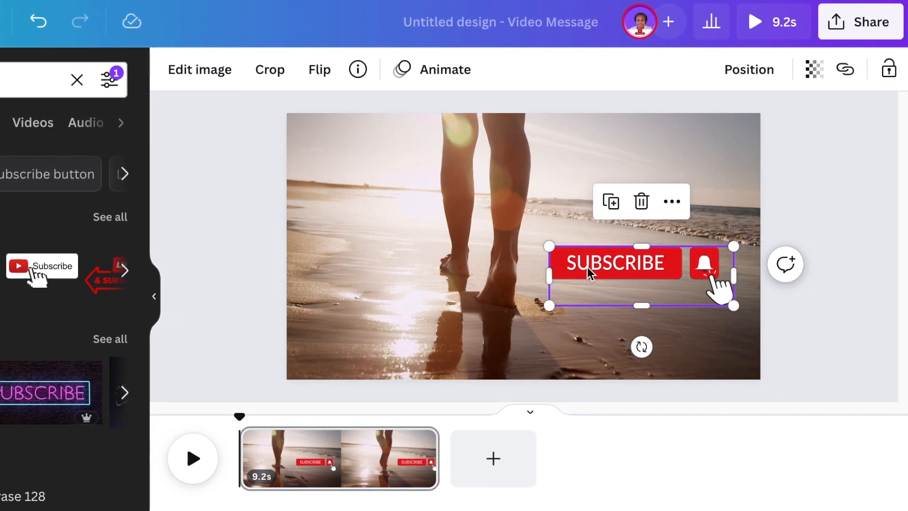
- Show the timing of the SUBSCRIBE graphic and trim both ends so it appears only midway through the beach video
{"action": "right_click", "coordinate": [588, 273]}
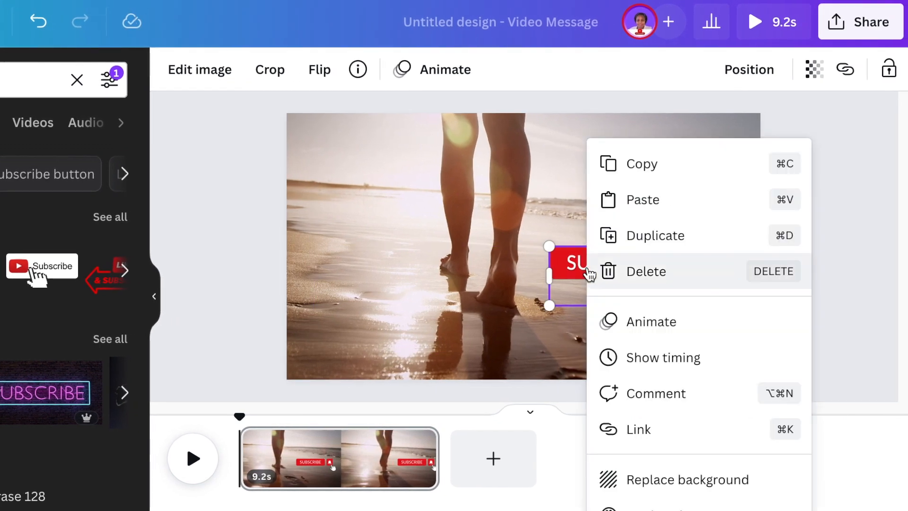
{"action": "left_click", "coordinate": [663, 359]}
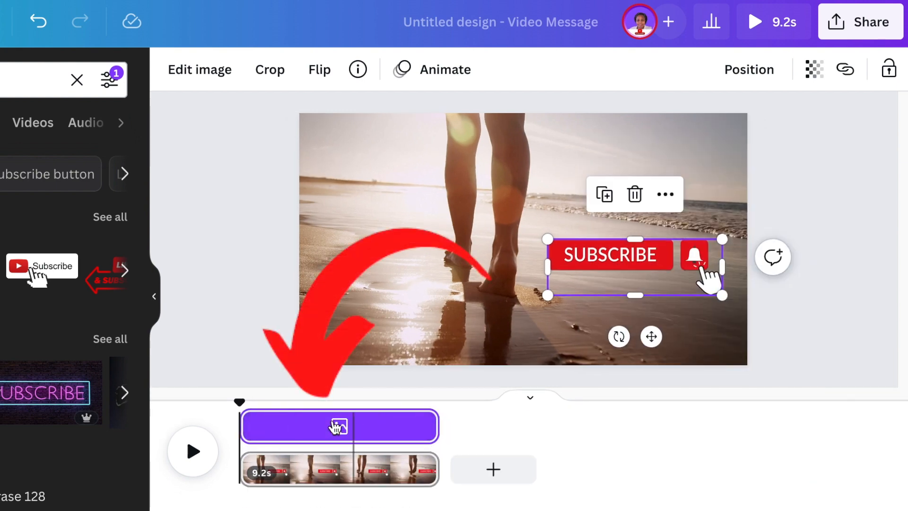
{"action": "left_click_drag", "start_coordinate": [246, 424], "coordinate": [326, 435]}
{"action": "left_click_drag", "start_coordinate": [430, 431], "coordinate": [364, 429]}
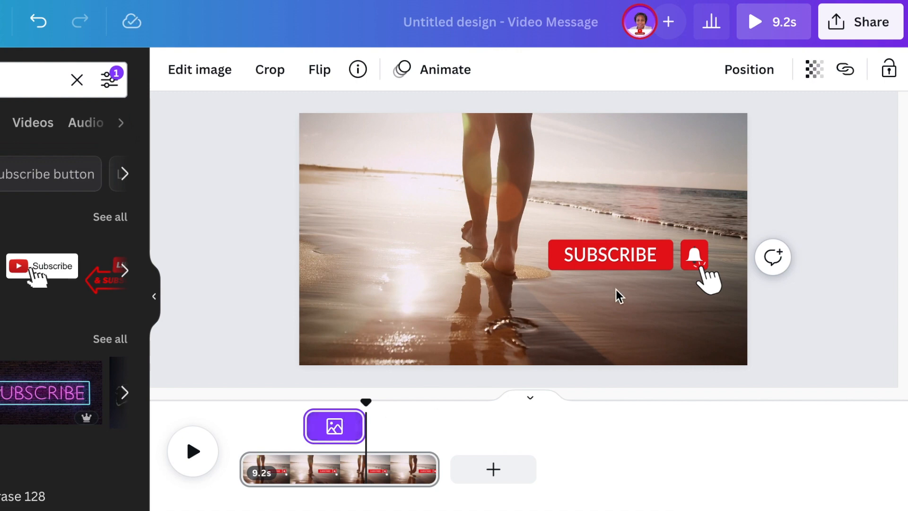
- Apply the Rise photo animation to the SUBSCRIBE graphic and play the beach video from the start
{"action": "left_click", "coordinate": [623, 277]}
{"action": "right_click", "coordinate": [646, 259]}
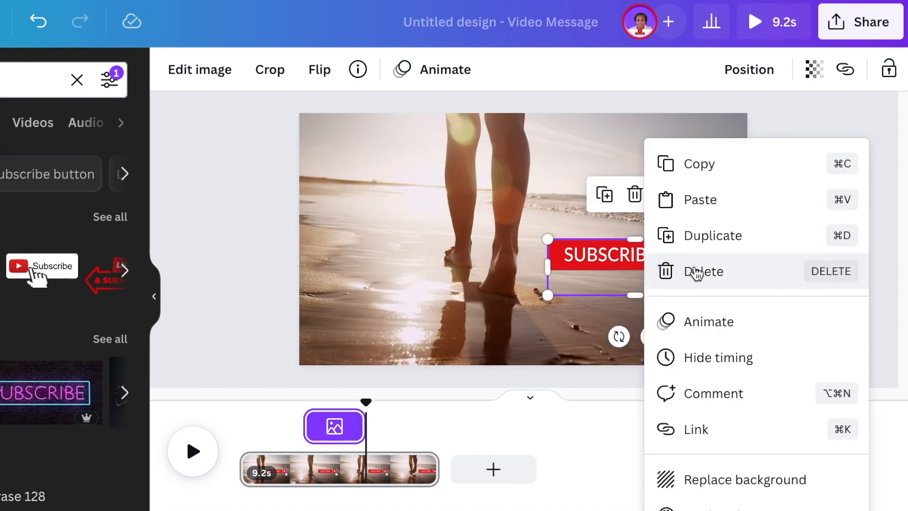
{"action": "left_click", "coordinate": [724, 332]}
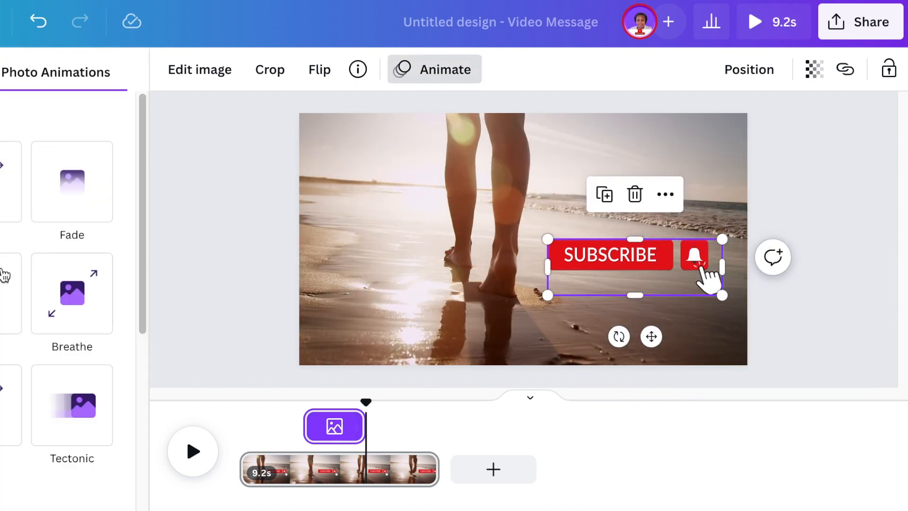
{"action": "left_click", "coordinate": [0, 181]}
{"action": "left_click_drag", "start_coordinate": [358, 402], "coordinate": [236, 403]}
{"action": "left_click", "coordinate": [193, 452]}
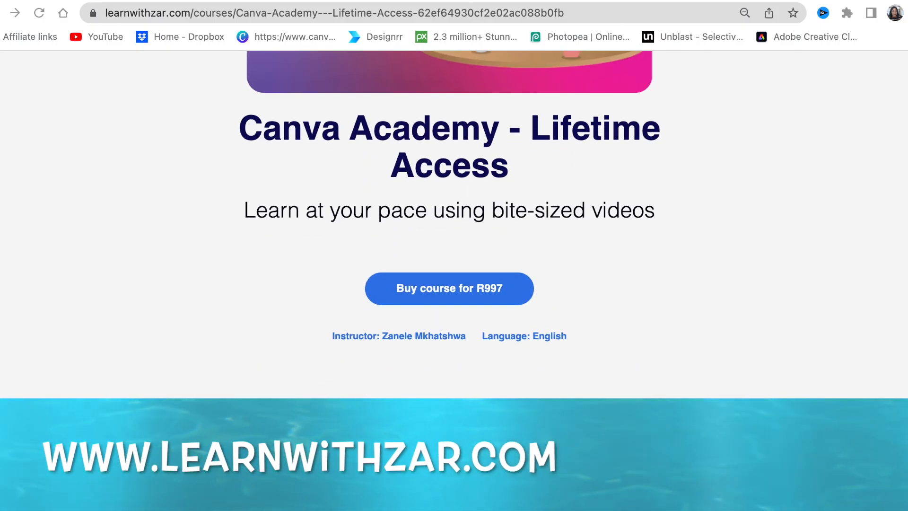
- Look through the course description and syllabus on the Canva Academy - Lifetime Access page
{"action": "scroll", "coordinate": [454, 237], "scroll_direction": "down", "scroll_amount": 10}
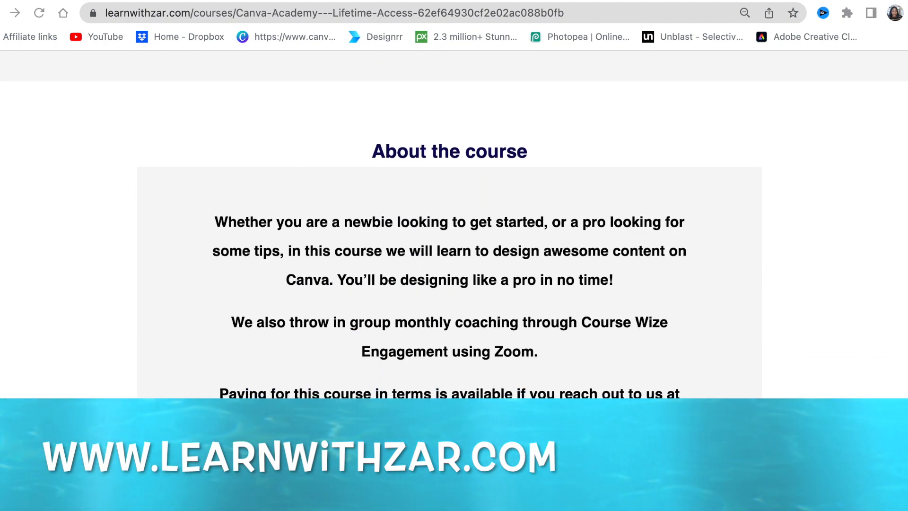
{"action": "scroll", "coordinate": [454, 237], "scroll_direction": "down", "scroll_amount": 5}
{"action": "scroll", "coordinate": [455, 236], "scroll_direction": "down", "scroll_amount": 3}
{"action": "scroll", "coordinate": [454, 237], "scroll_direction": "down", "scroll_amount": 2}
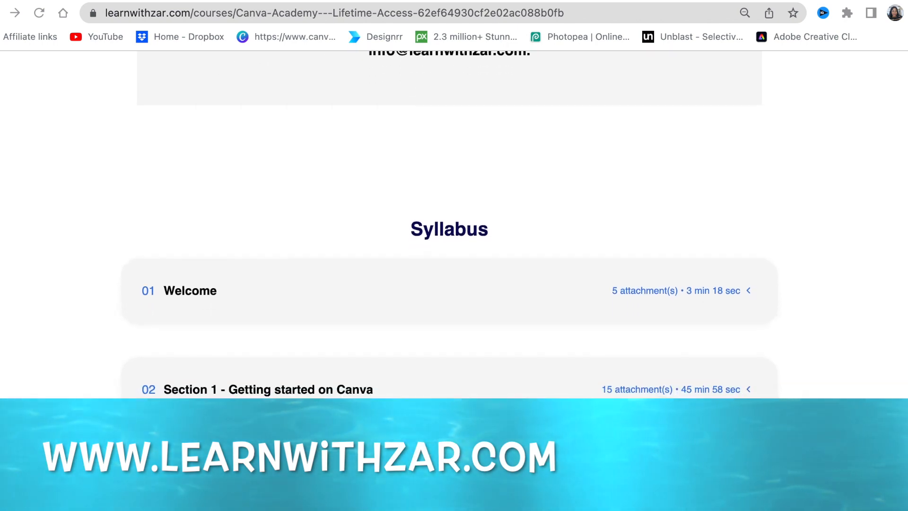
{"action": "scroll", "coordinate": [674, 453], "scroll_direction": "down", "scroll_amount": 4}
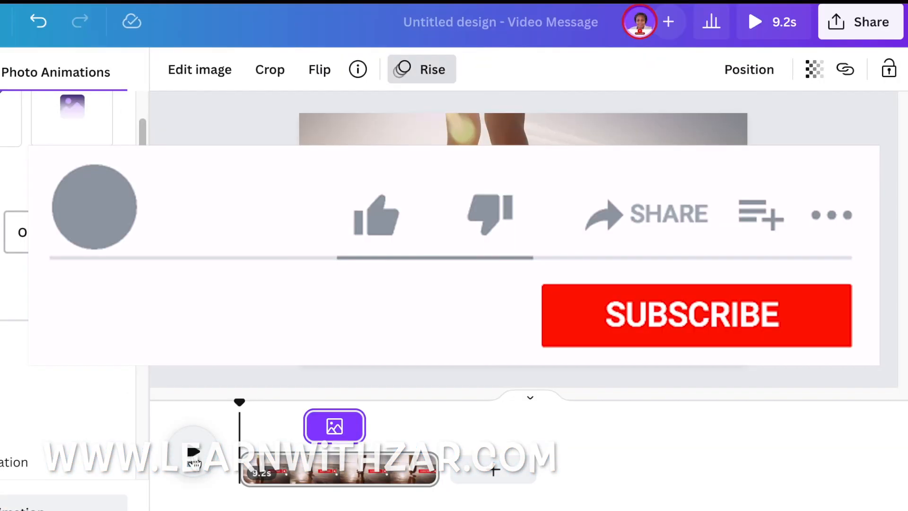